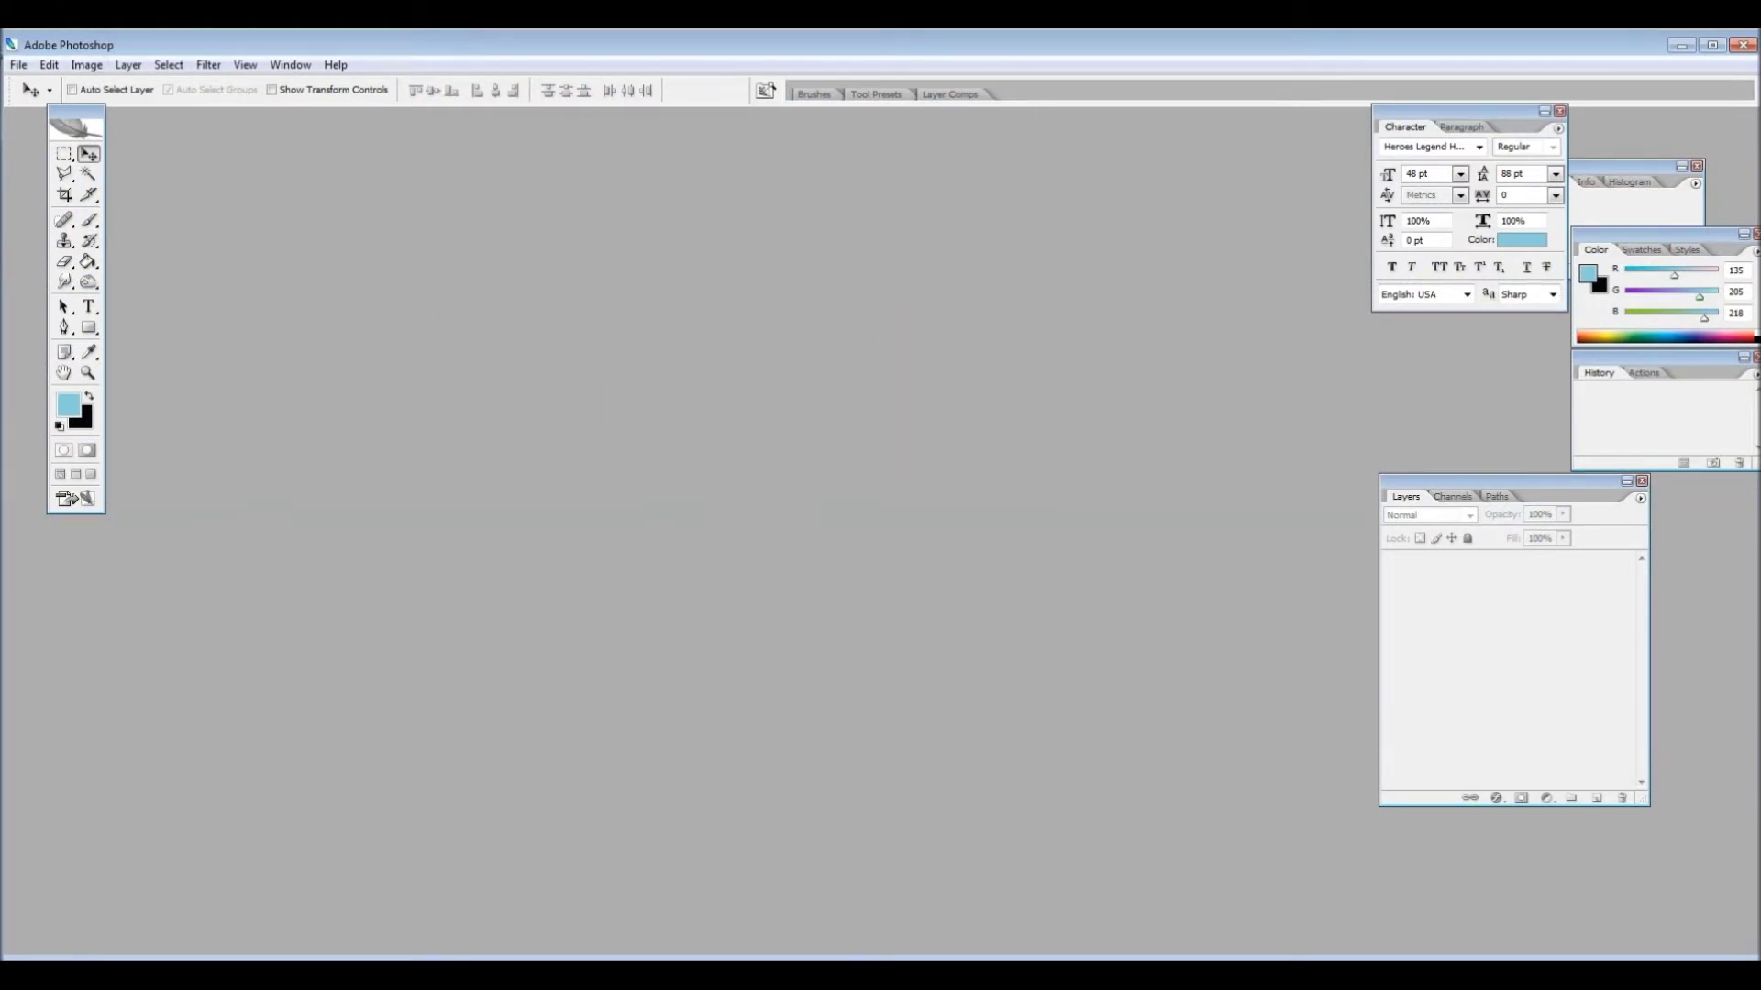
Step: Create a new white RGB document 1111 pixels wide and 626 pixels high, and position its window centrally in the workspace
click(18, 66)
click(26, 87)
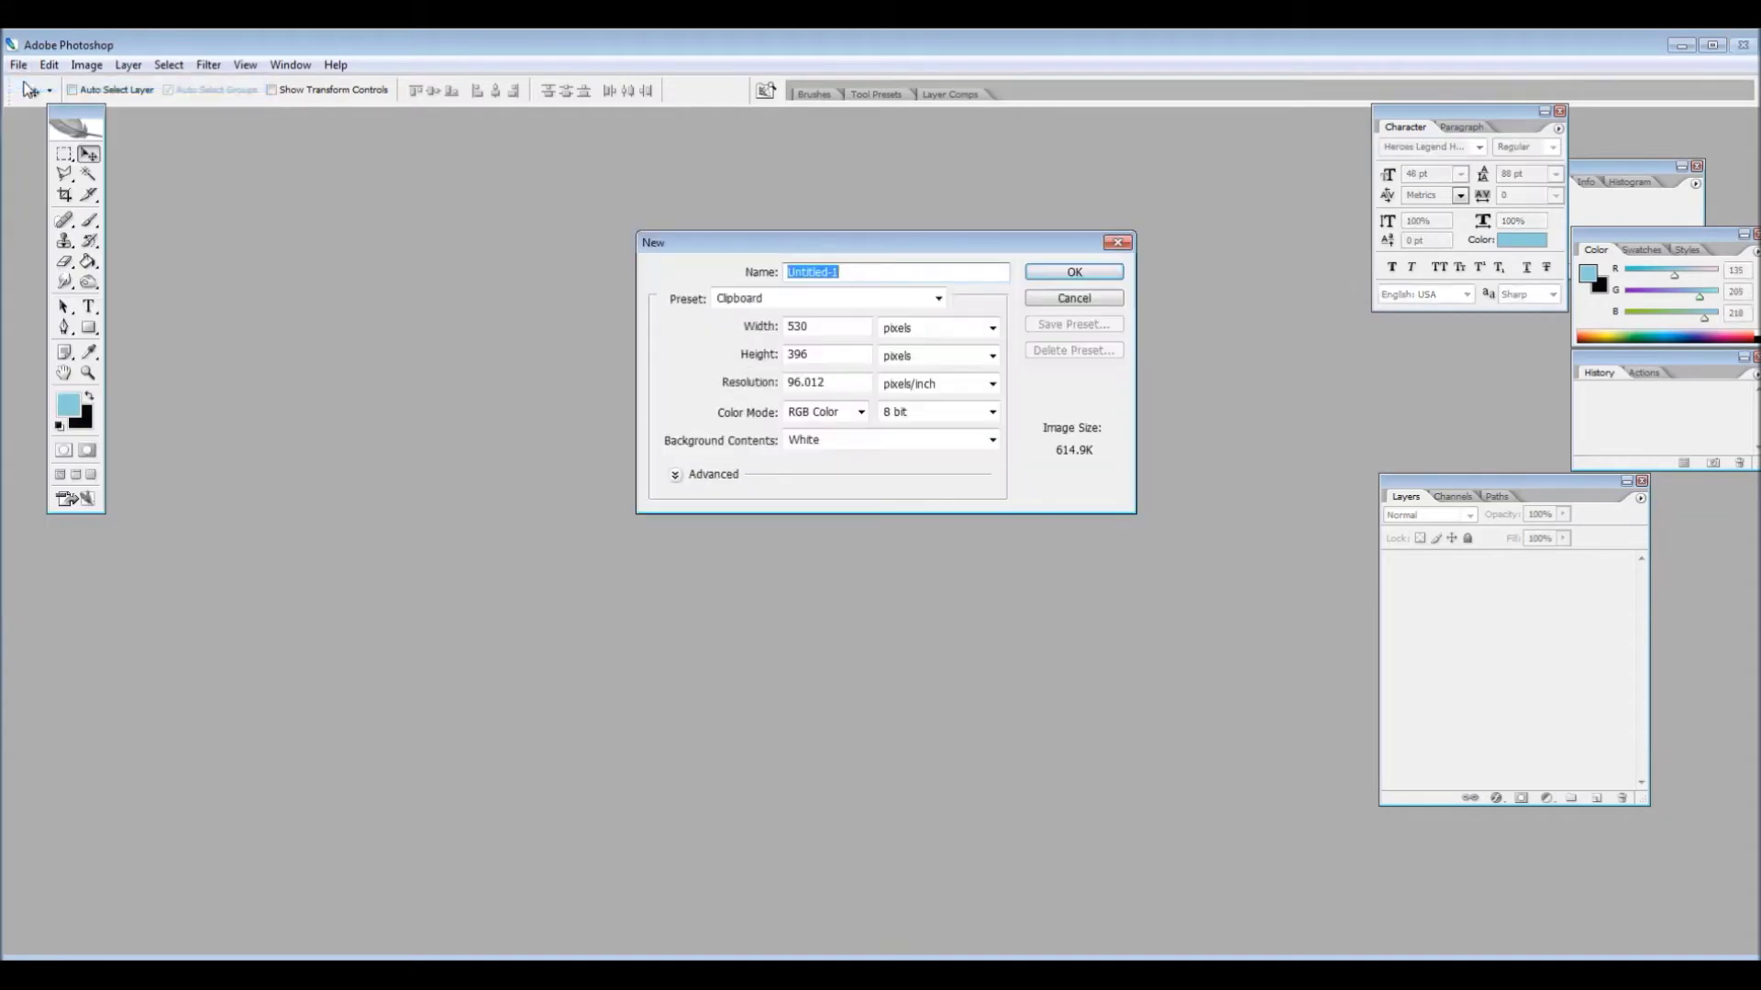
drag(821, 327, 733, 319)
text(1111)
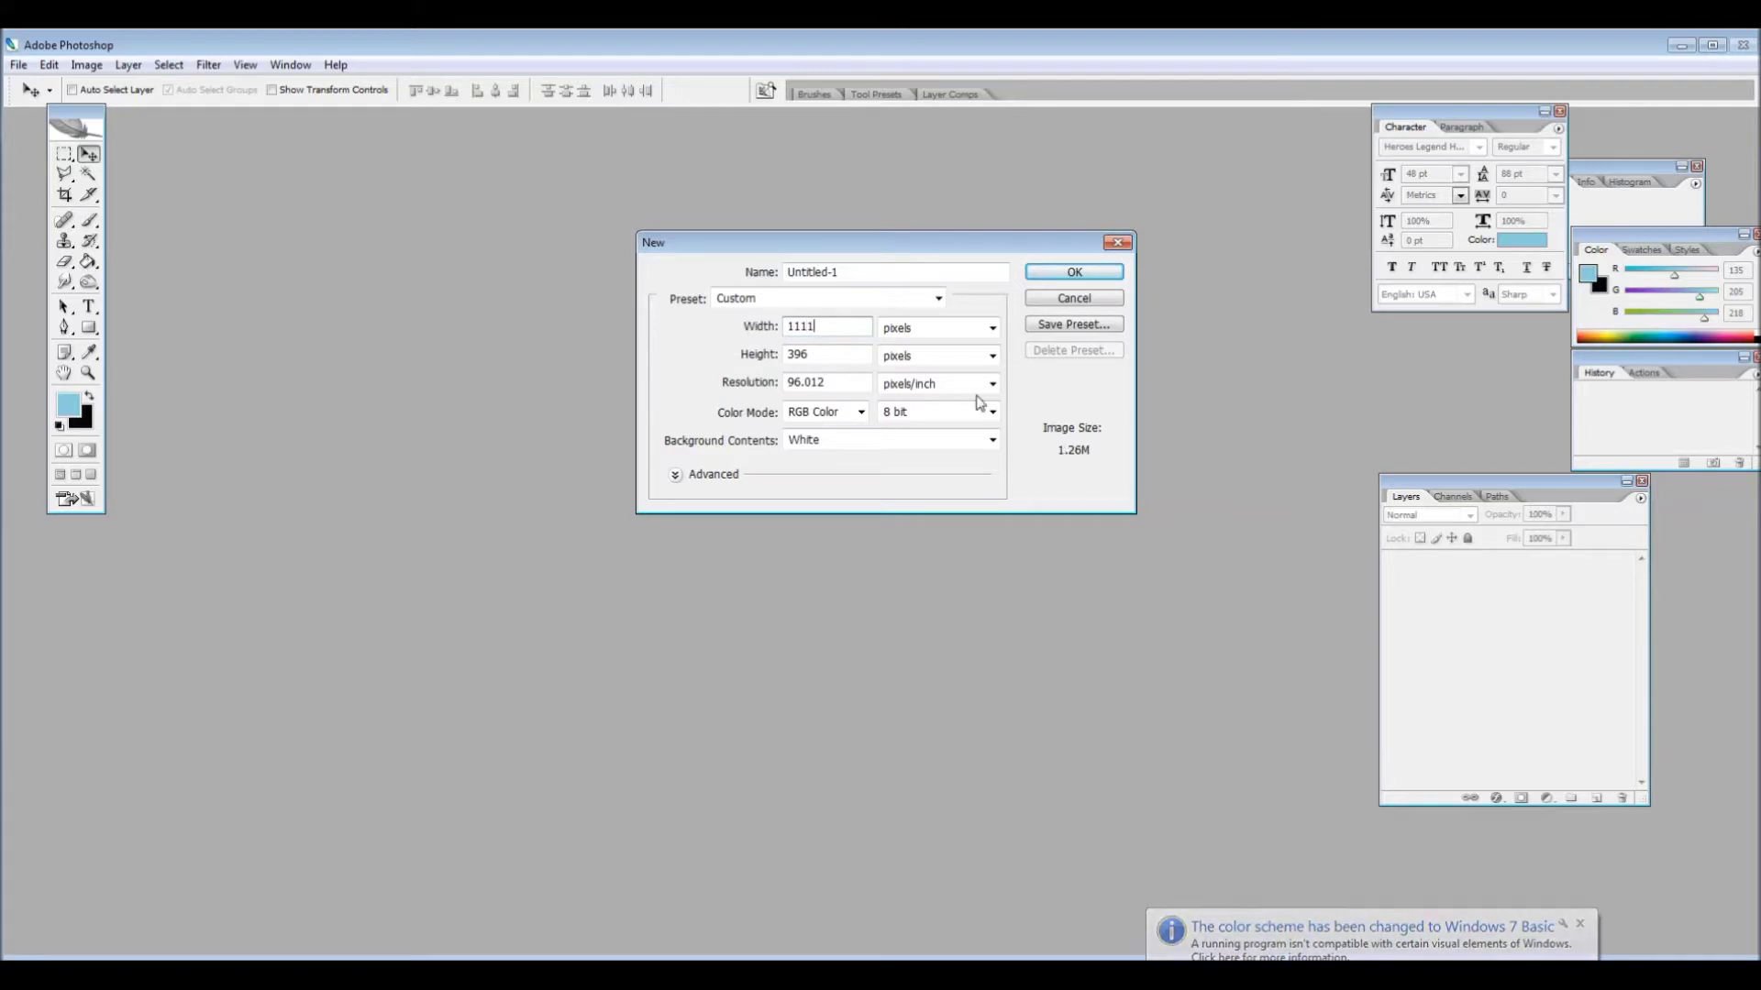
drag(820, 358, 699, 366)
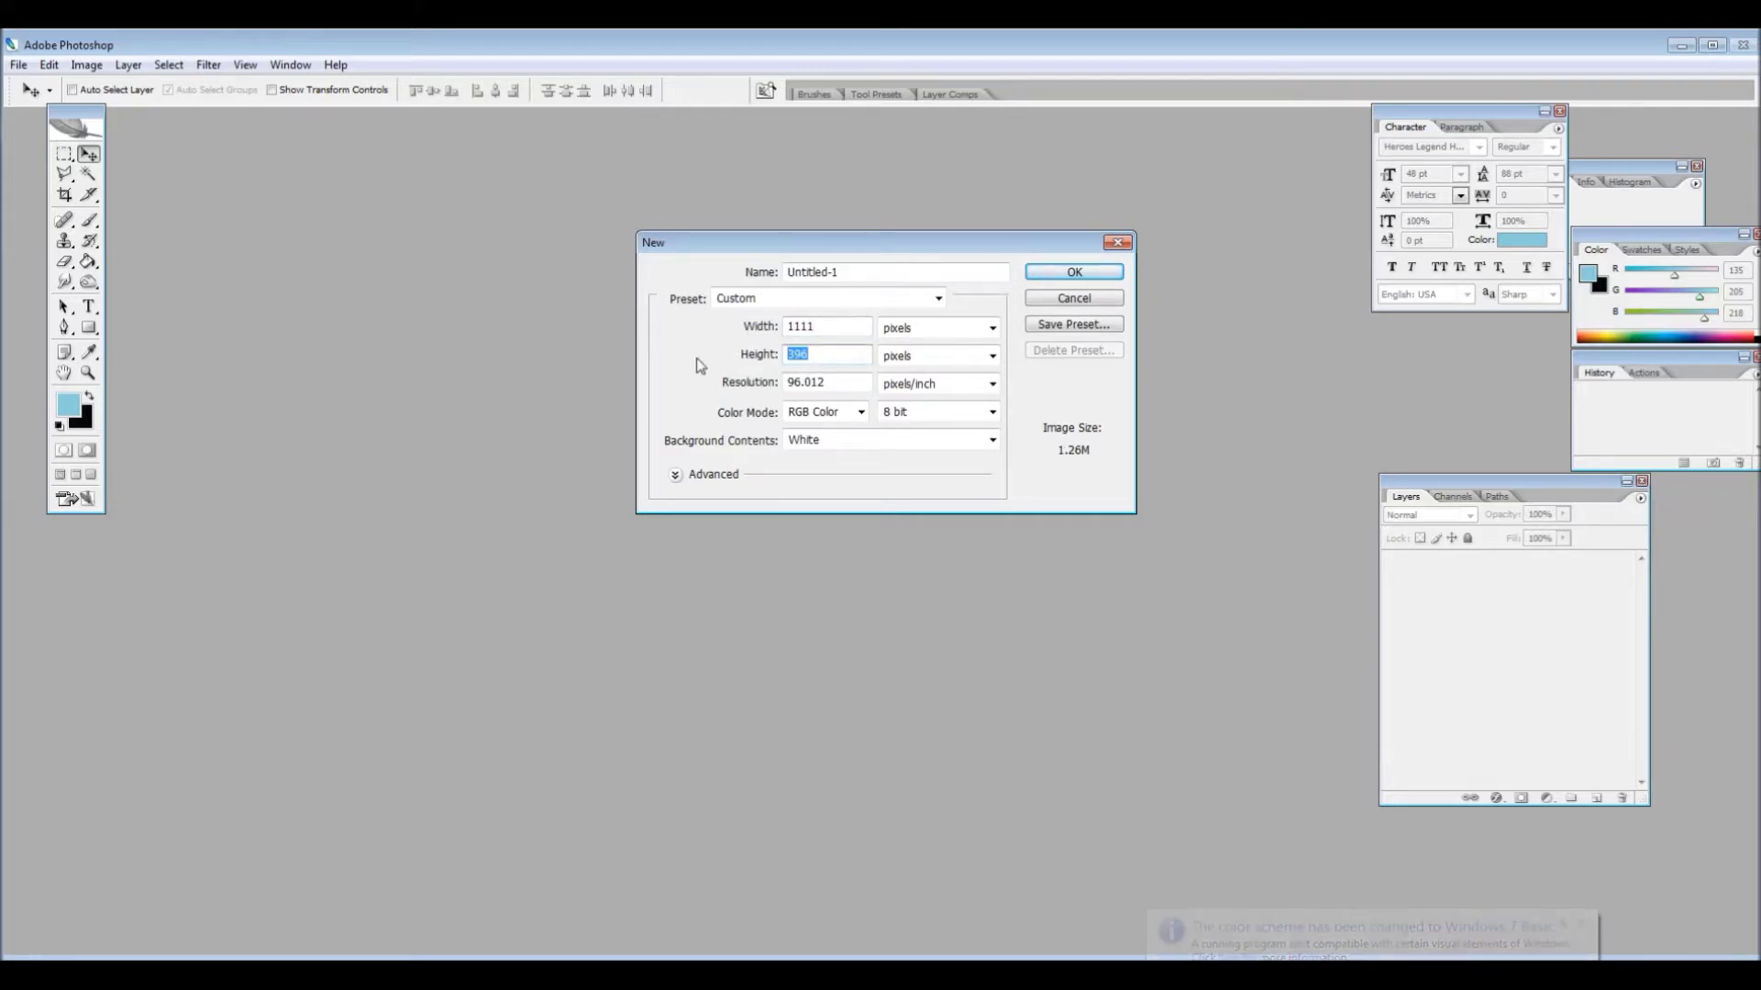
text(626)
key(Return)
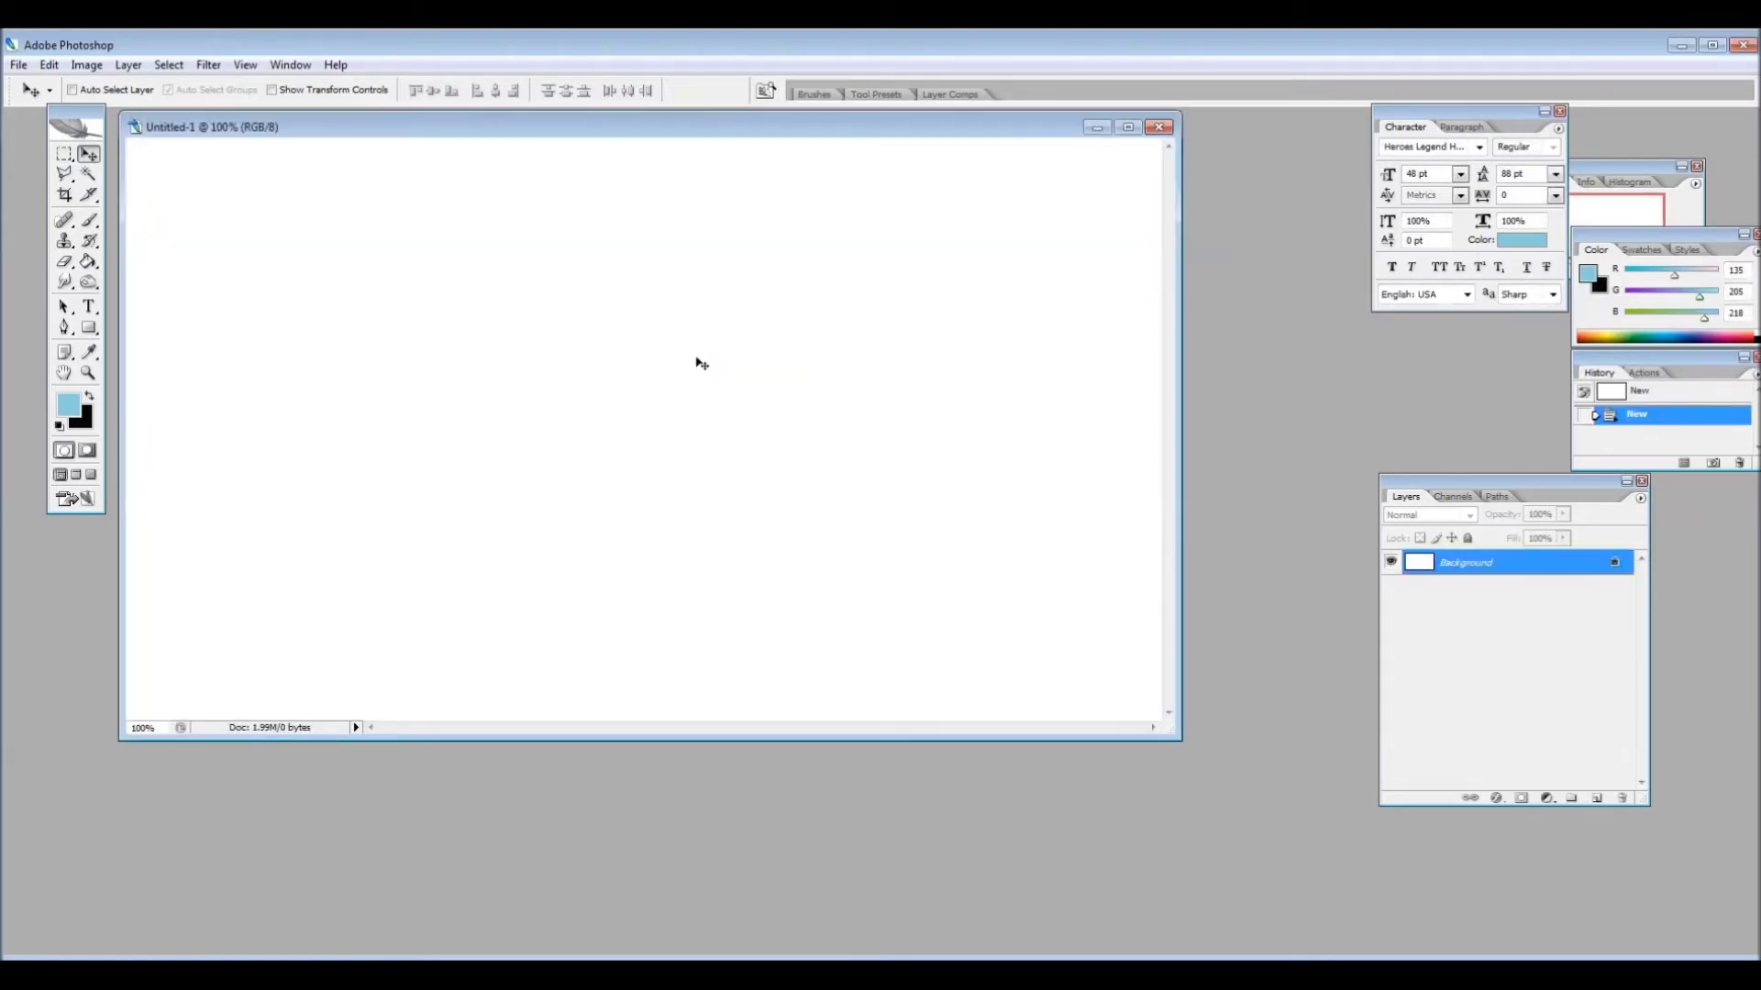
drag(470, 127, 578, 202)
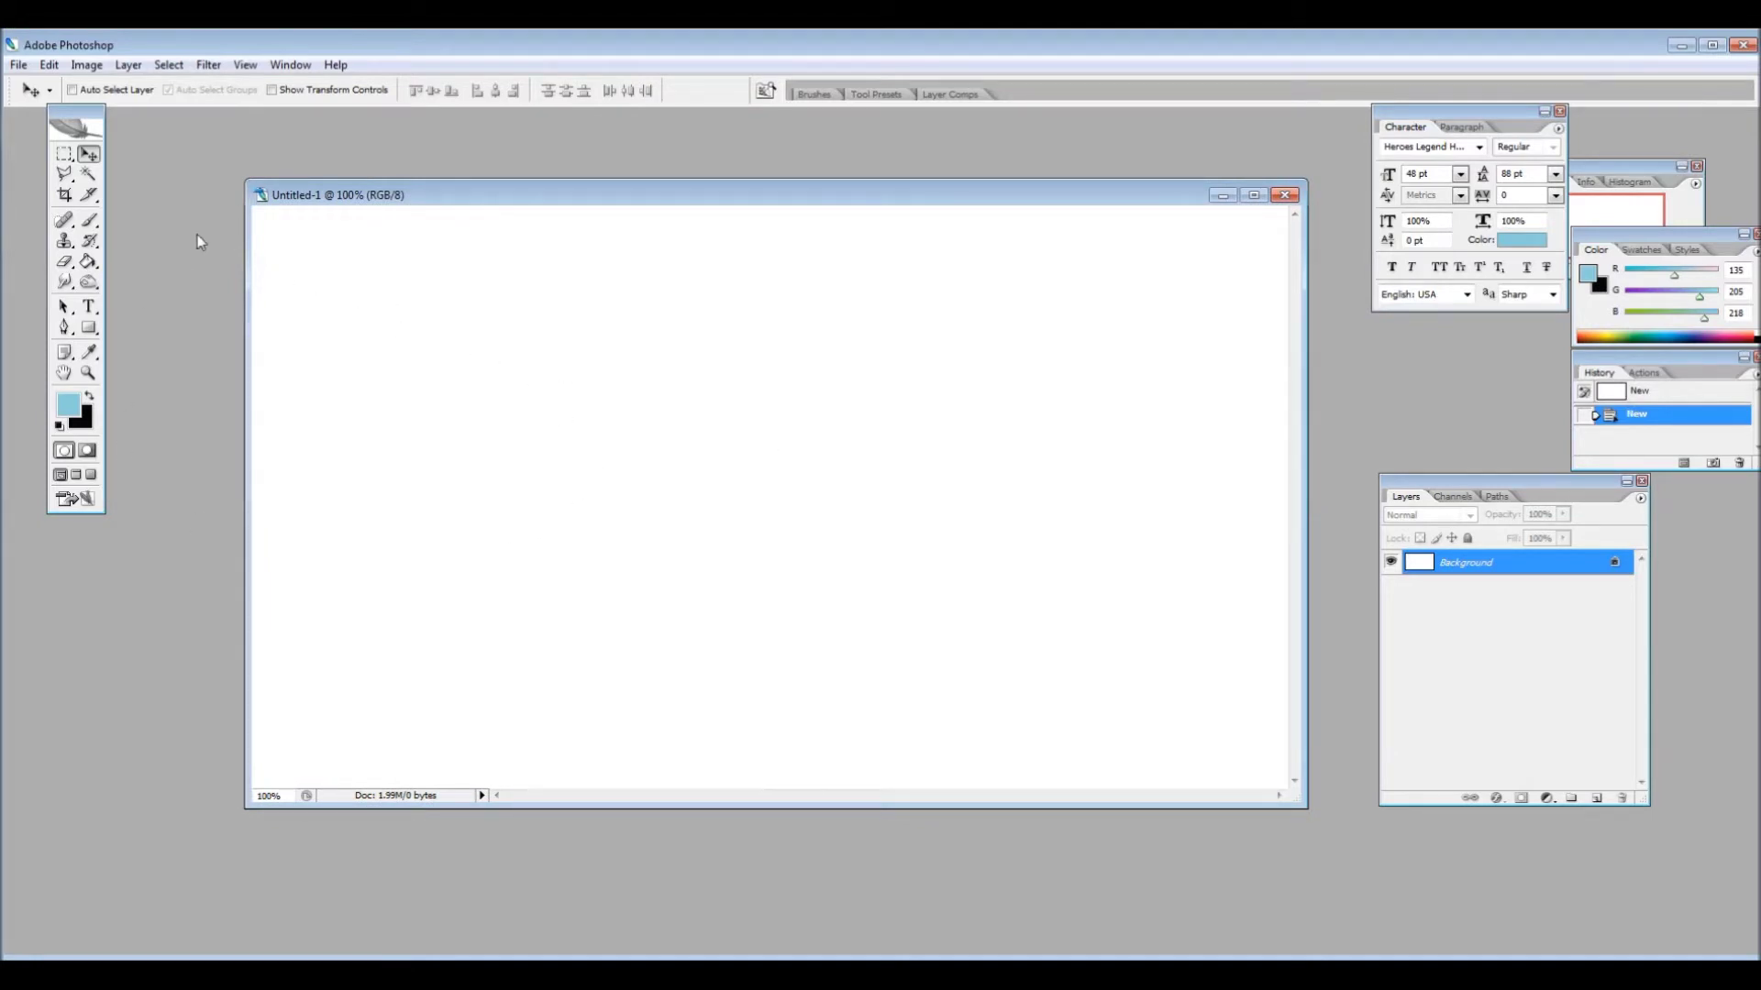
Step: Set the foreground colour to dark teal (#228193) and fill the whole canvas with it using the Paint Bucket
click(66, 404)
click(850, 426)
click(917, 355)
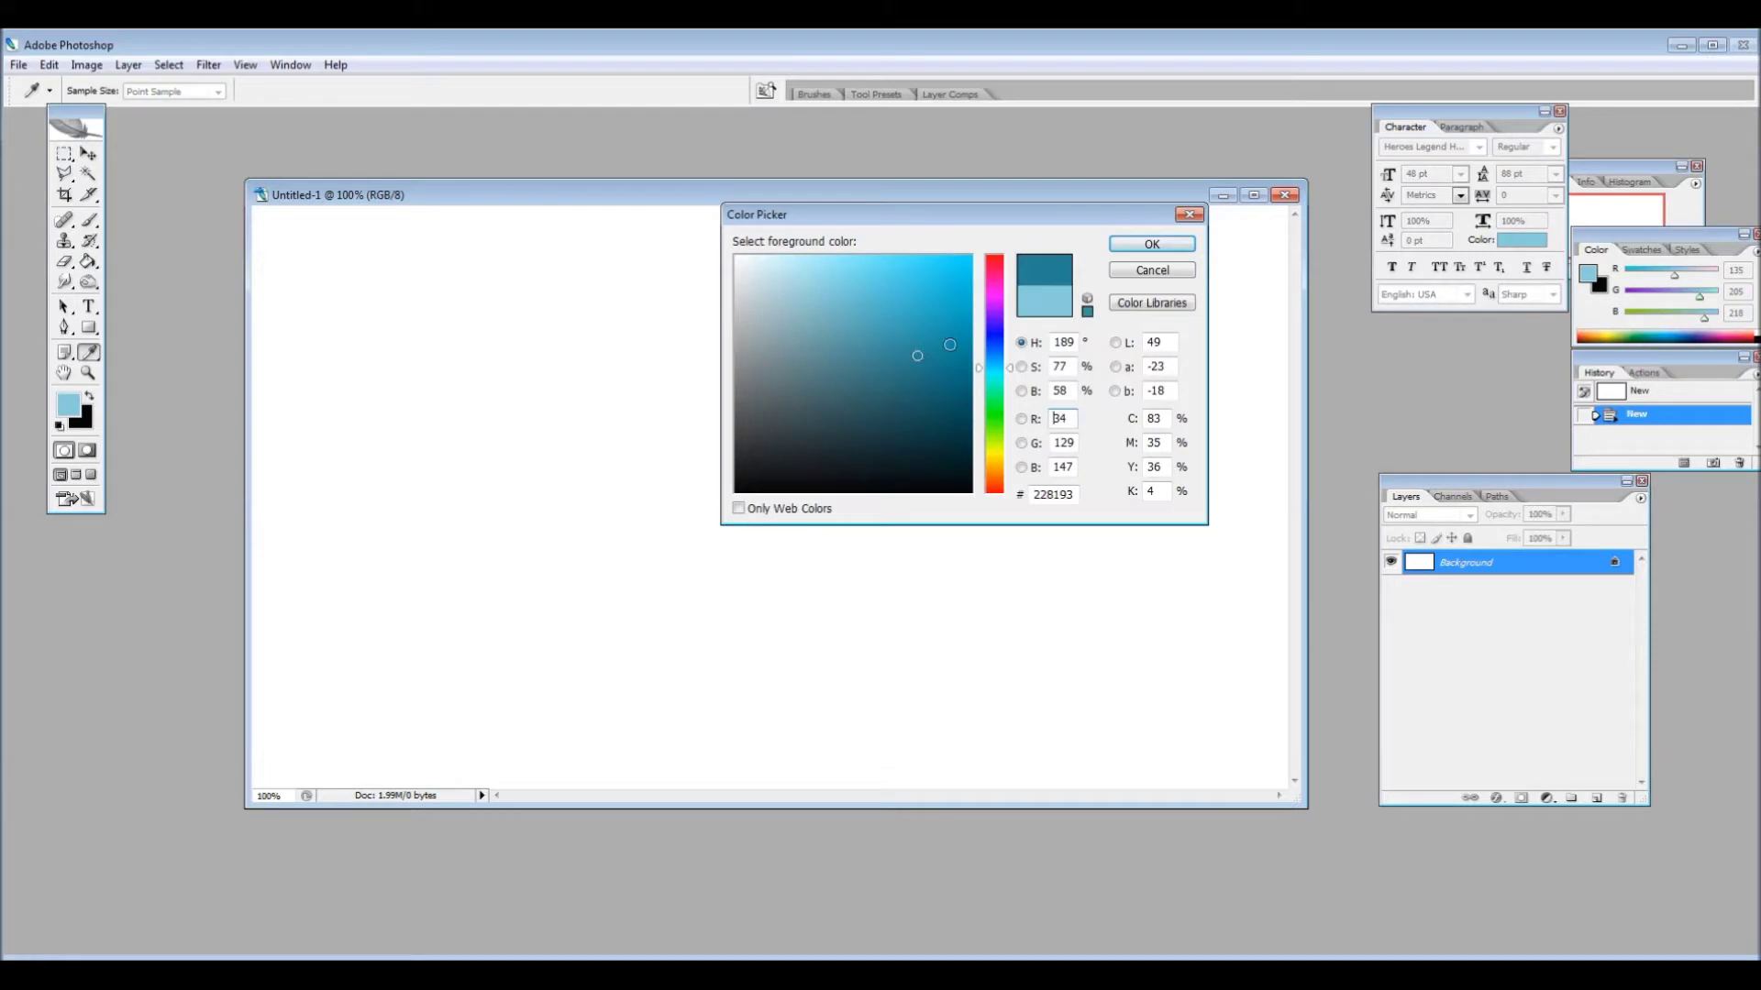
click(1140, 248)
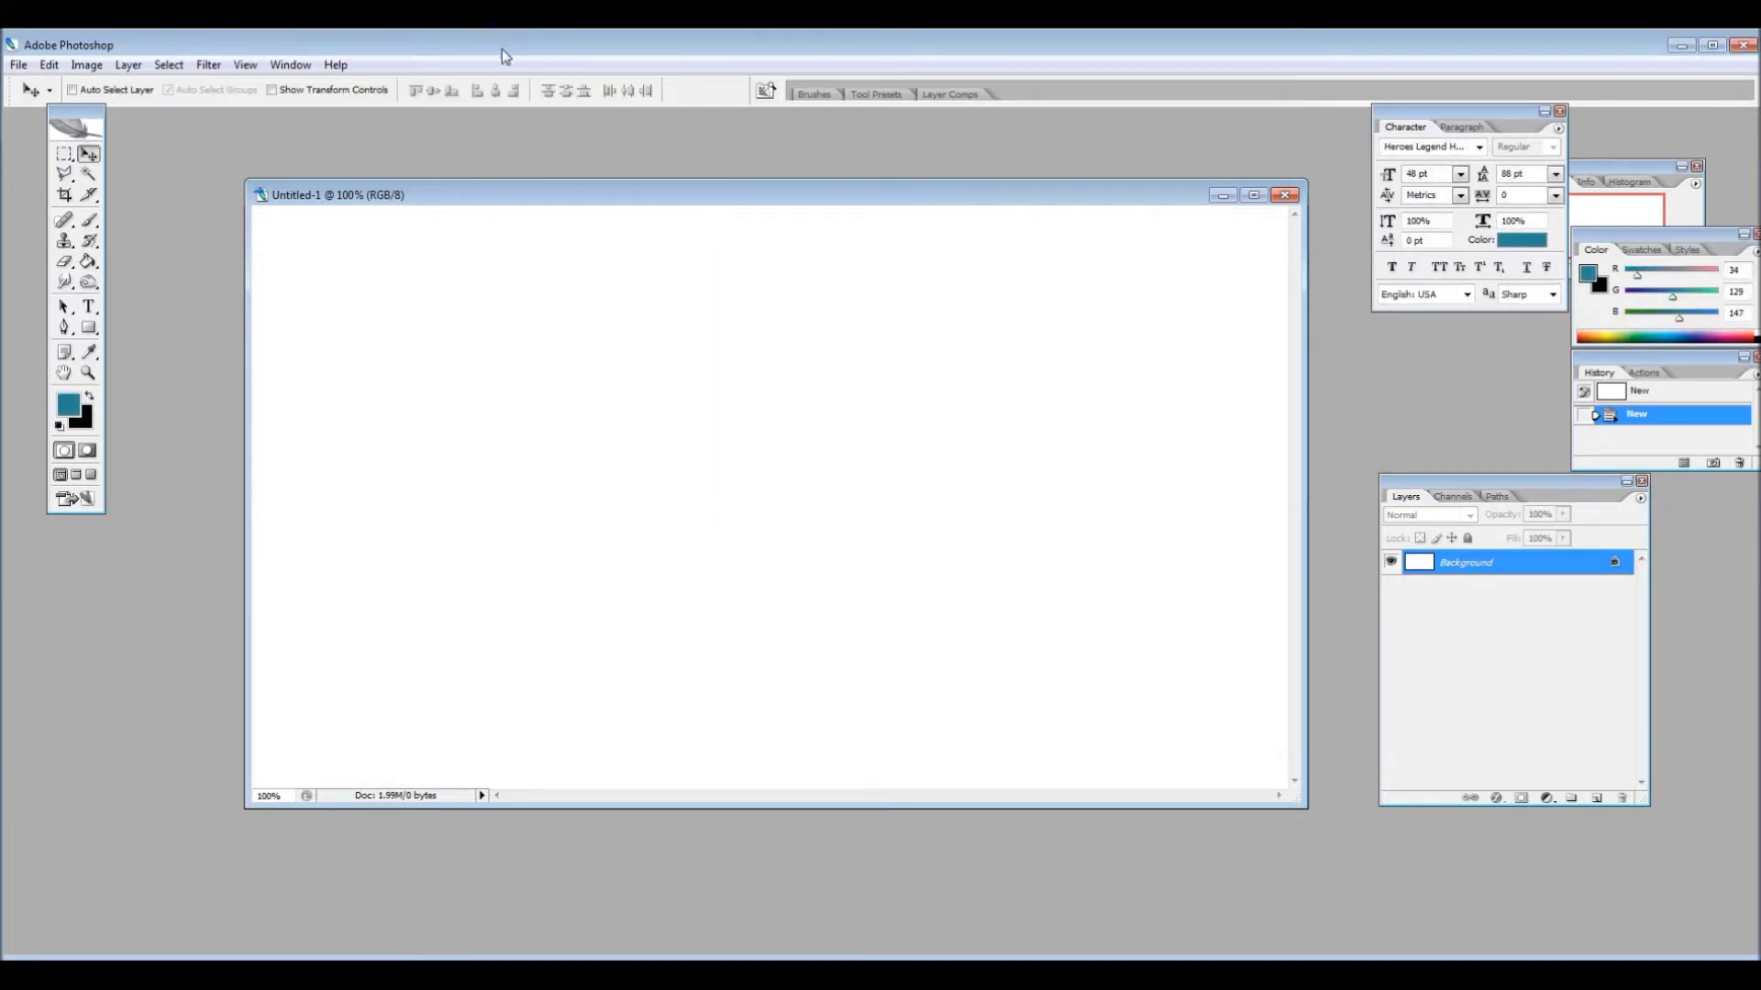
click(88, 261)
click(424, 404)
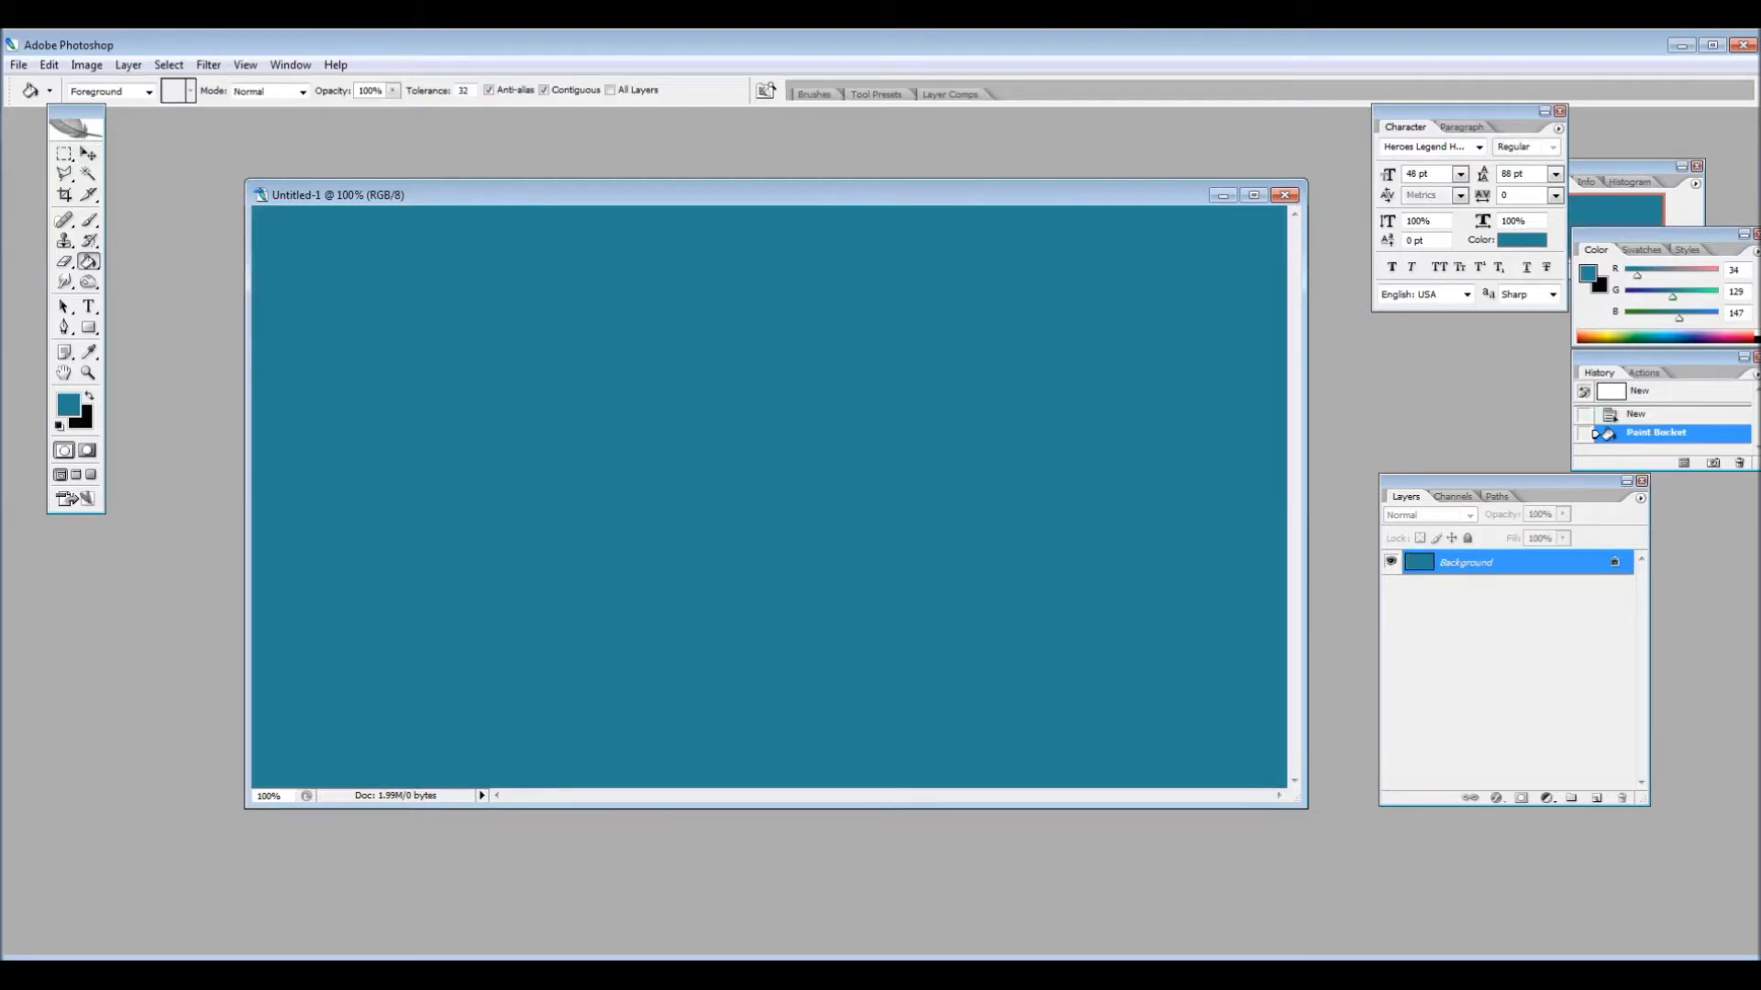
Step: Set the background colour to a bright yellow (#f9ff5c)
click(86, 419)
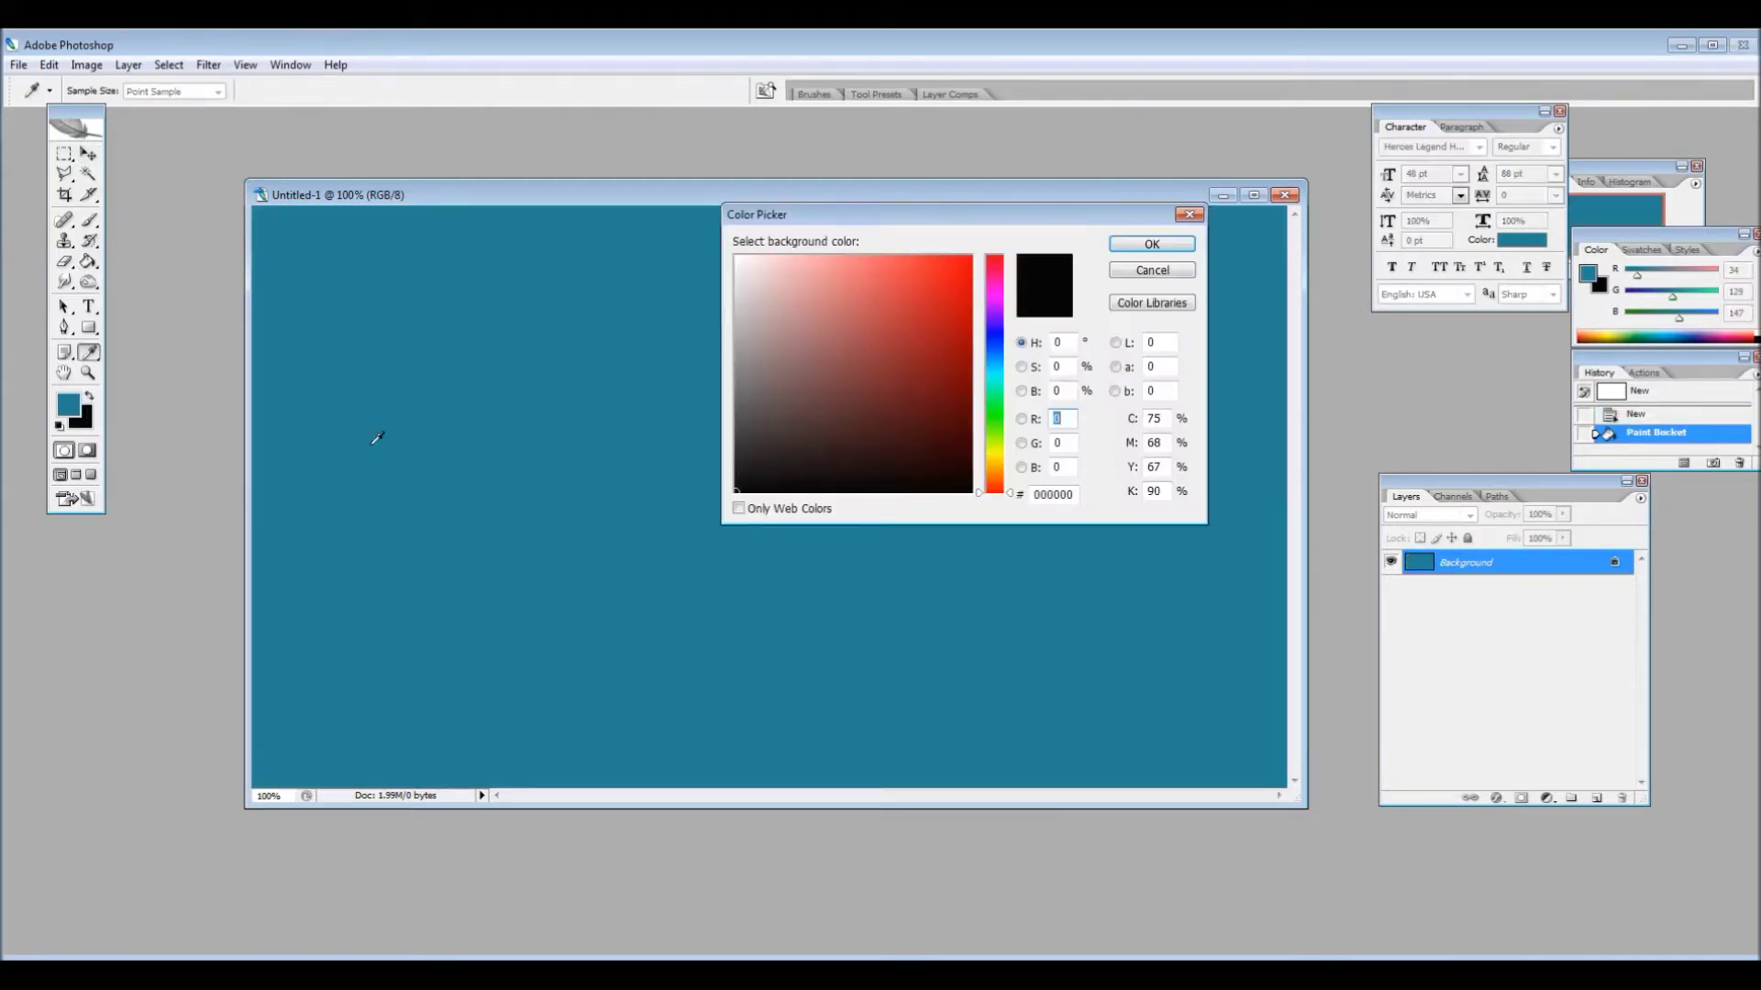
click(1009, 452)
mouse_move(927, 317)
mouse_down()
mouse_move(928, 291)
mouse_move(872, 245)
mouse_move(886, 257)
mouse_up()
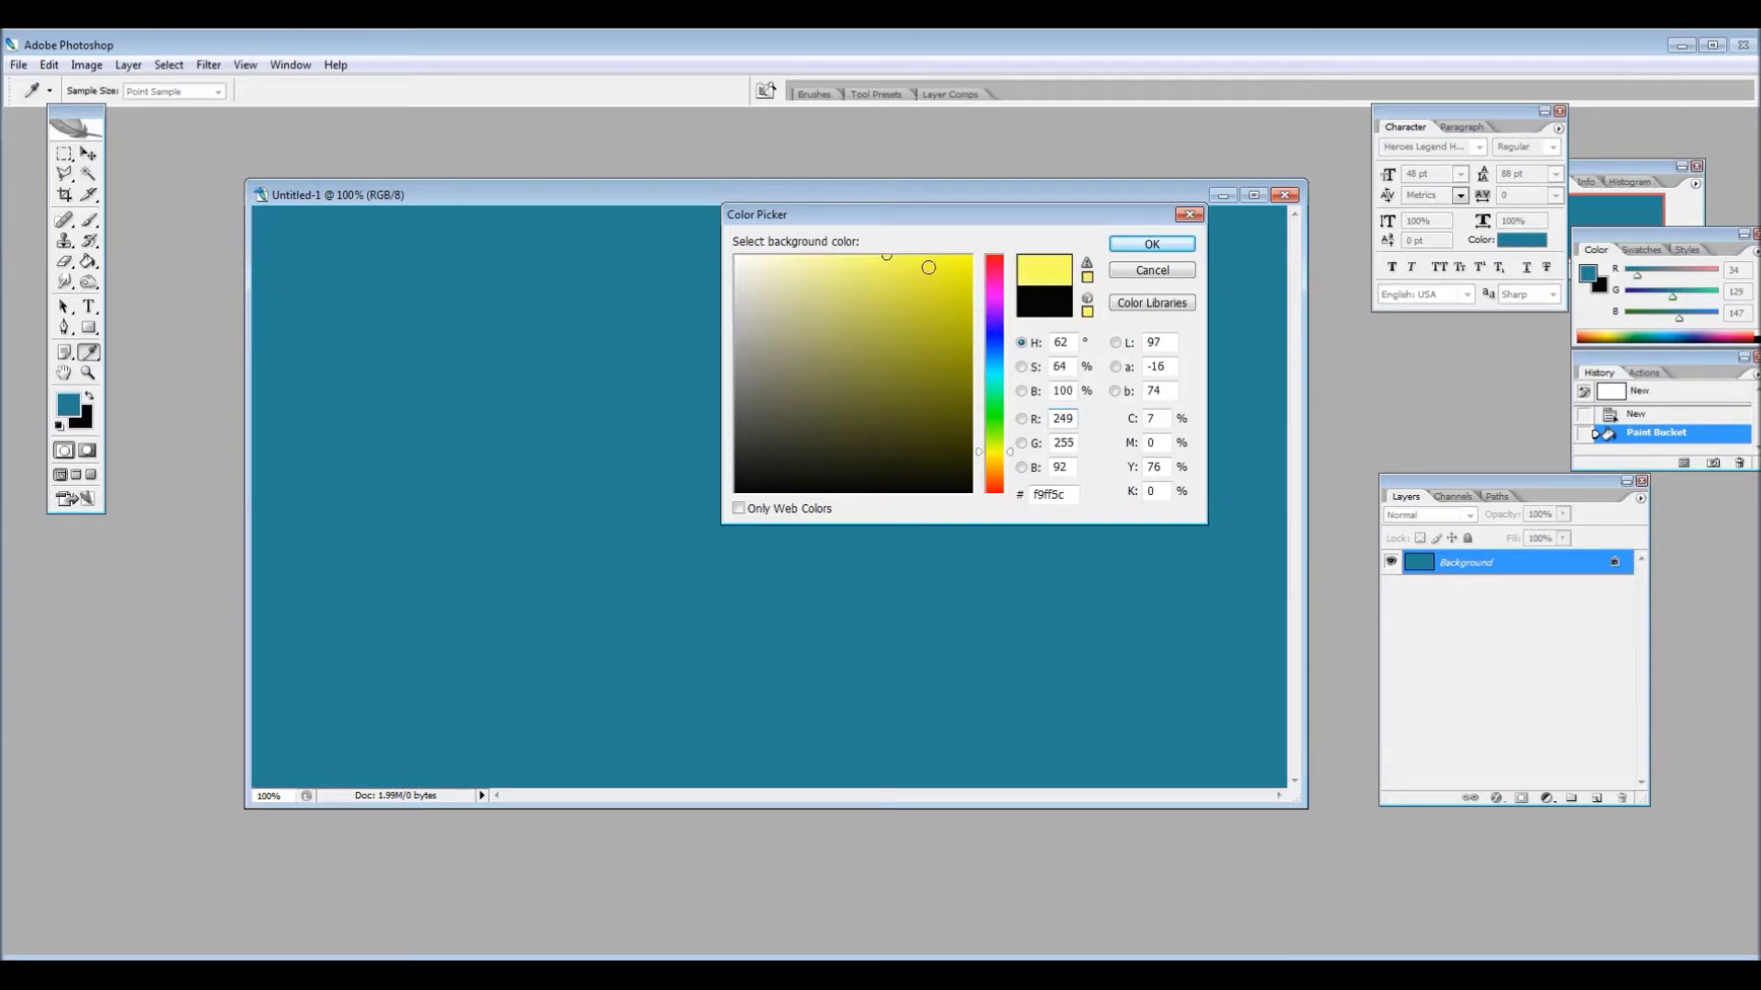
click(1153, 246)
Step: Set the foreground colour to light purple (RGB 174, 127, 233)
click(68, 405)
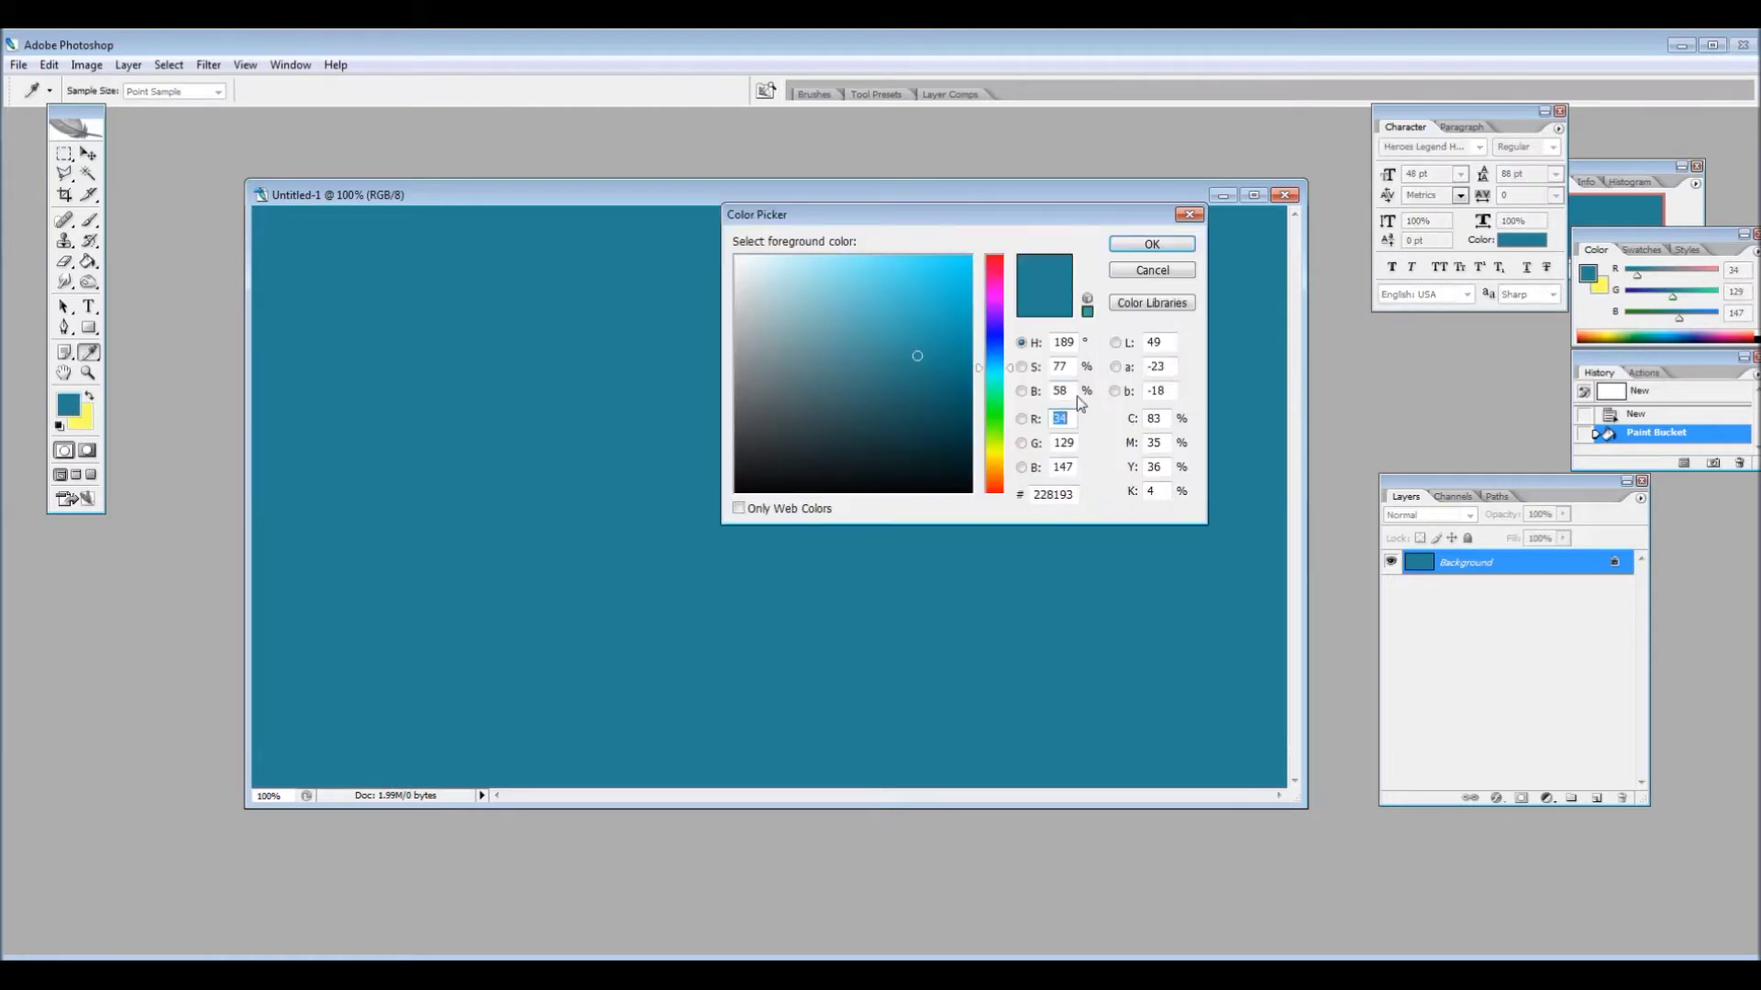
drag(1000, 328, 1000, 302)
mouse_move(824, 300)
mouse_down()
mouse_move(820, 263)
mouse_move(842, 275)
mouse_up()
click(1151, 244)
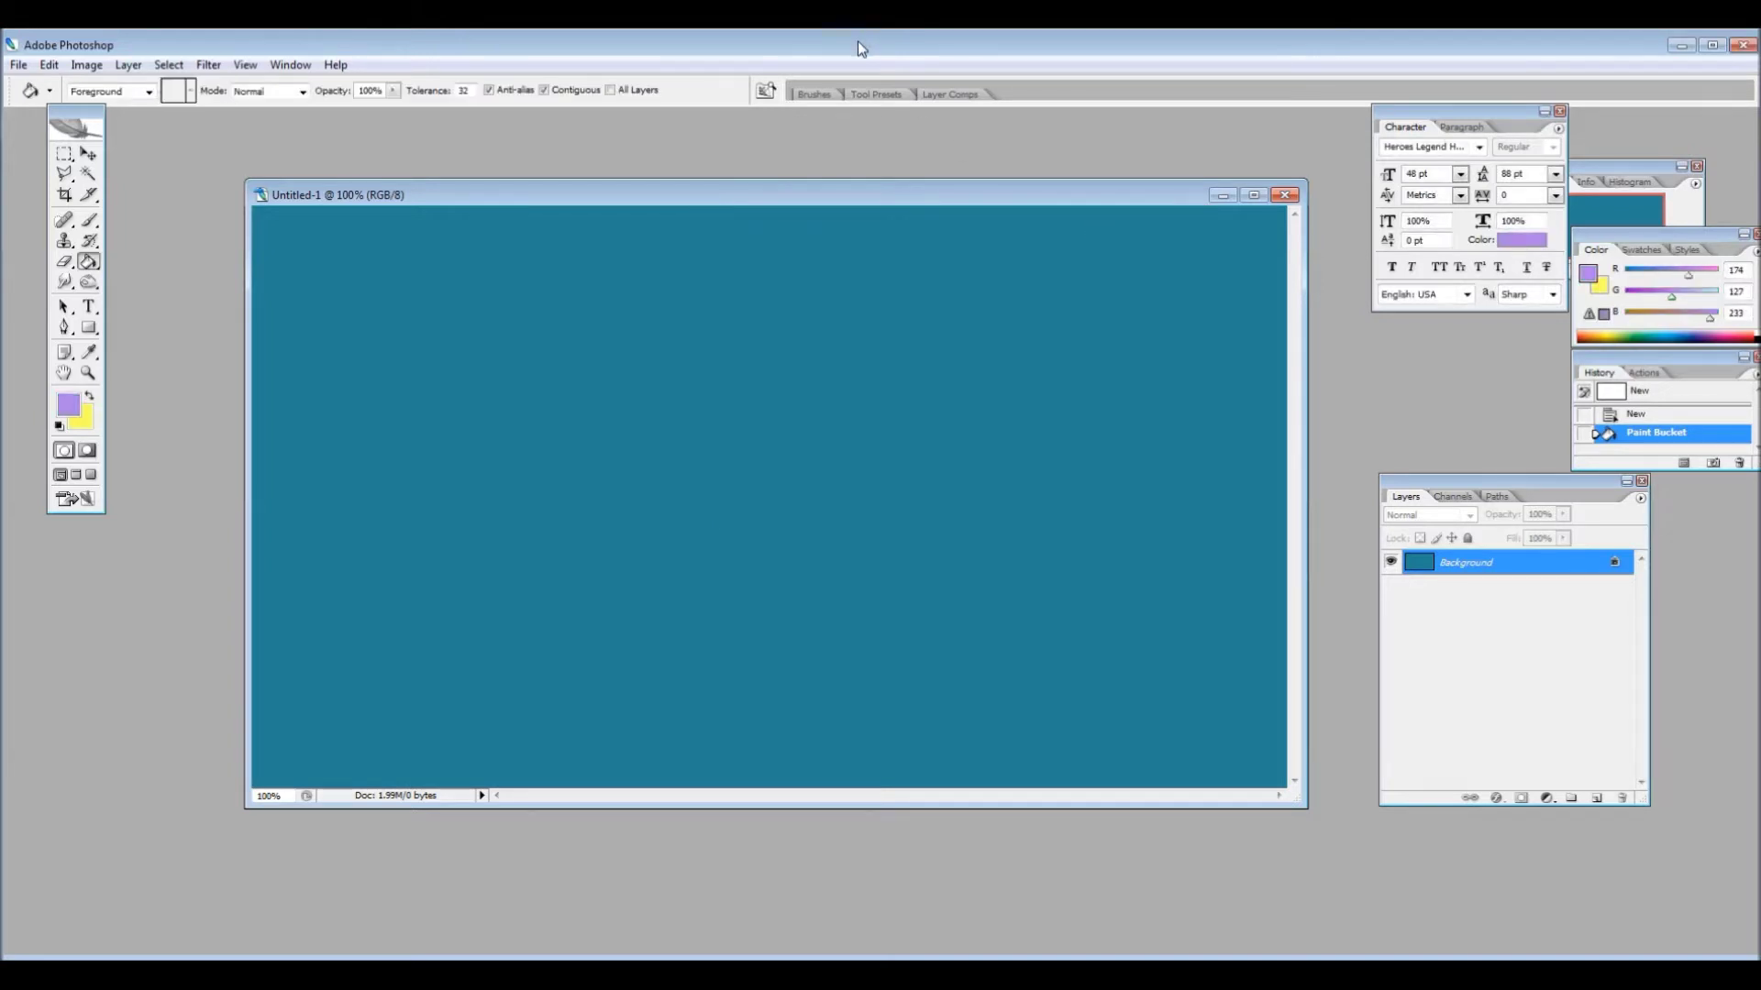
Step: Try out purple-to-yellow linear gradients on the canvas with the Gradient tool, ending with purple above and yellow below
click(89, 262)
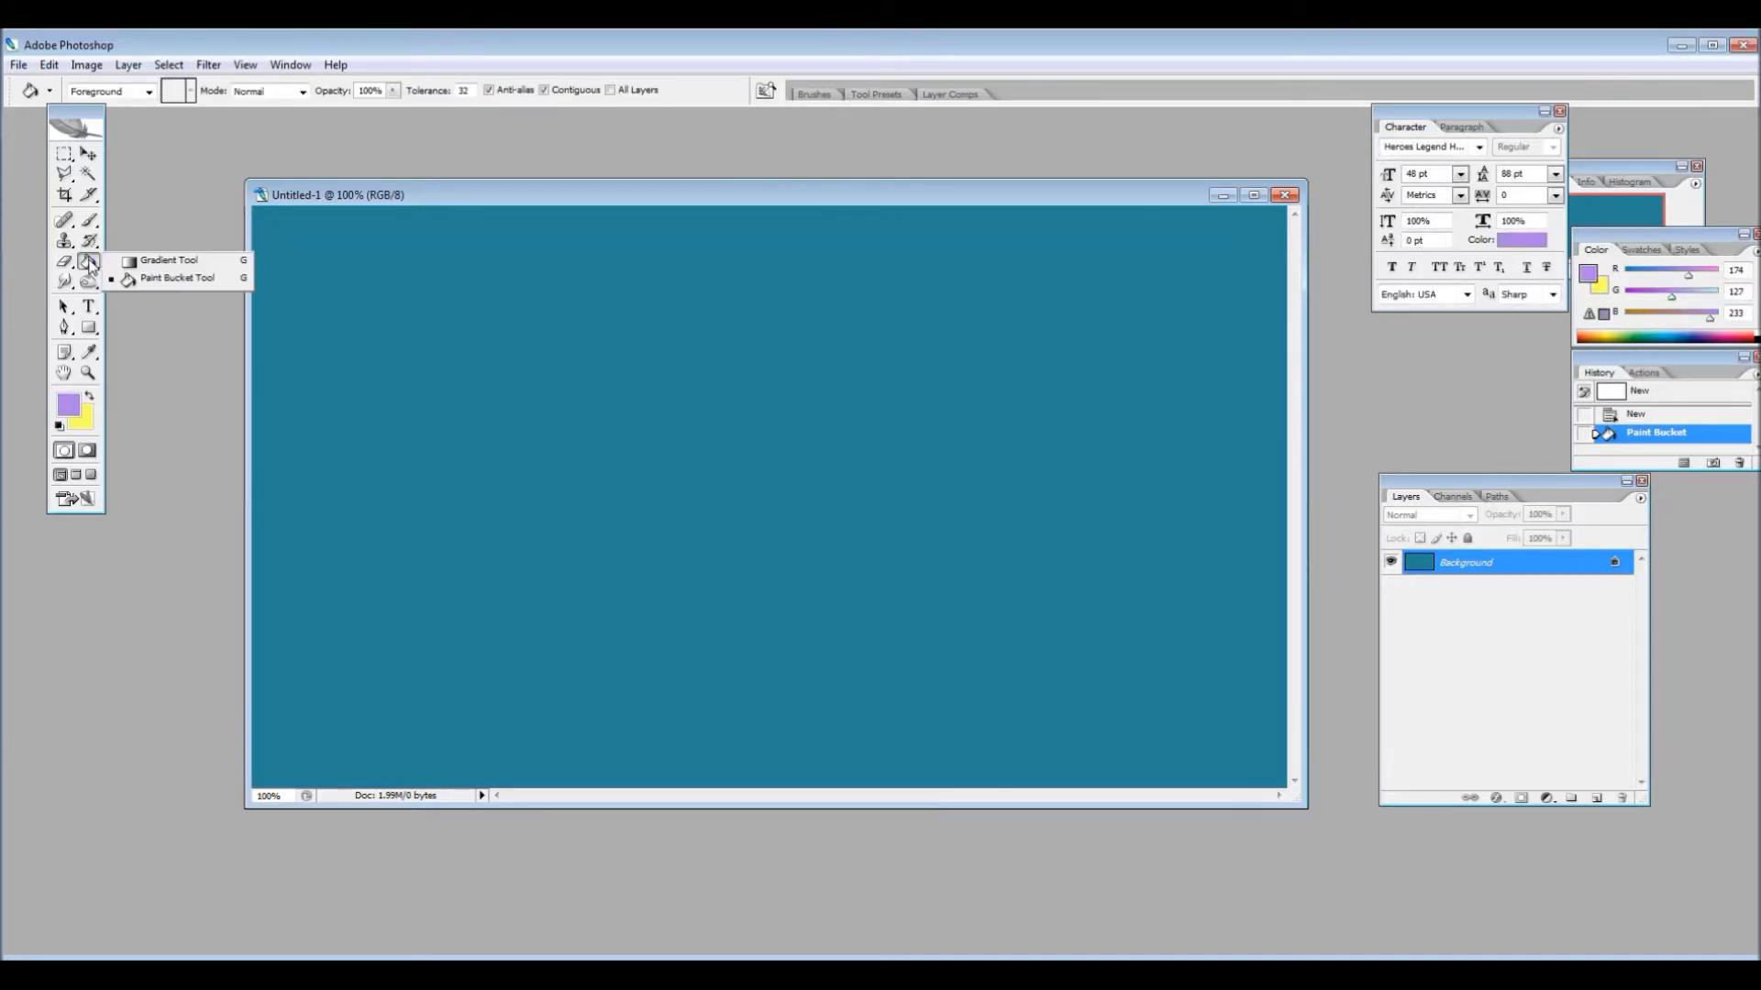
click(147, 262)
drag(840, 609, 840, 427)
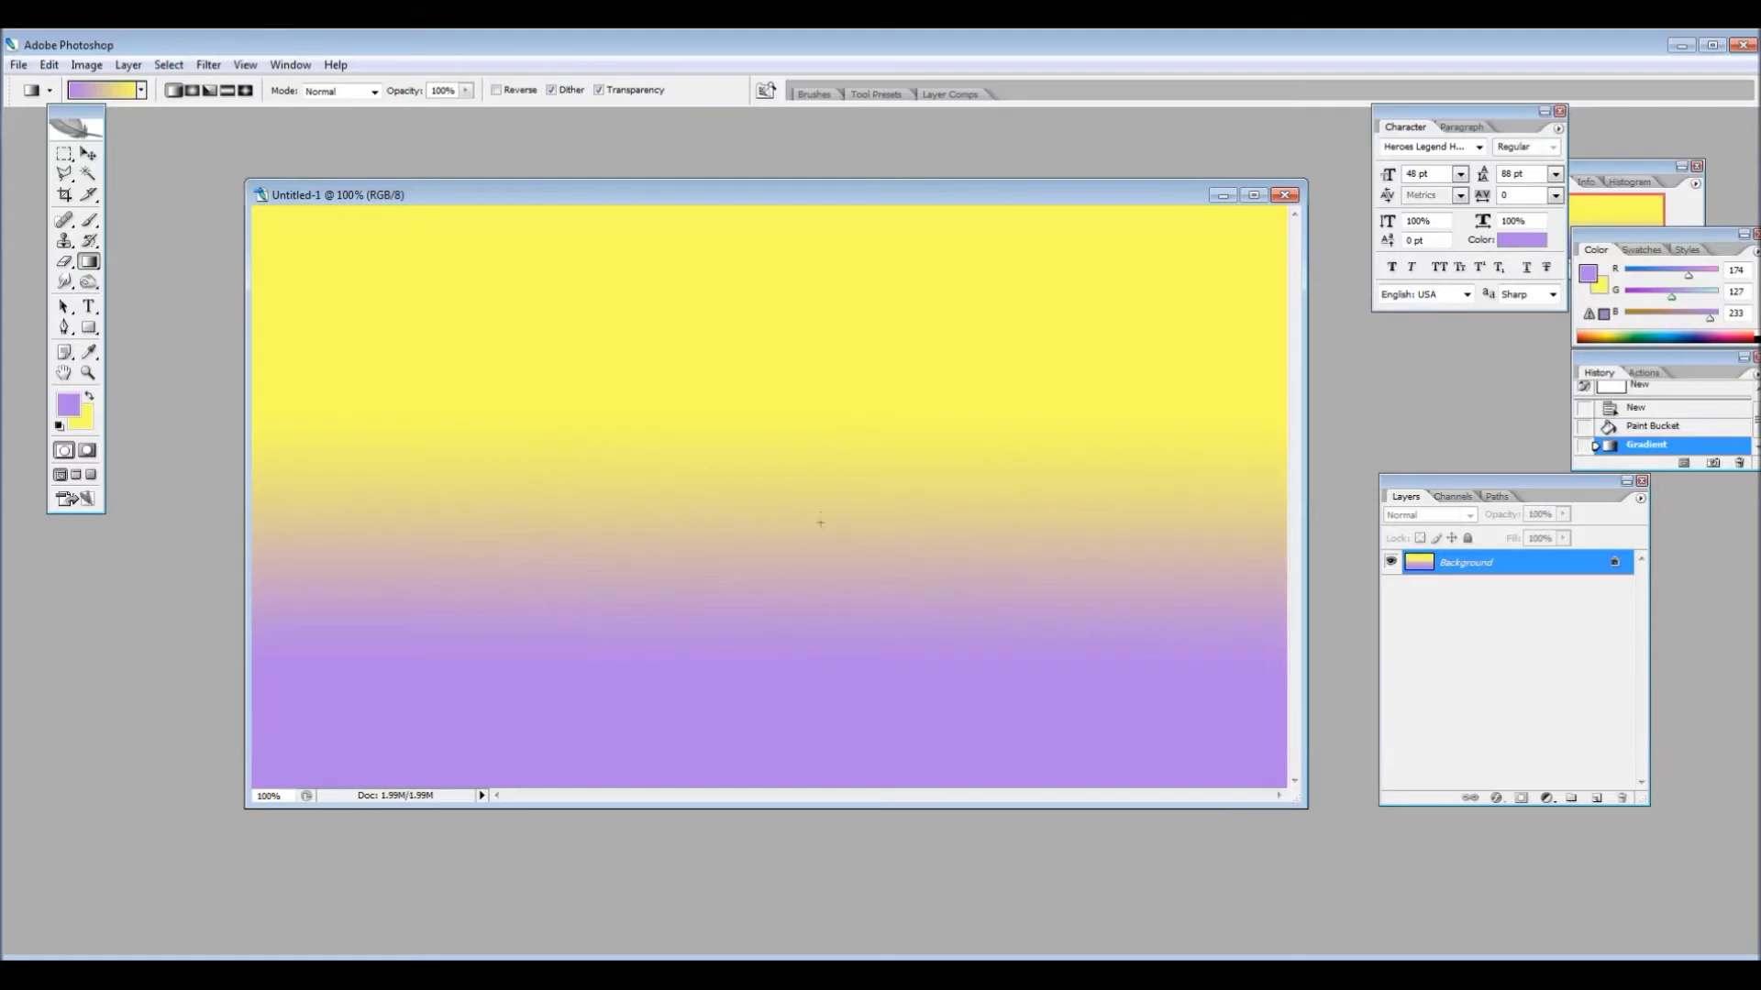
drag(782, 600, 771, 367)
drag(753, 272, 788, 593)
drag(553, 361, 694, 572)
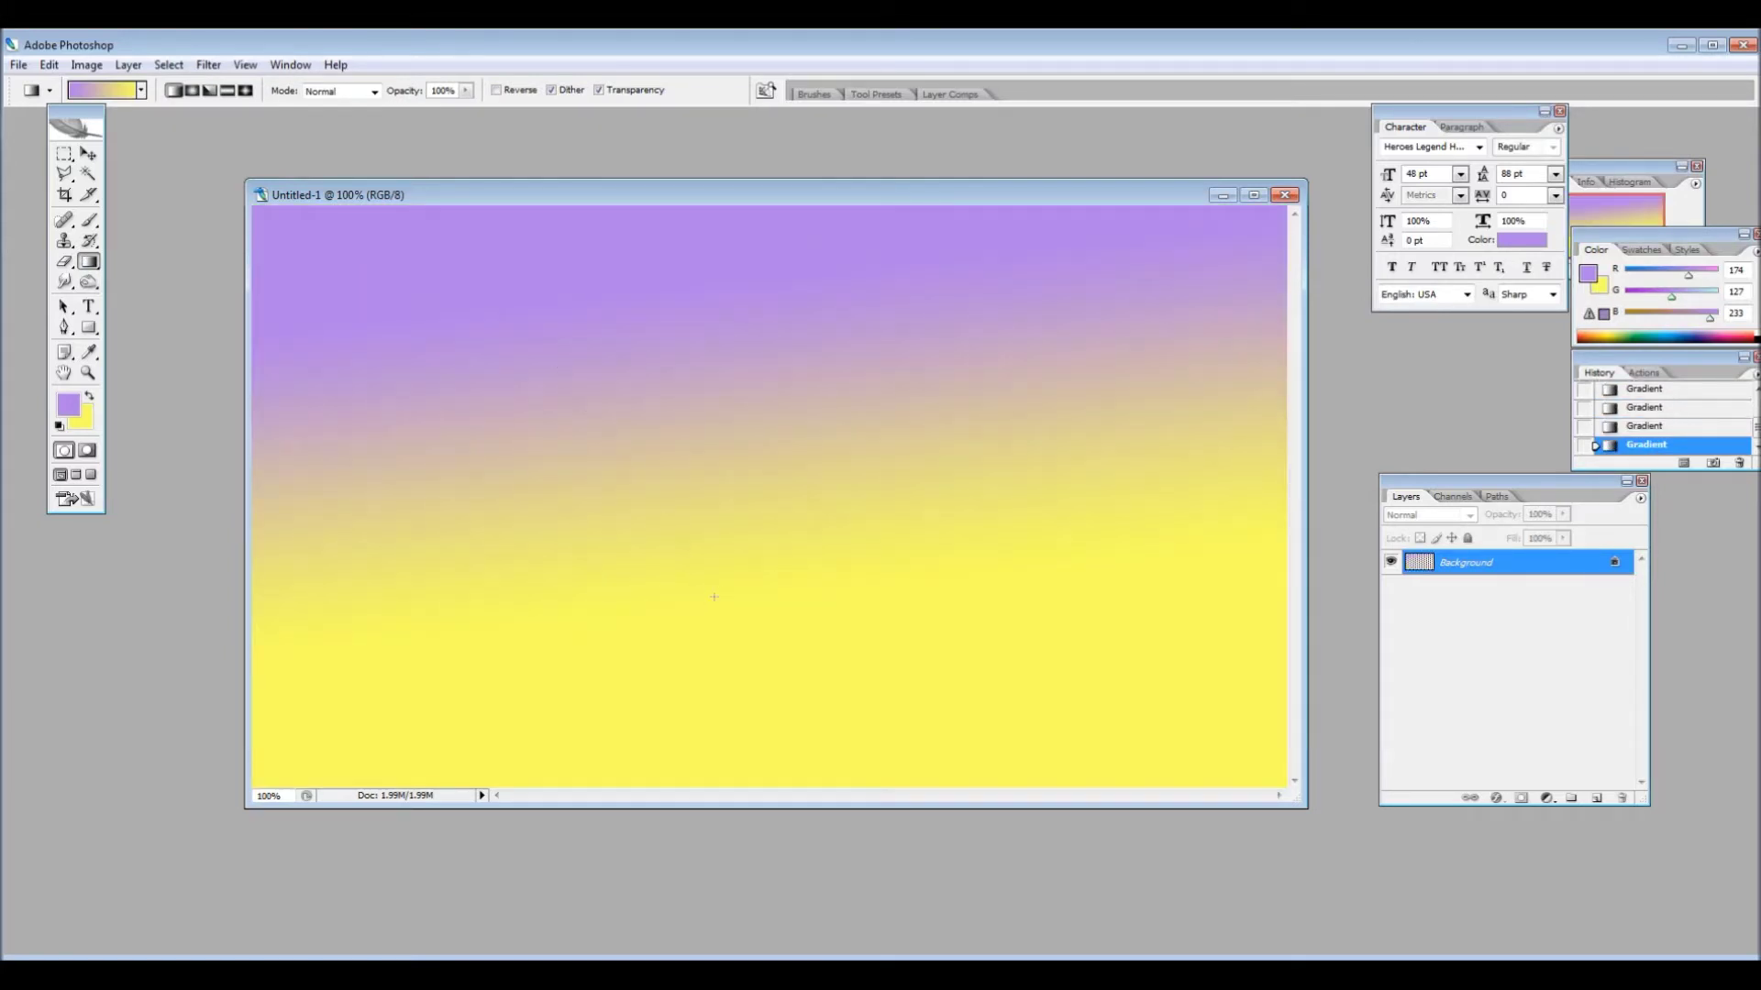
drag(767, 393, 805, 725)
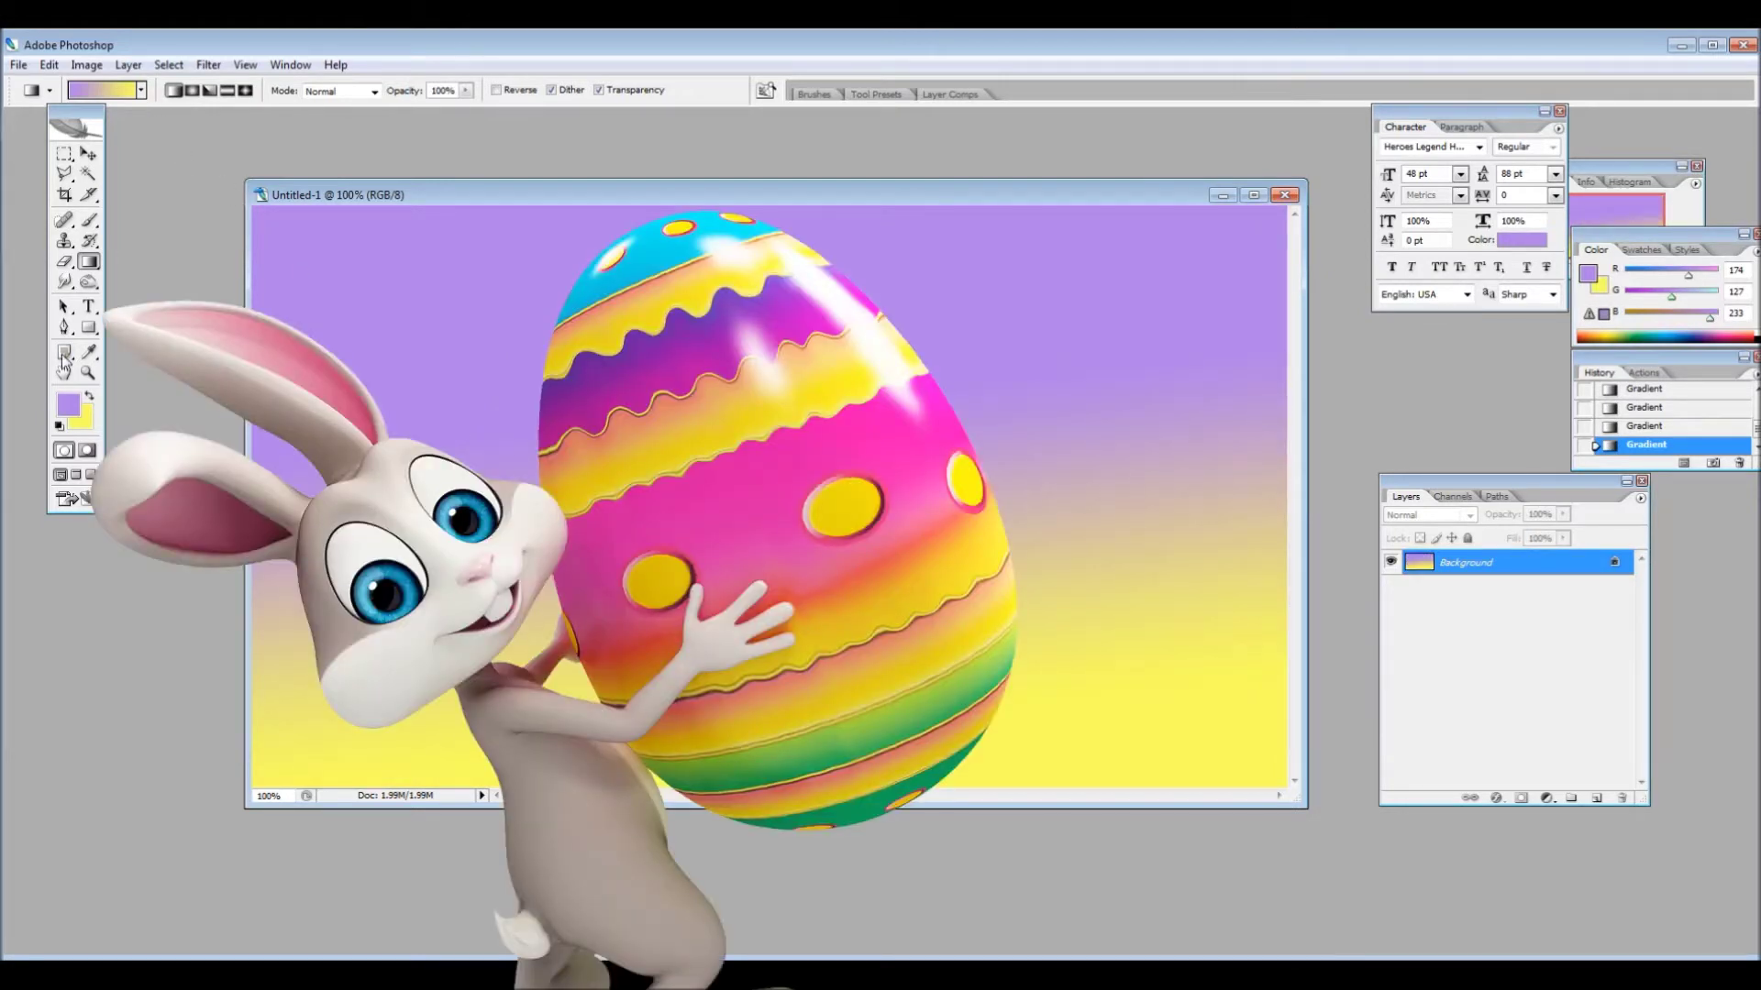
Step: Change the foreground colour to light blue (RGB 110, 194, 206) and cover the canvas with a linear gradient from blue above to yellow below
click(73, 415)
click(989, 332)
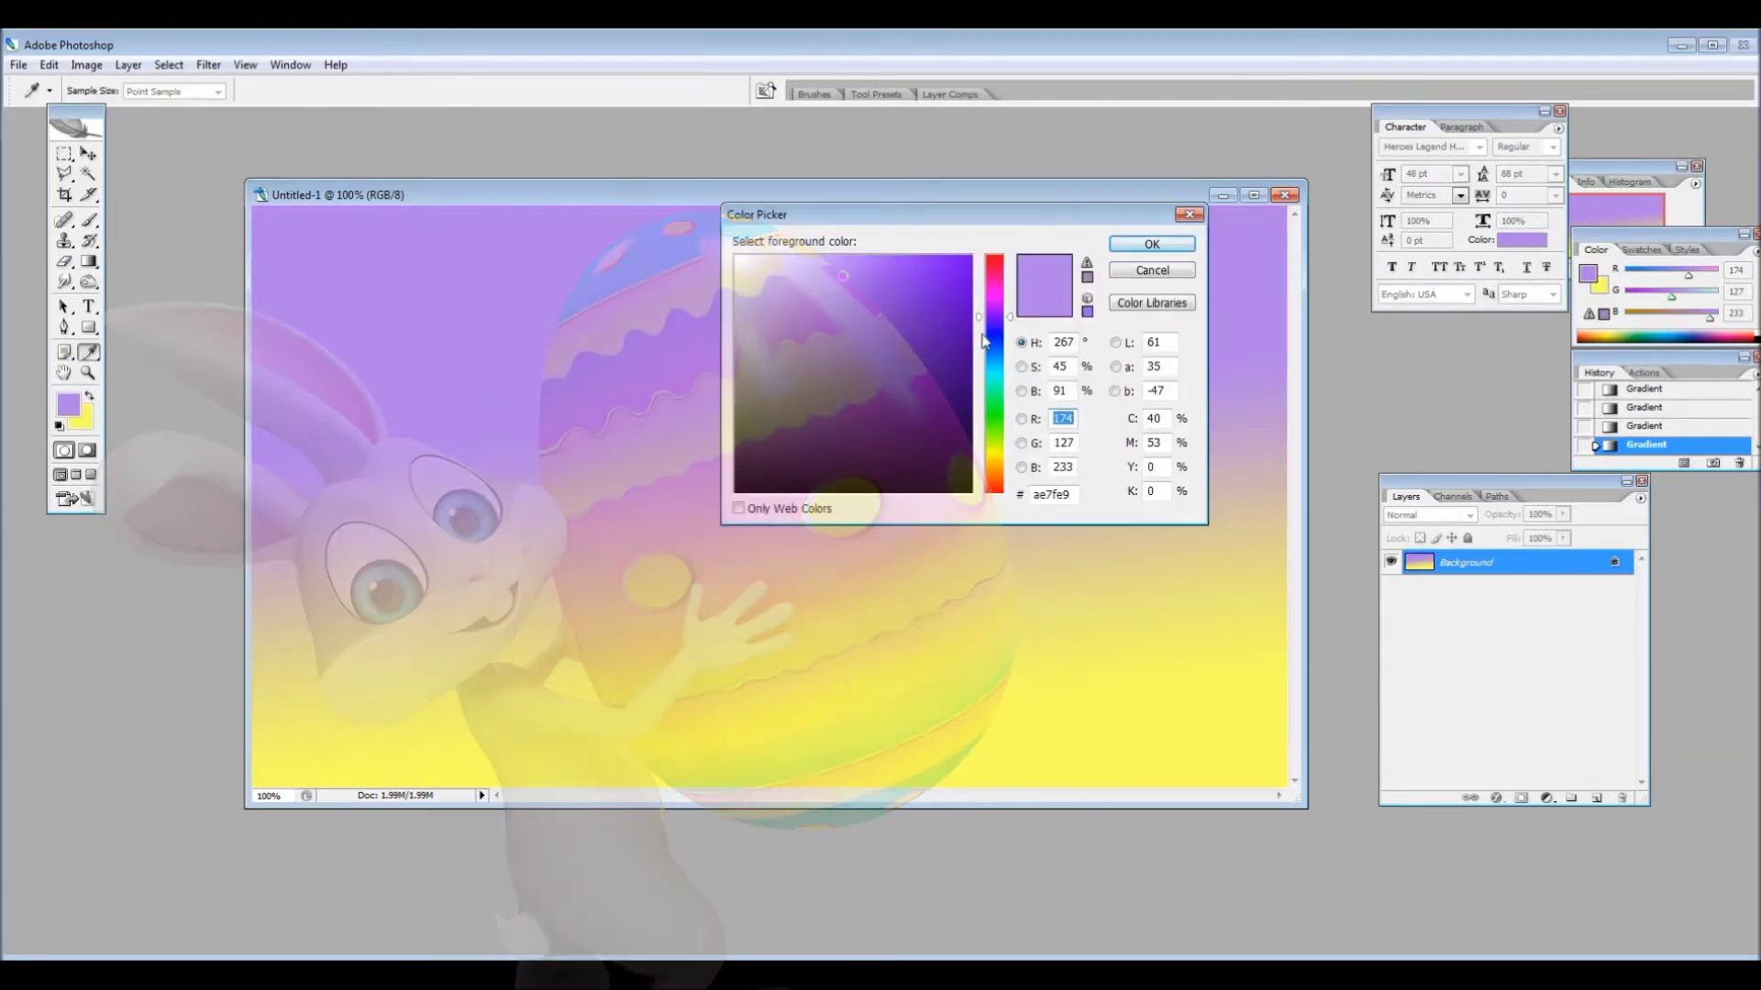
click(804, 309)
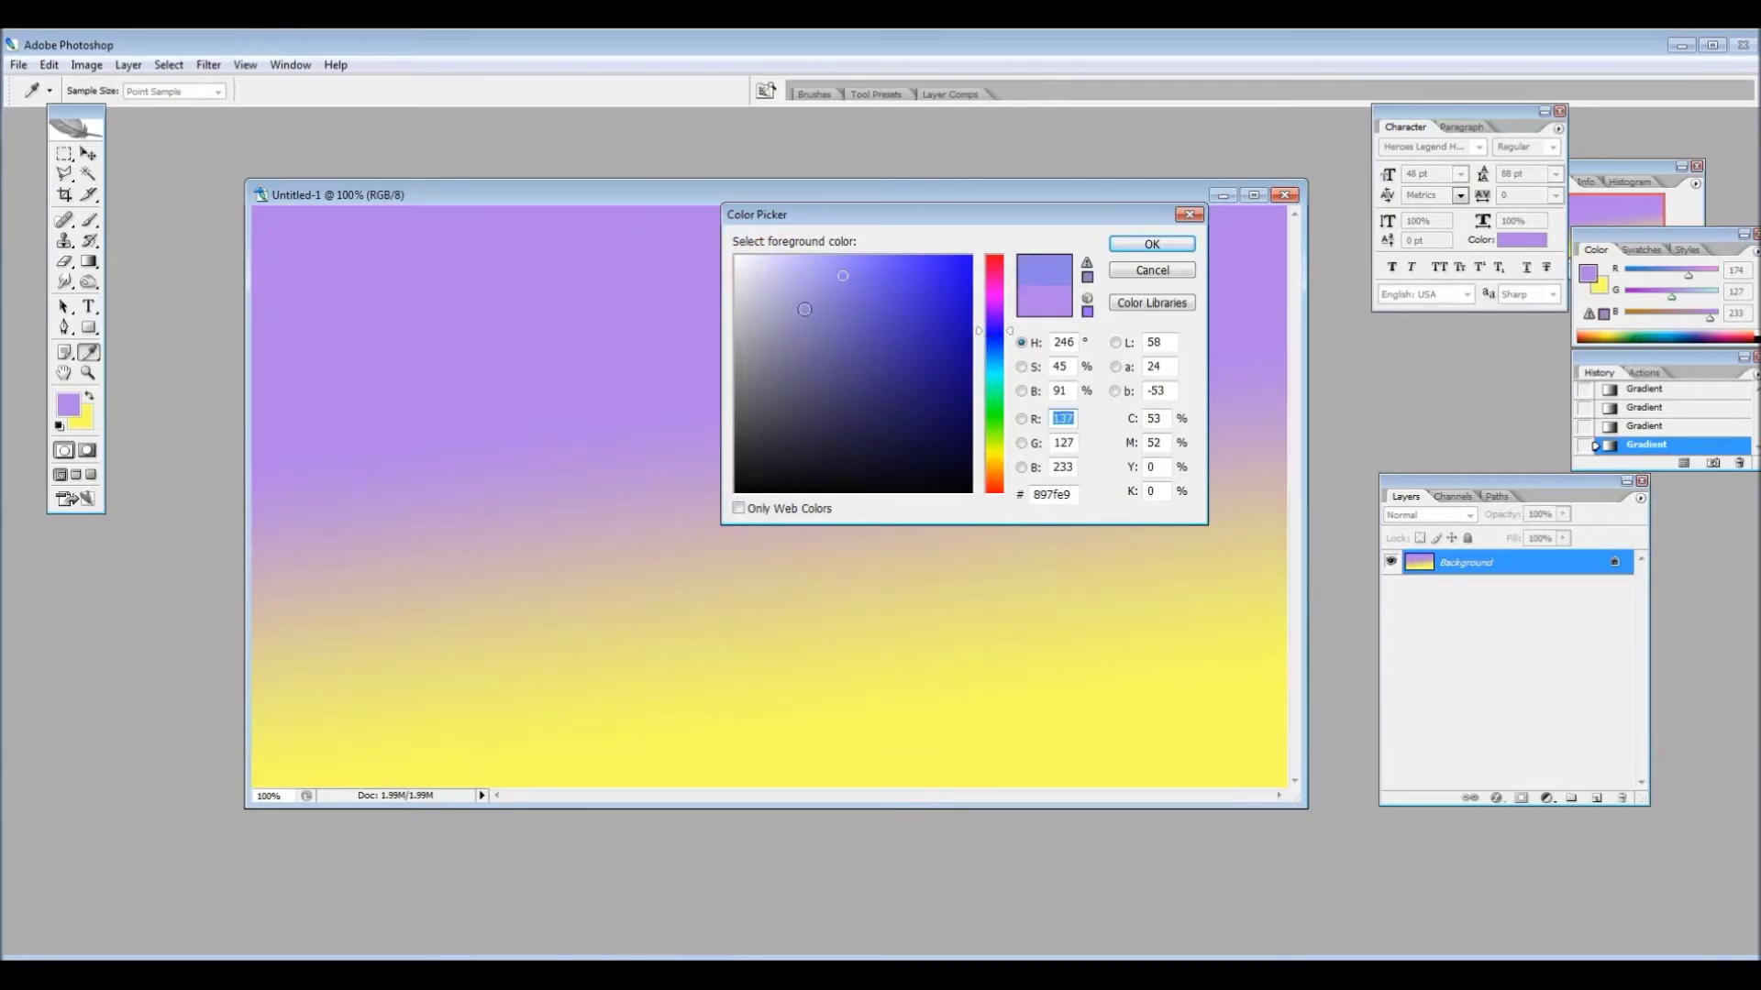
click(991, 369)
drag(806, 277, 846, 301)
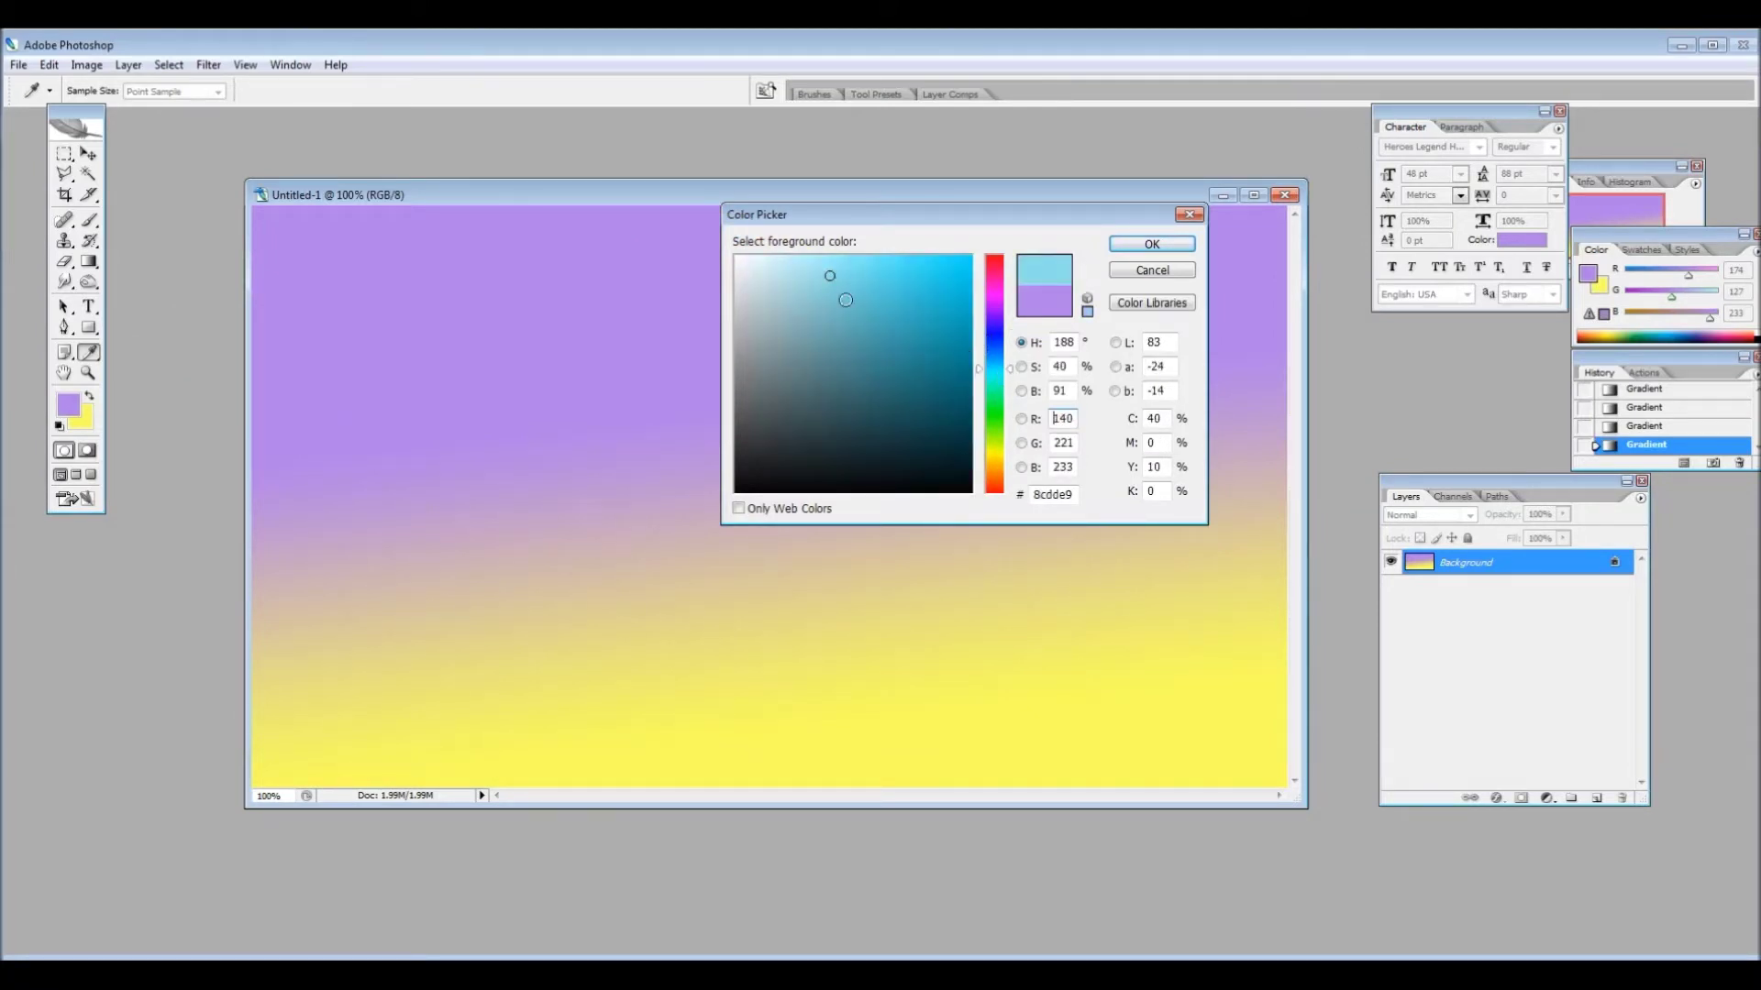
click(1120, 246)
drag(550, 254, 629, 555)
mouse_move(706, 676)
mouse_down()
mouse_move(707, 383)
mouse_move(707, 673)
mouse_up()
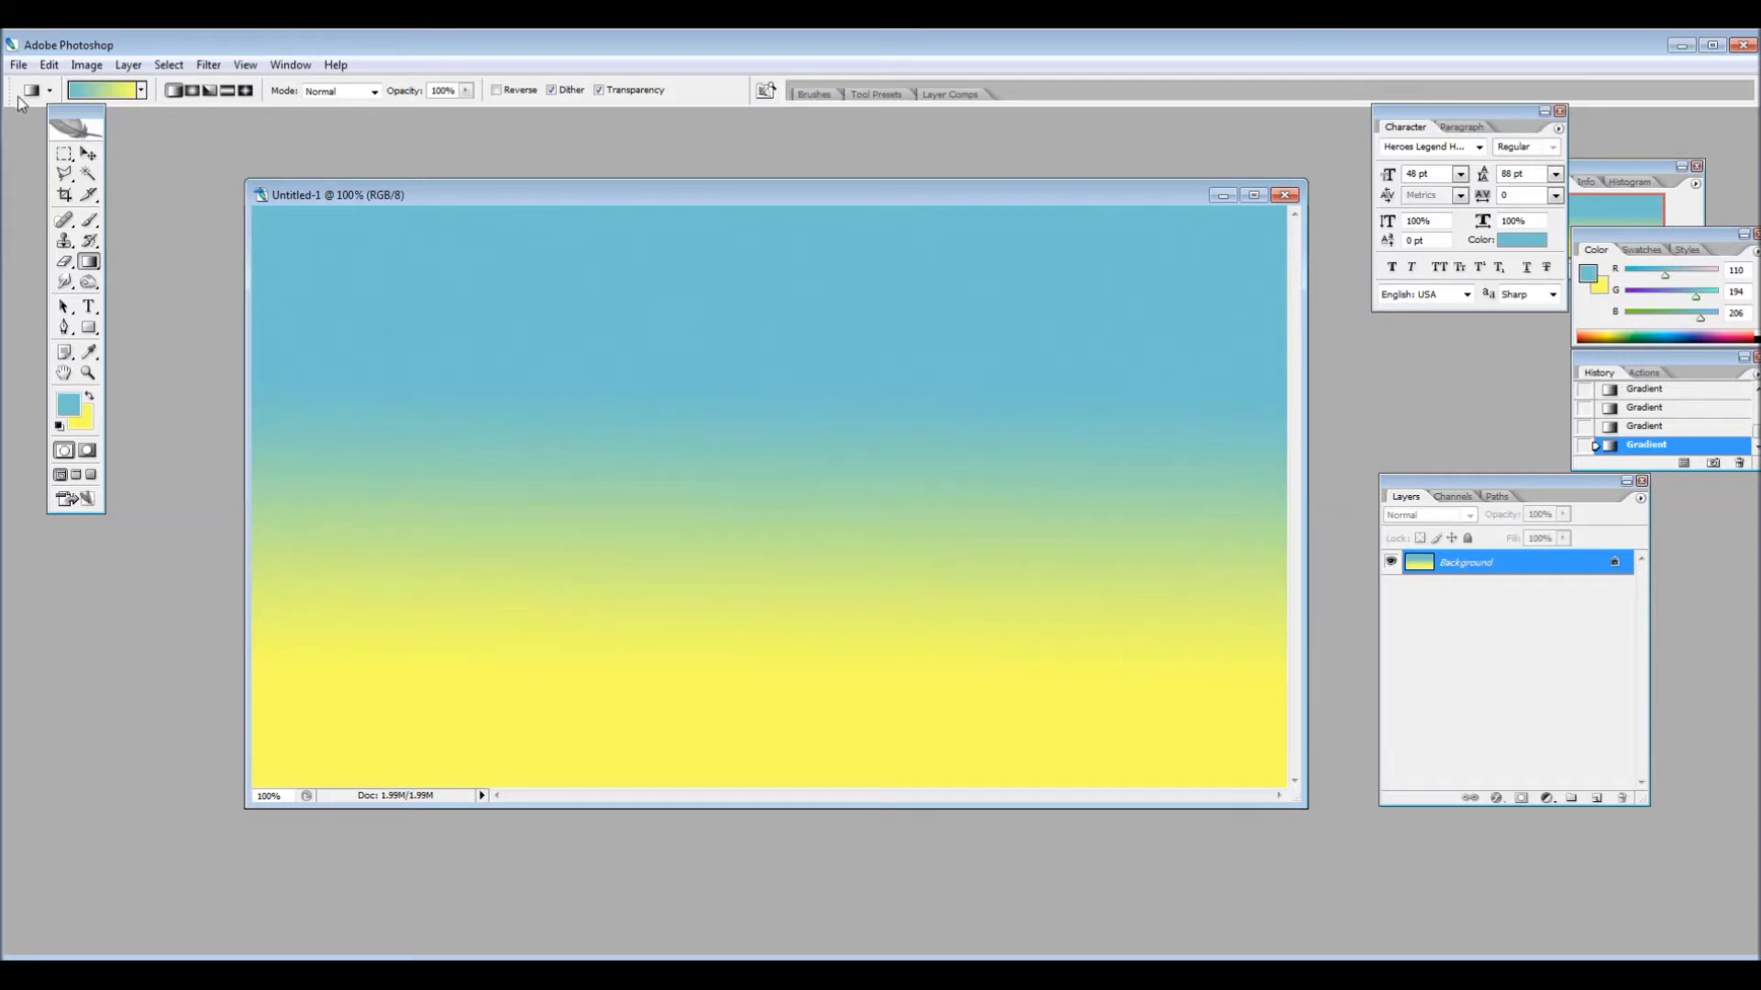
Step: Open the Splat_Art JPEG image from the Desktop
click(19, 65)
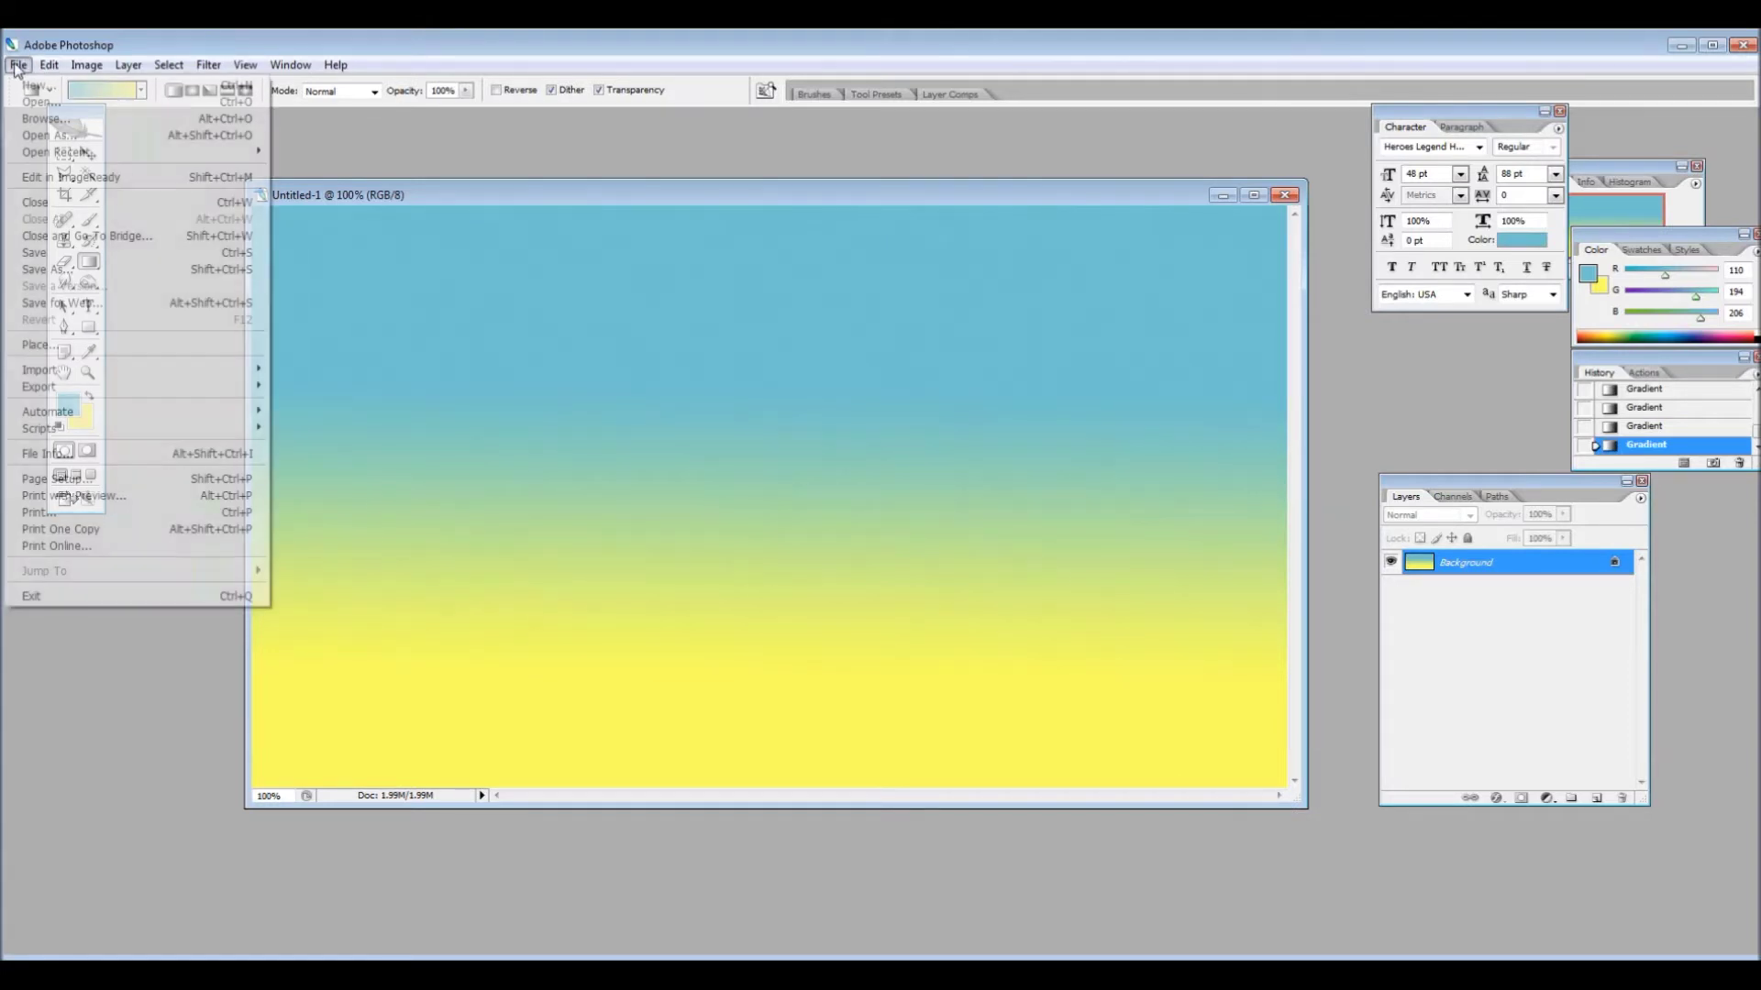
click(37, 102)
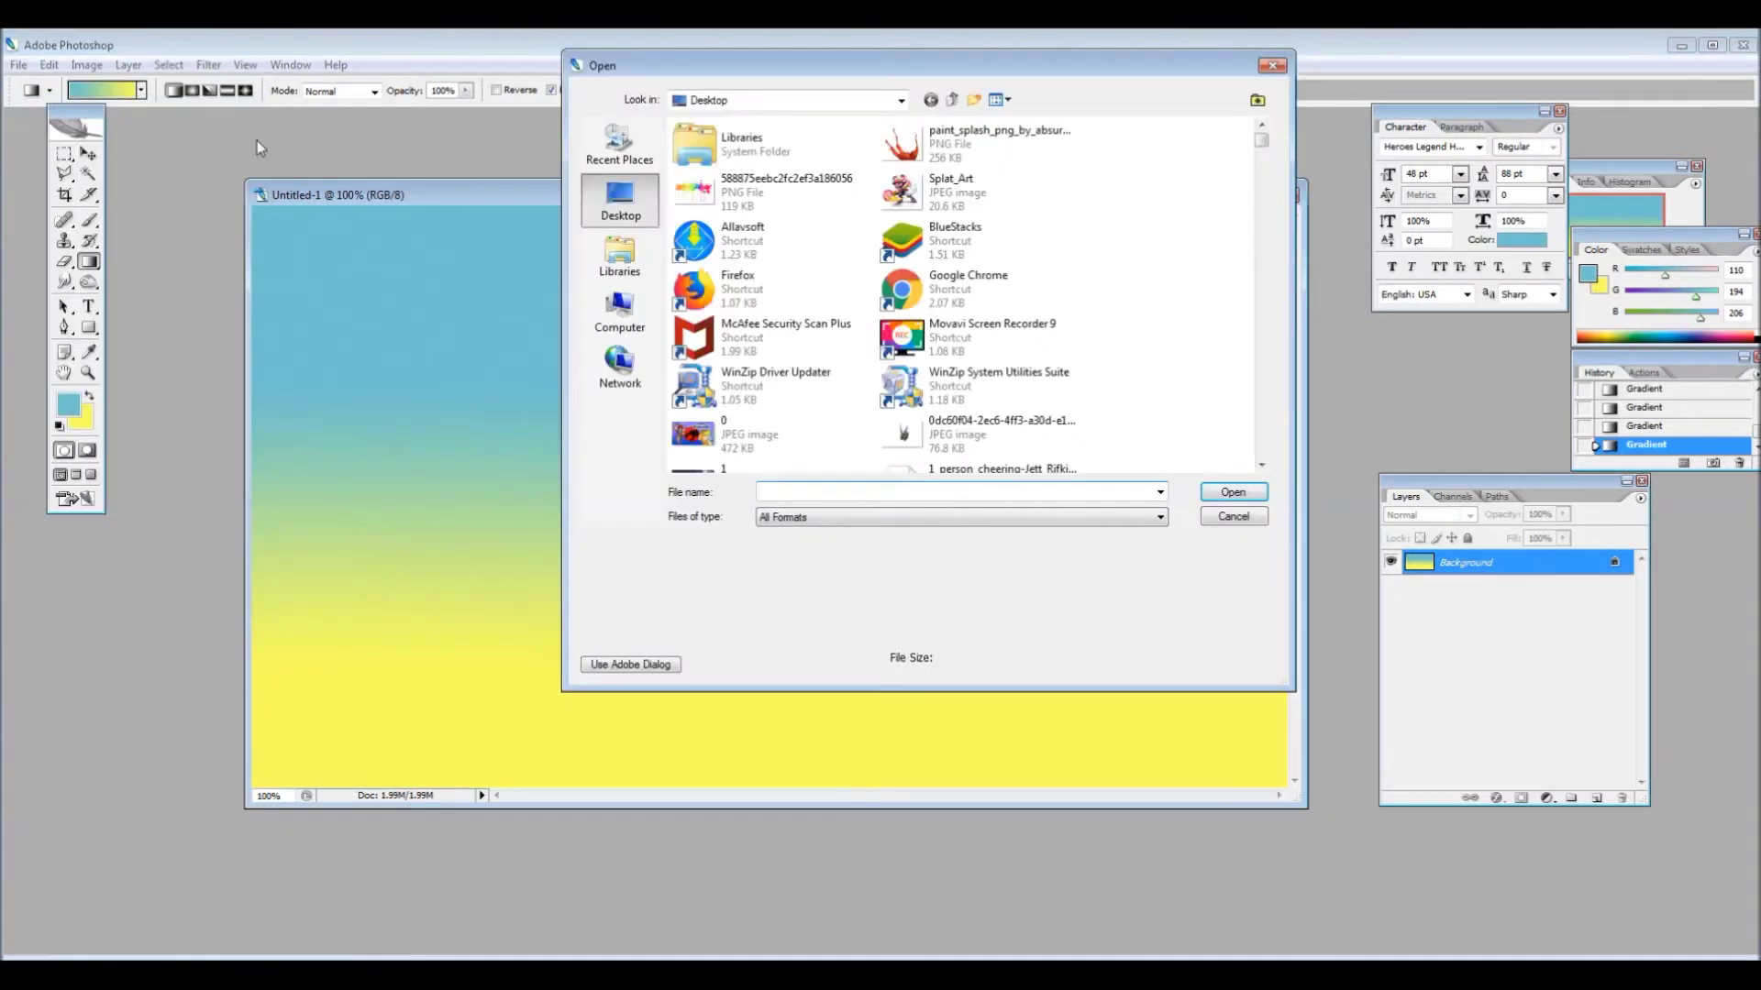
click(933, 209)
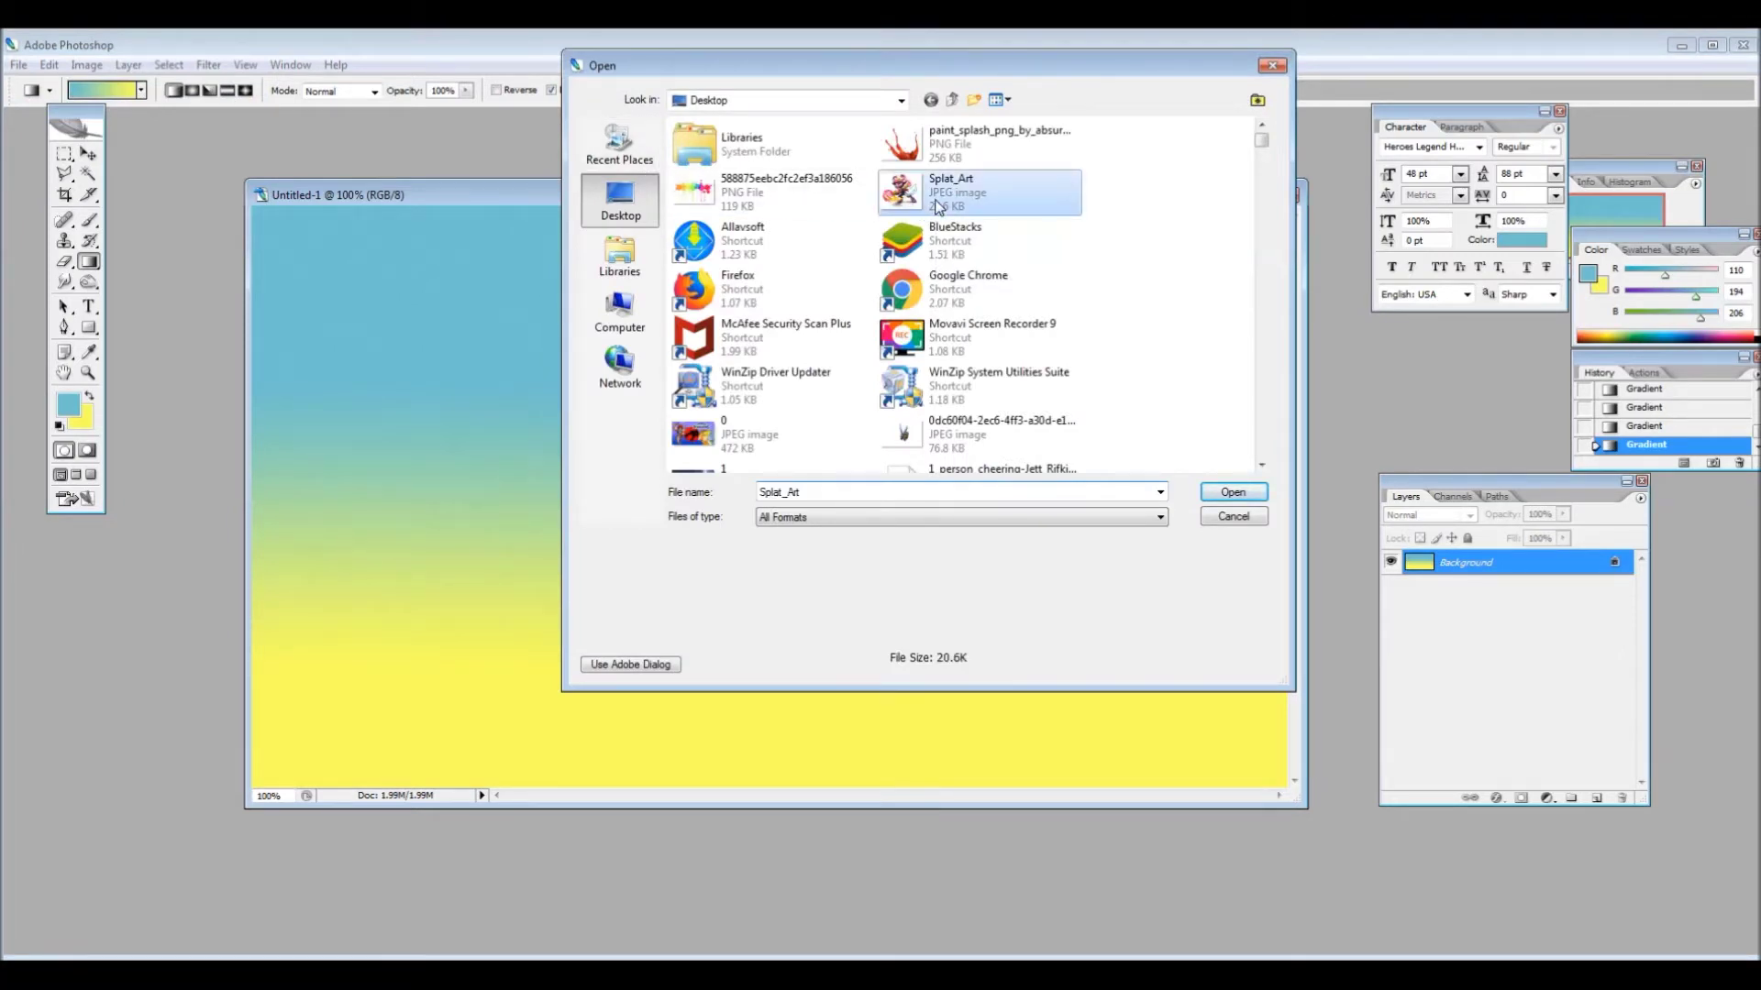
click(1231, 493)
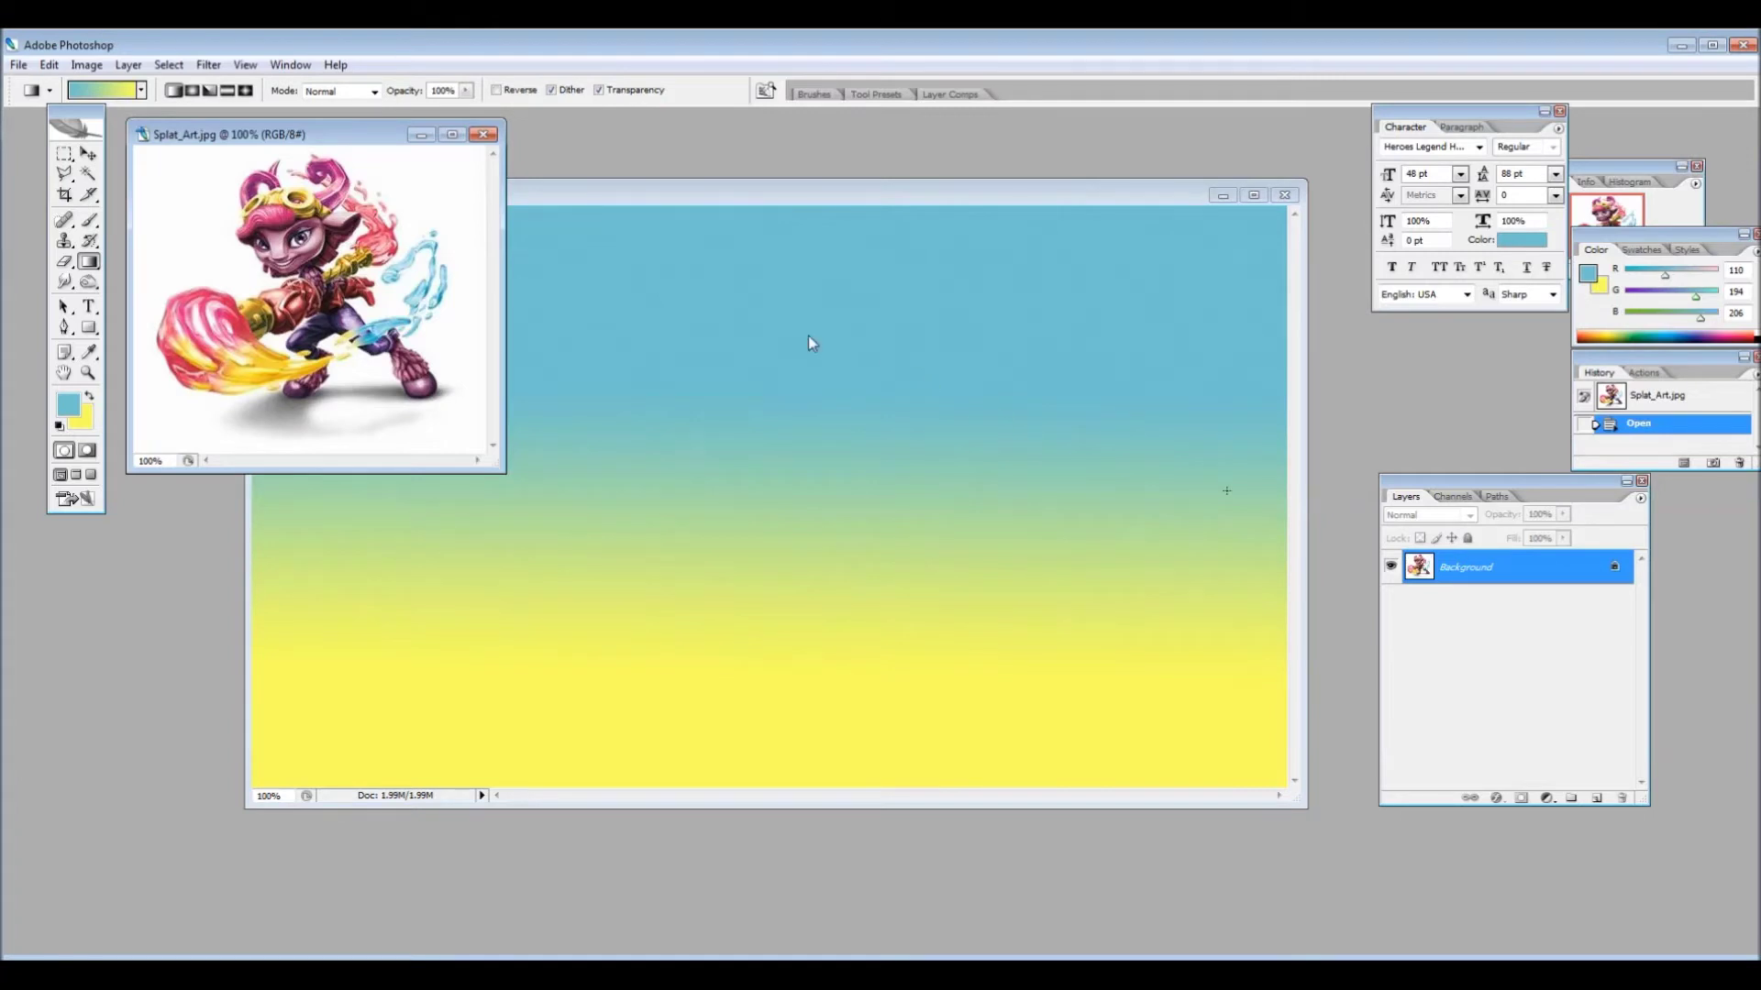
Step: Copy the Splat_Art image onto the right half of the gradient document with the Move tool, and close the source image
click(89, 153)
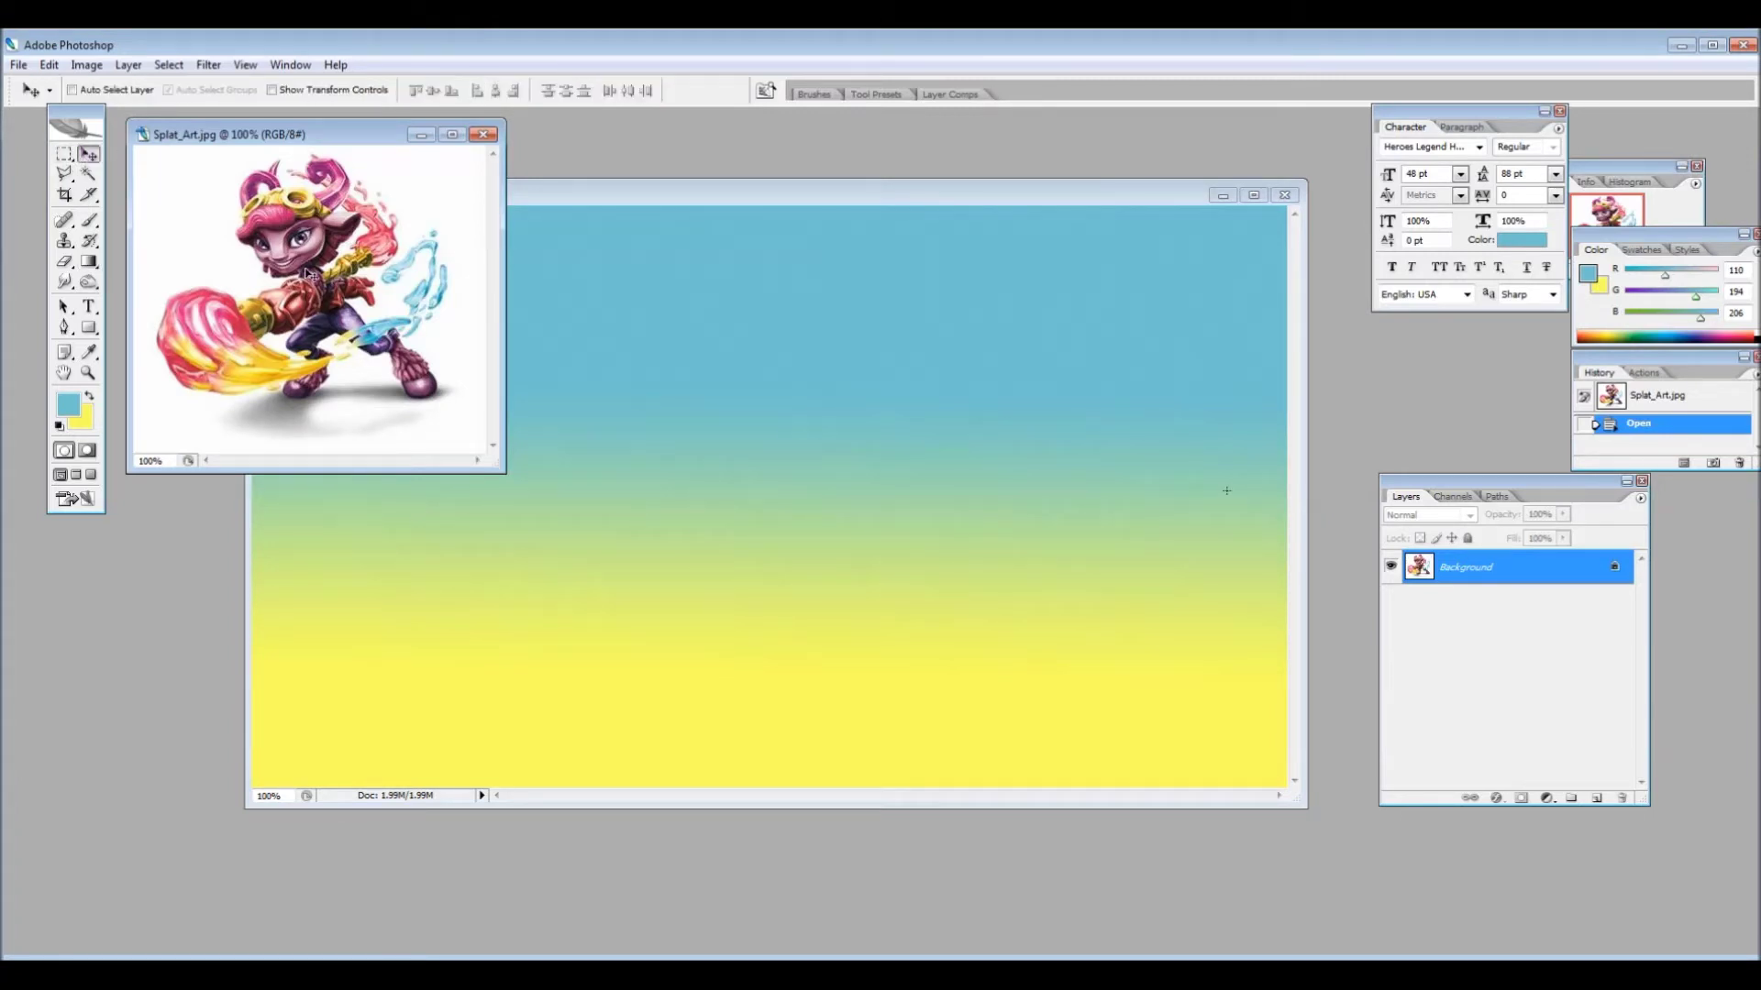
drag(499, 341, 971, 498)
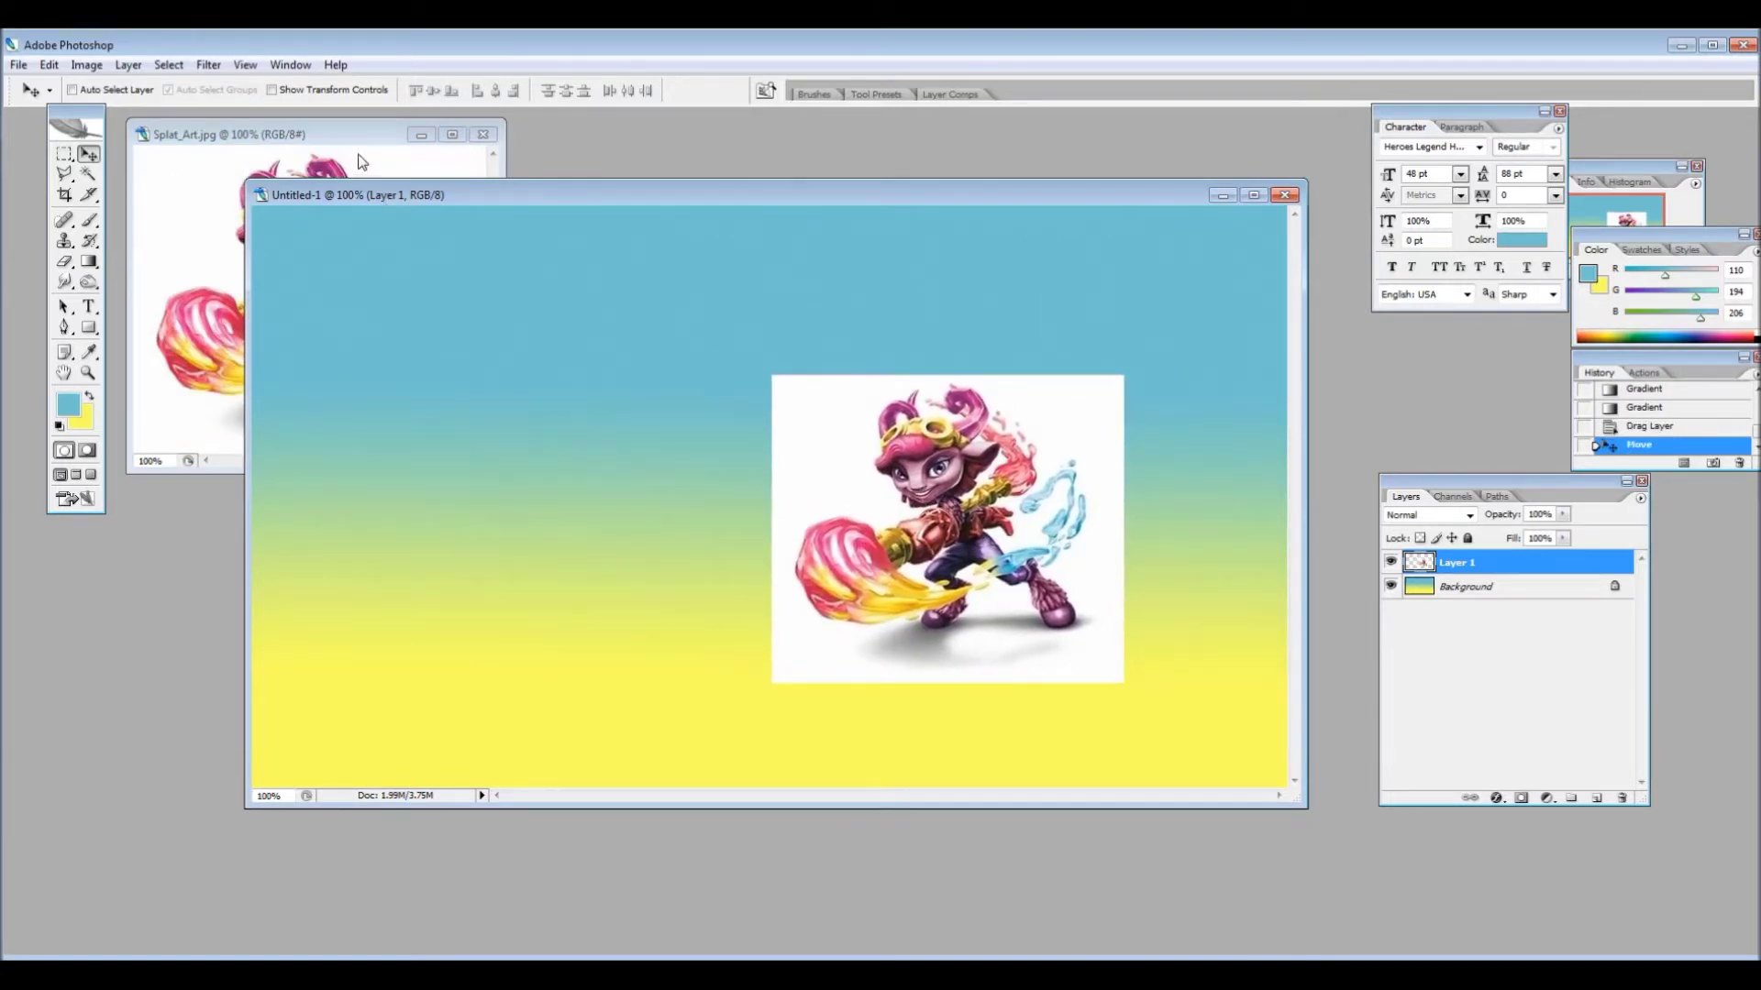
click(483, 134)
Step: Outline the character and its paint splashes loosely with a freehand Lasso selection
click(64, 174)
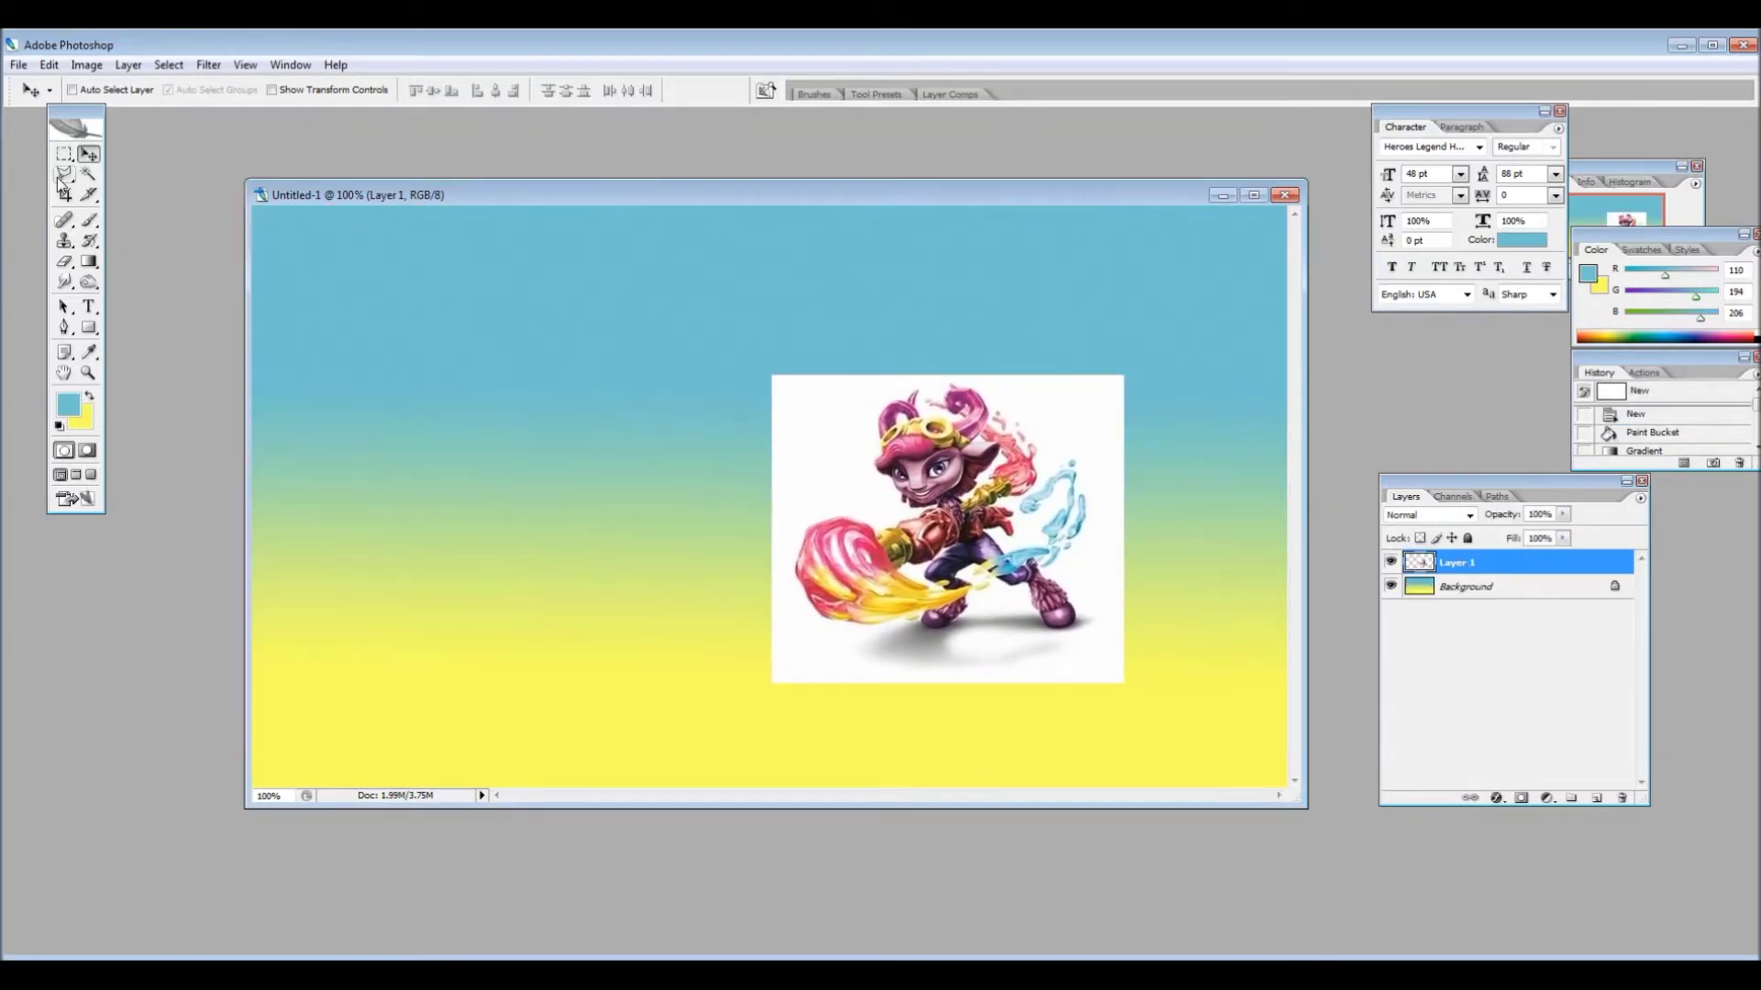
click(133, 174)
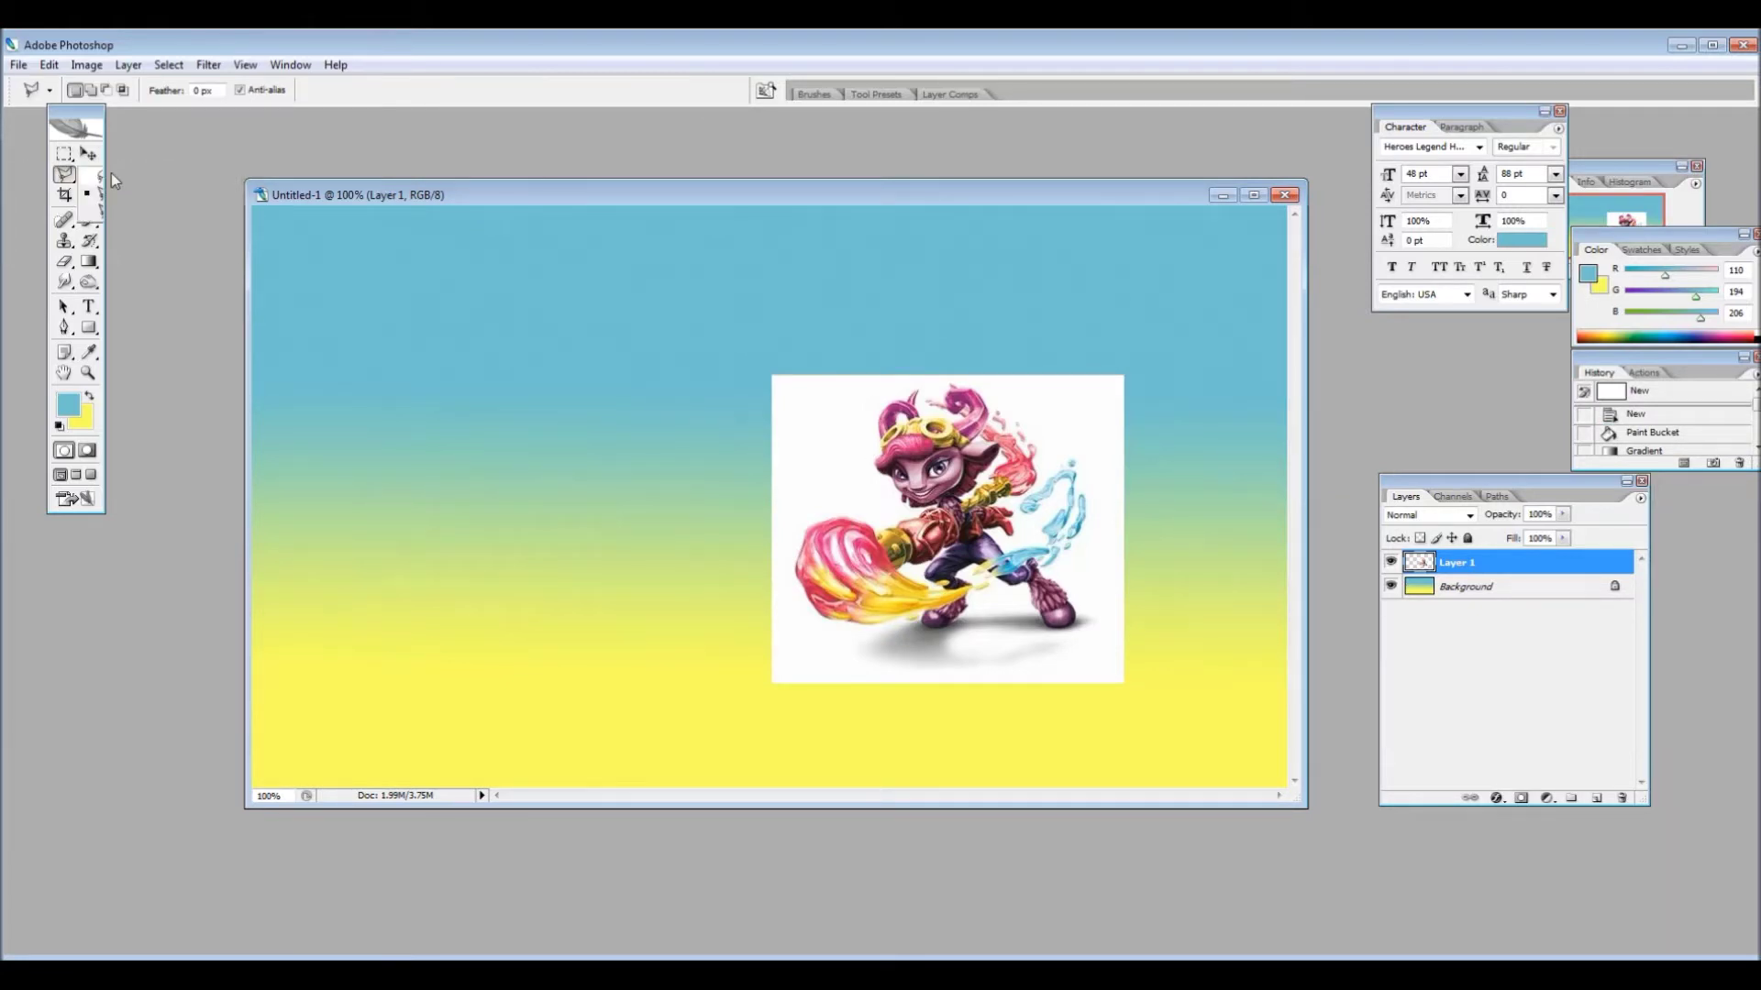
mouse_move(871, 414)
mouse_down()
mouse_move(854, 483)
mouse_move(816, 484)
mouse_move(784, 607)
mouse_move(816, 638)
mouse_move(1069, 659)
mouse_move(1092, 629)
mouse_move(1094, 437)
mouse_move(979, 374)
mouse_up()
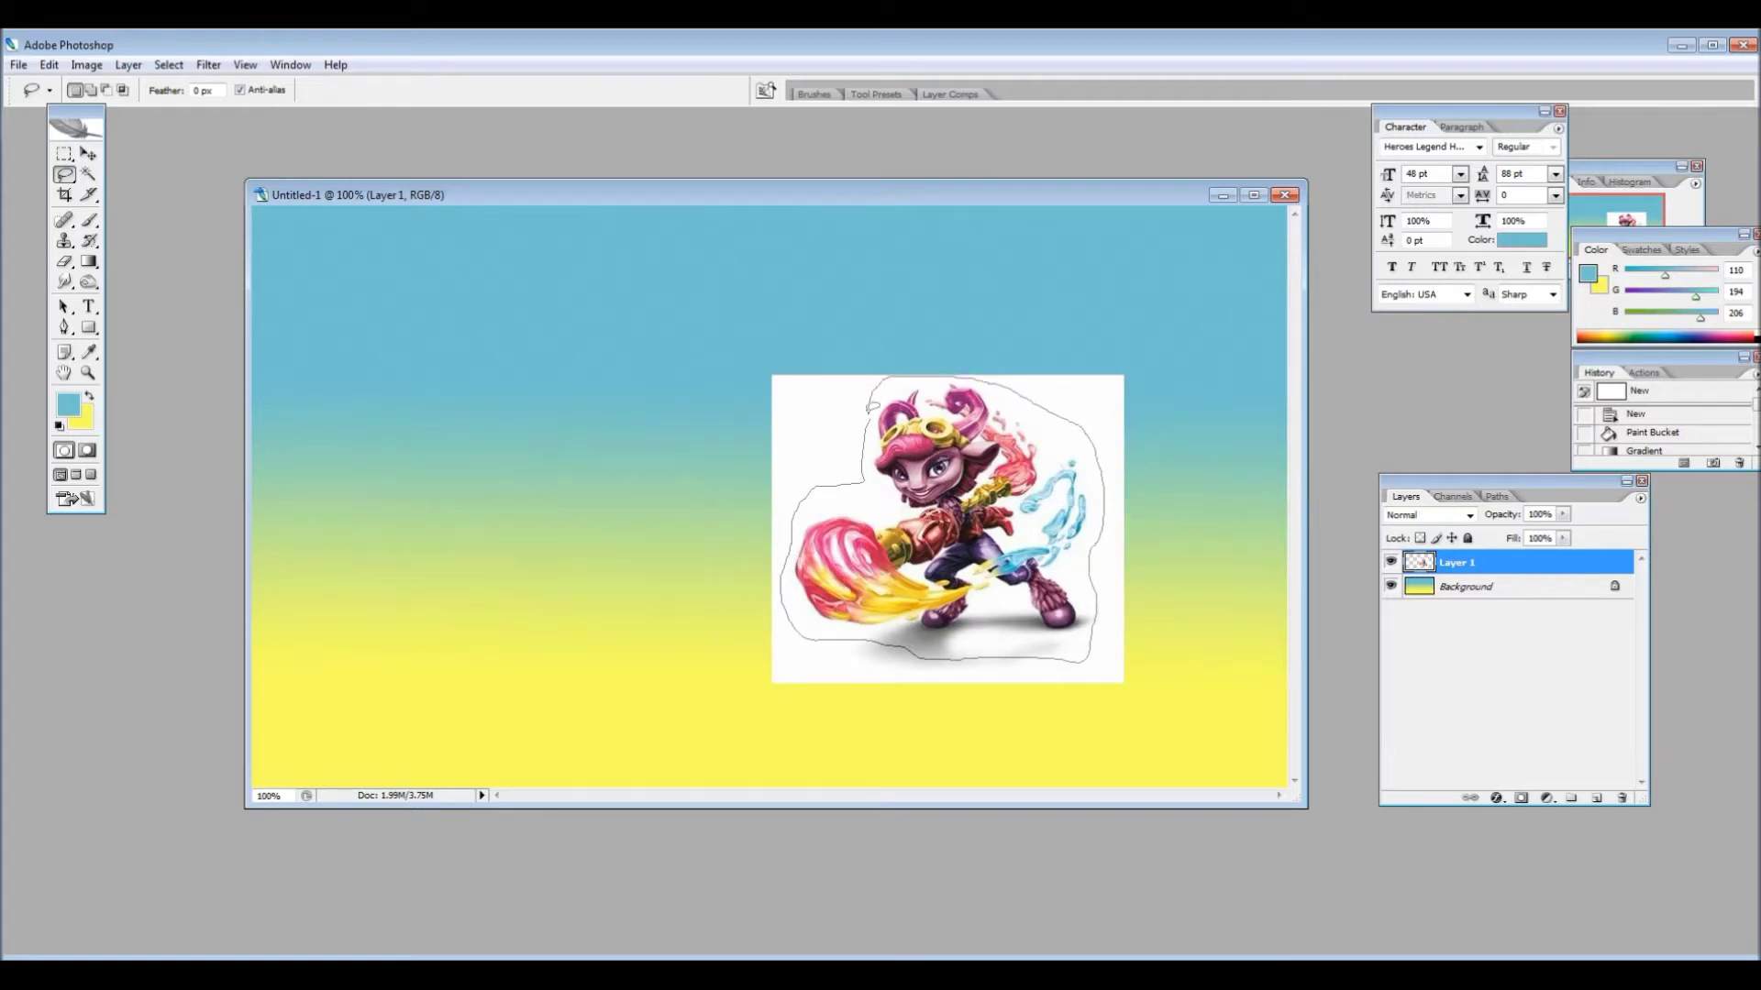
drag(873, 406, 871, 413)
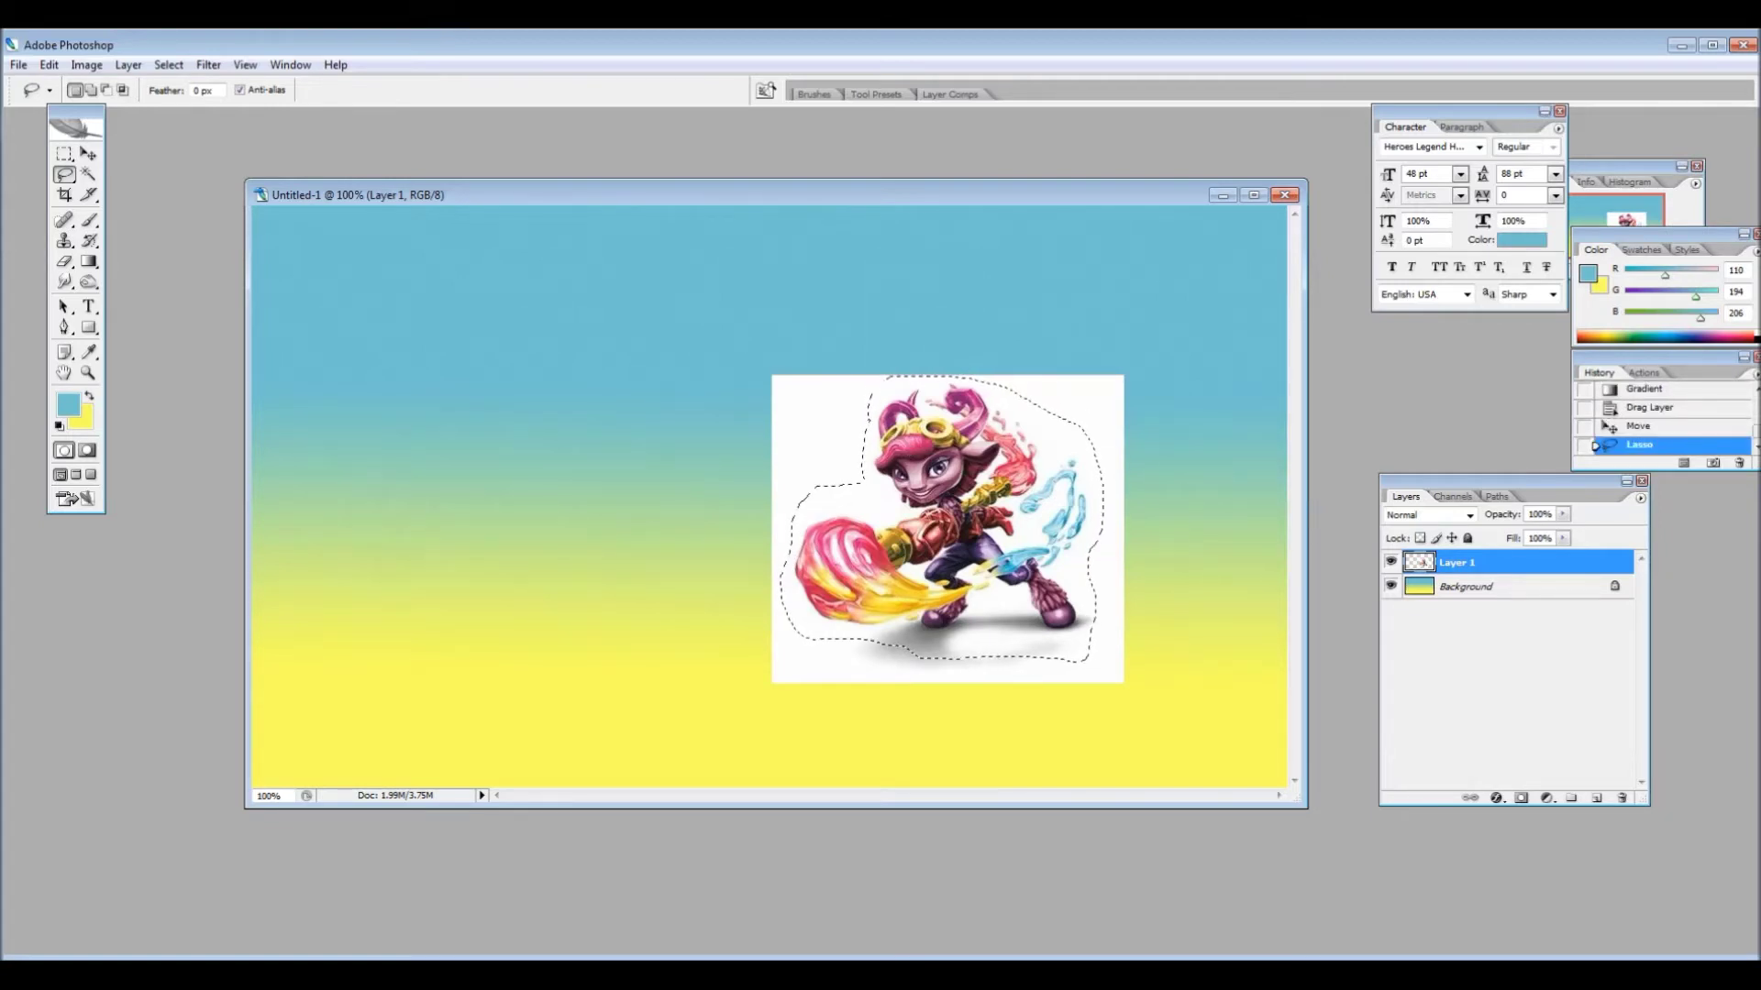
Step: Copy the lassoed character, paste it onto a new layer, and hide Layer 1 with the original rectangular image
click(48, 65)
click(55, 183)
click(48, 65)
click(55, 212)
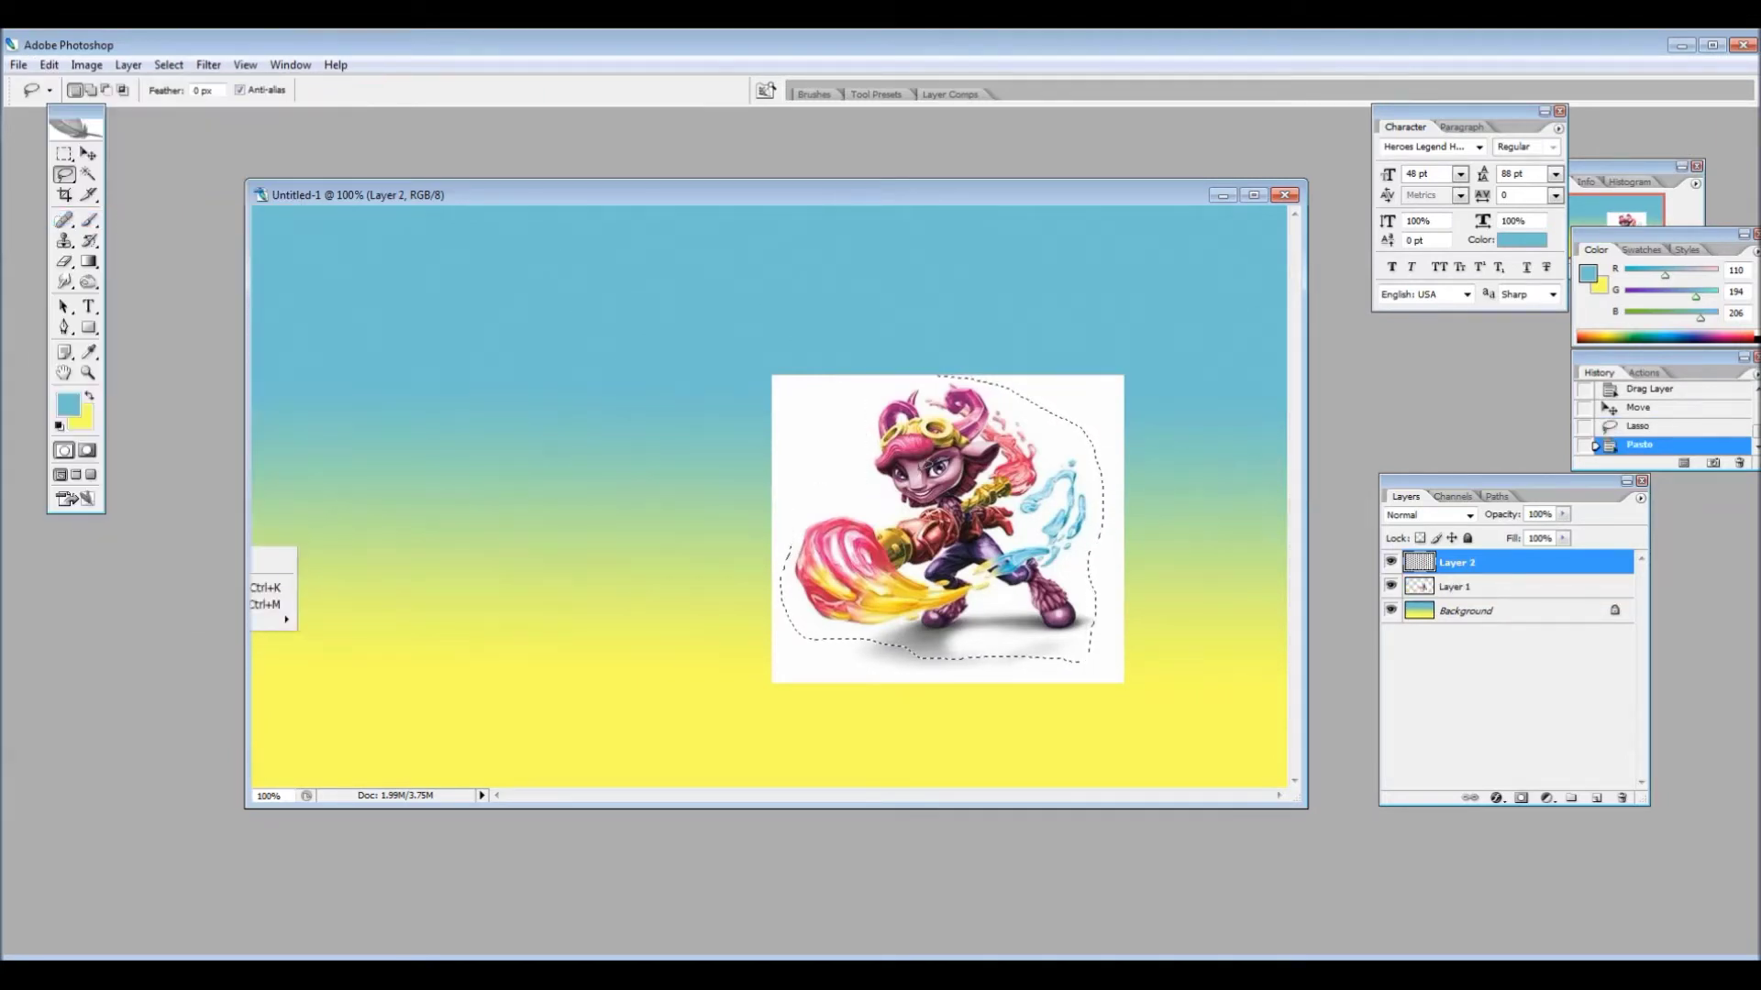
click(1389, 586)
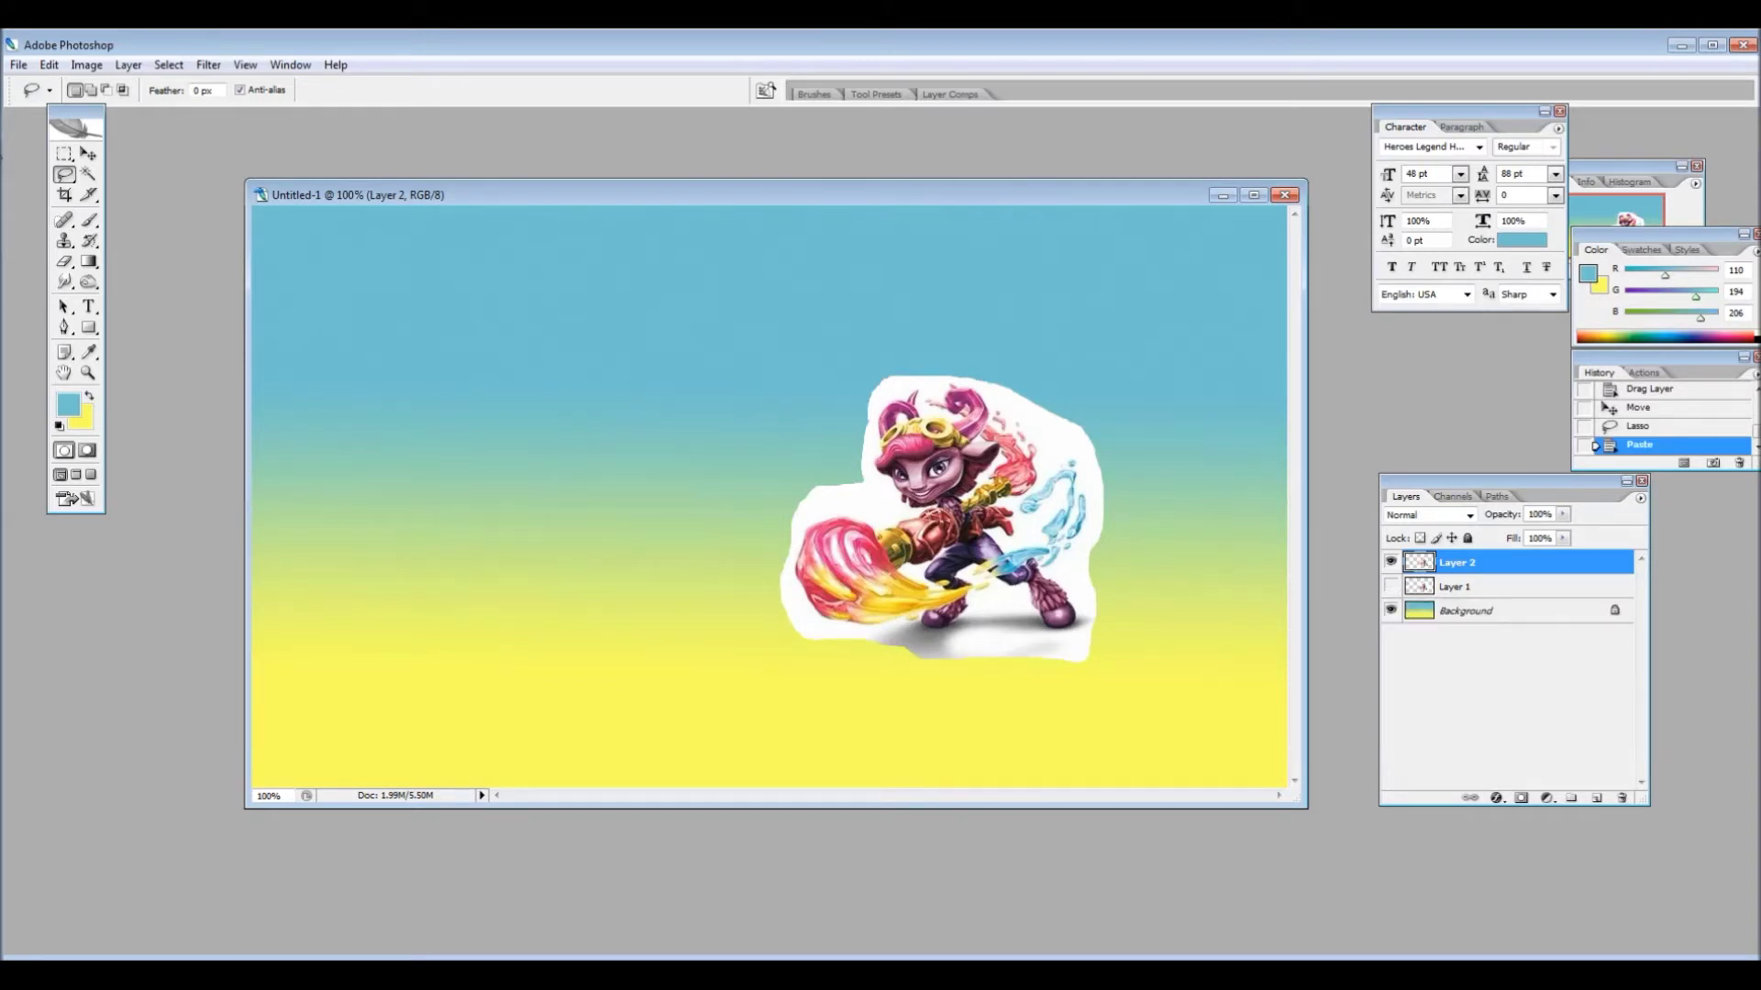
Step: Select the white backdrop and floor shadow around the character with the Magic Wand, delete them, and deselect
click(88, 173)
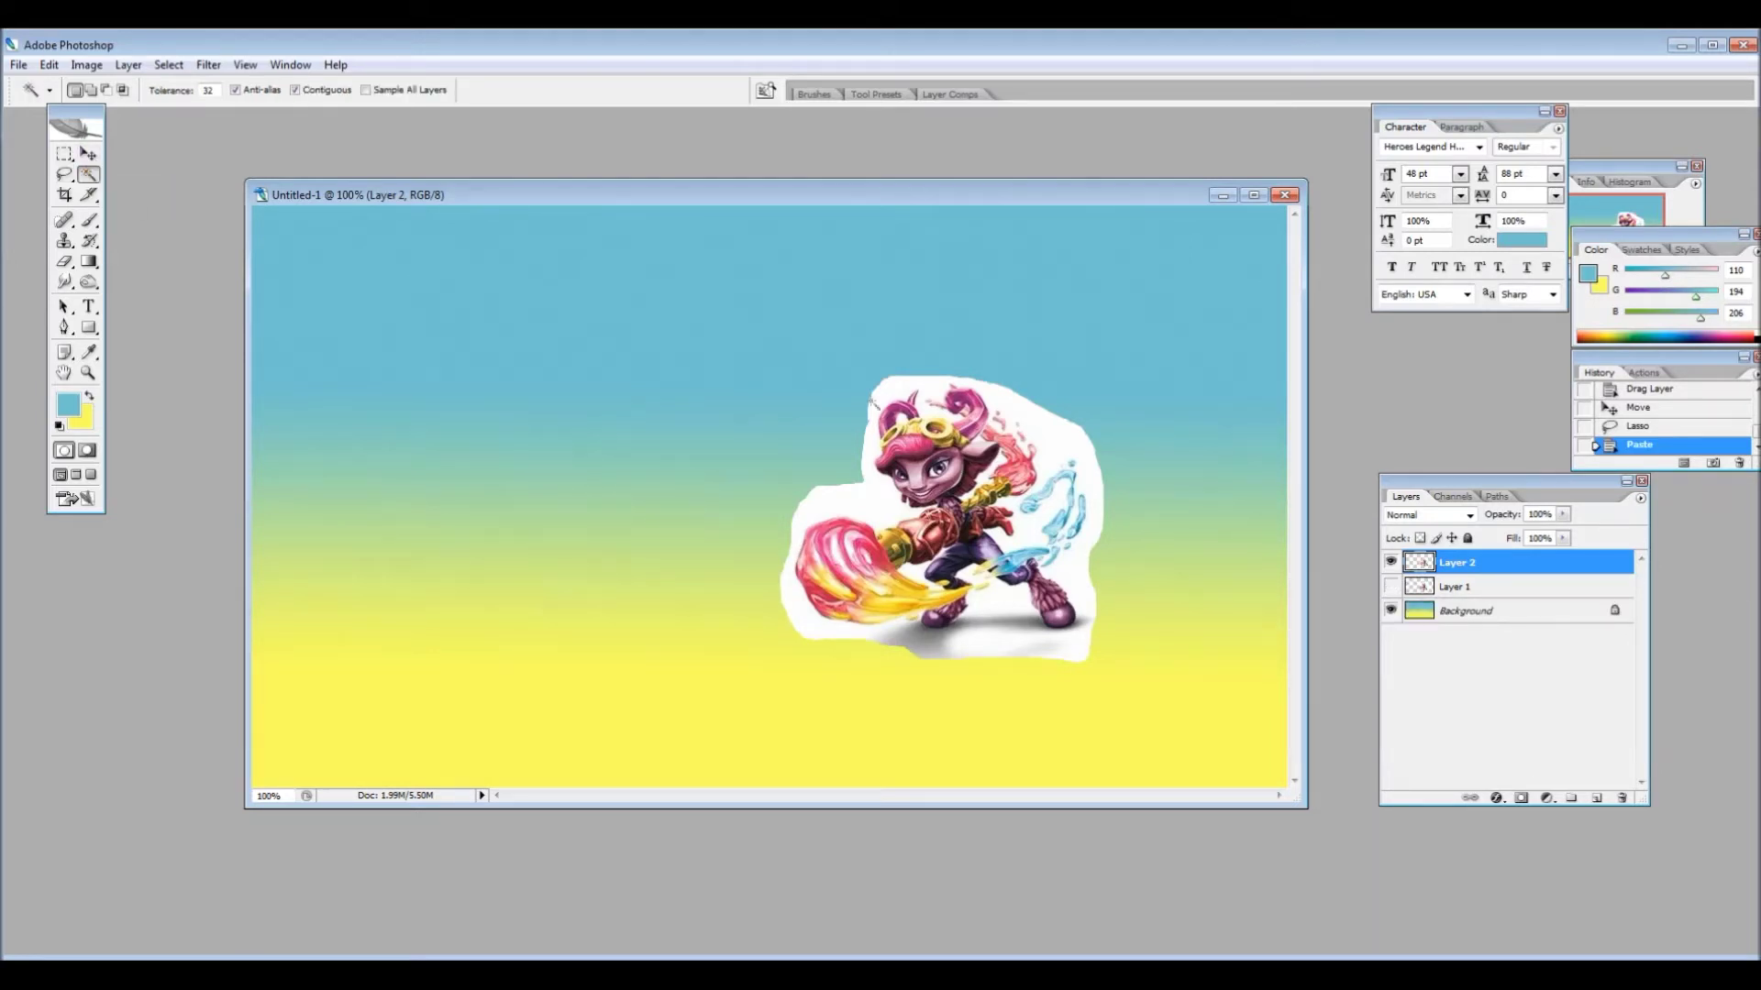
click(898, 391)
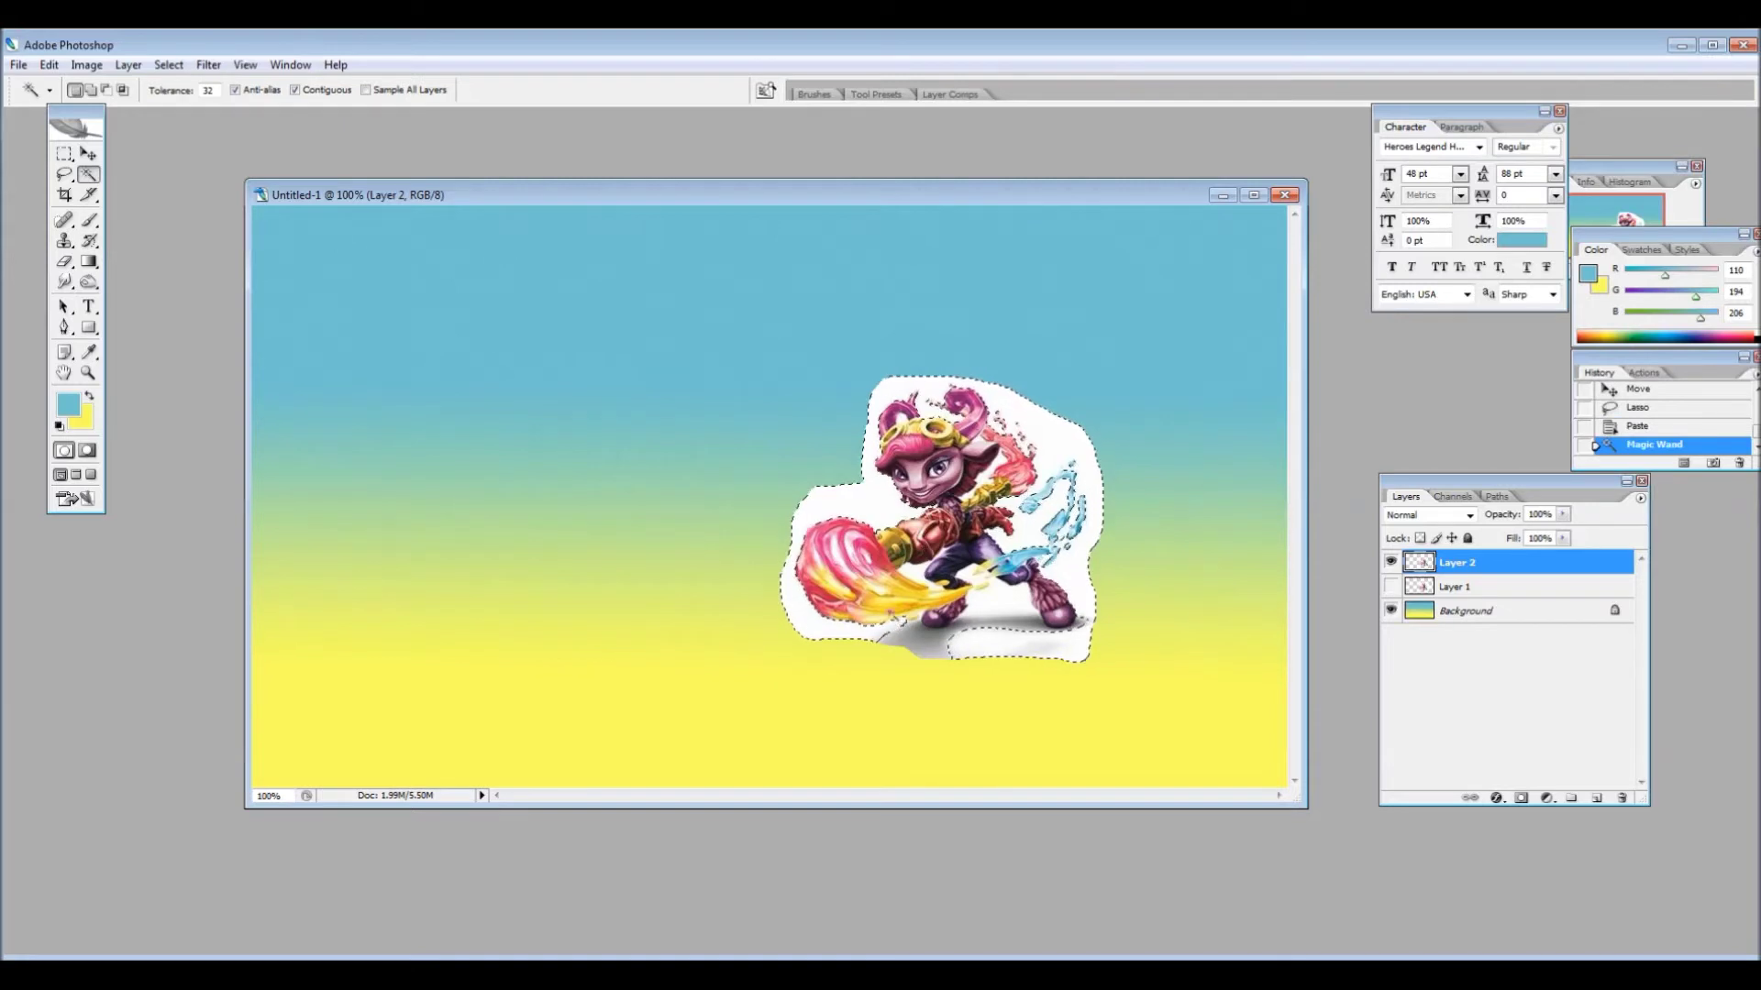
shift+click(931, 647)
shift+click(958, 633)
shift+click(984, 607)
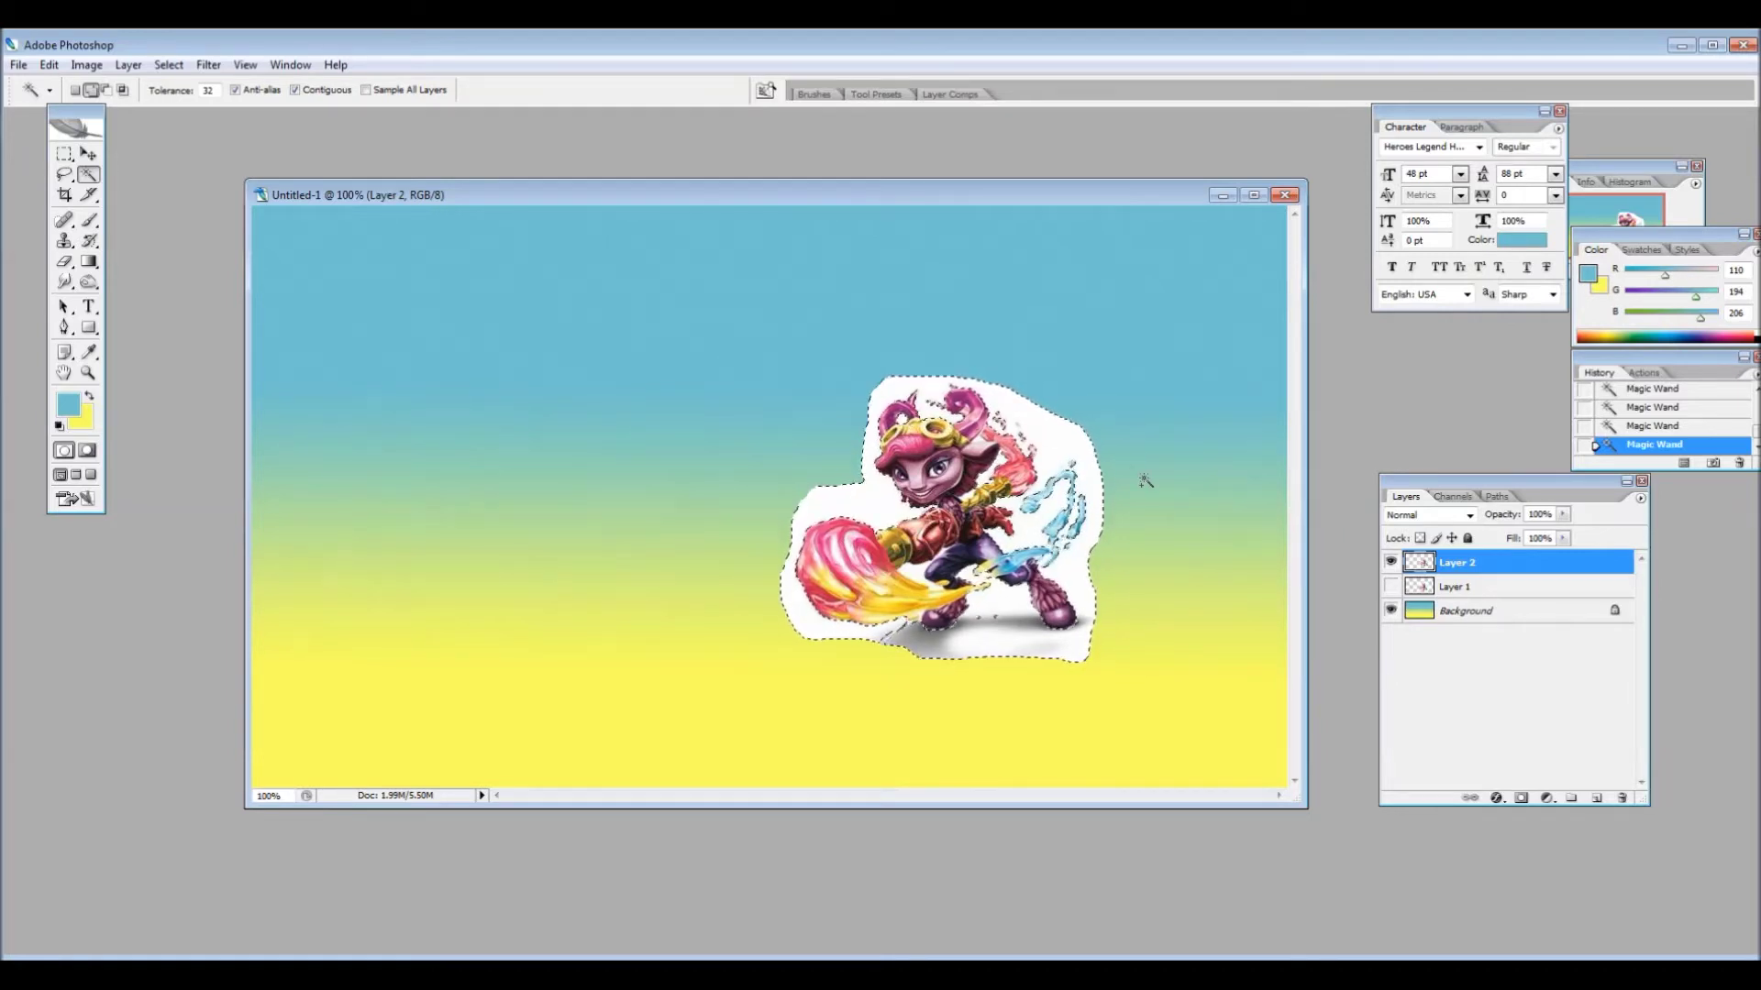
key(shift)
key(Delete)
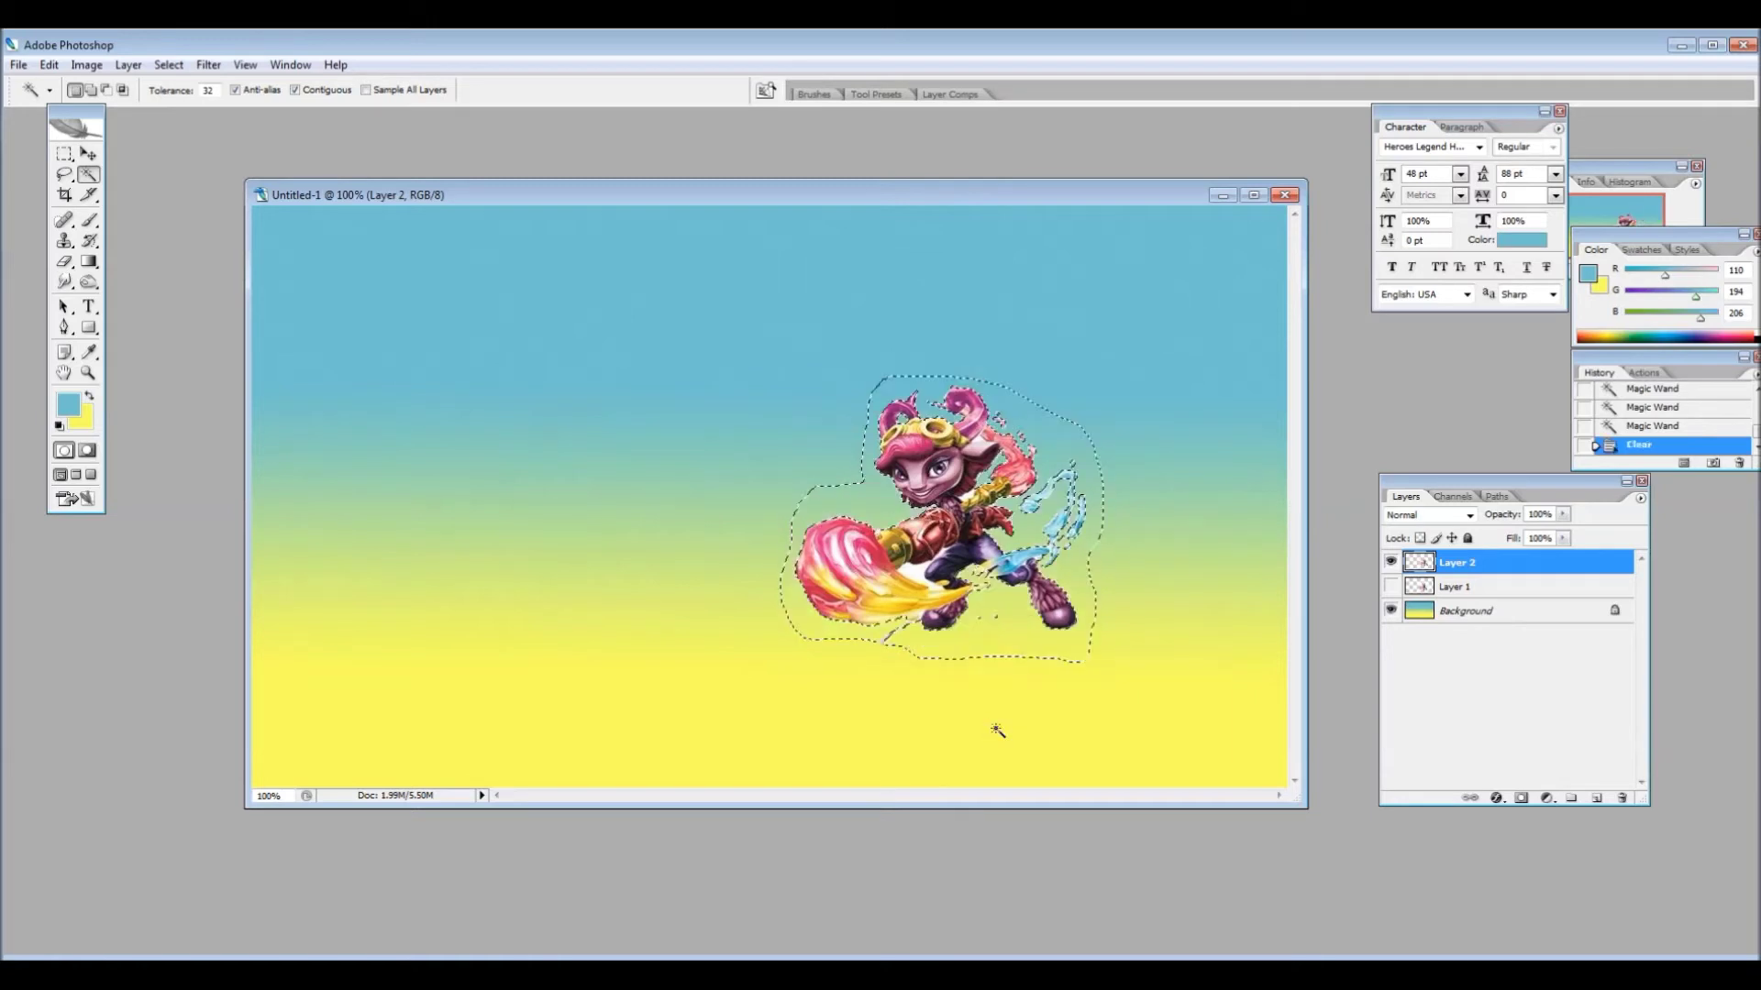
key(ctrl+d)
Step: Delete the enclosed white patches beside the weapon and body with the Magic Wand, and erase the leftover shadow traces around the feet
click(889, 649)
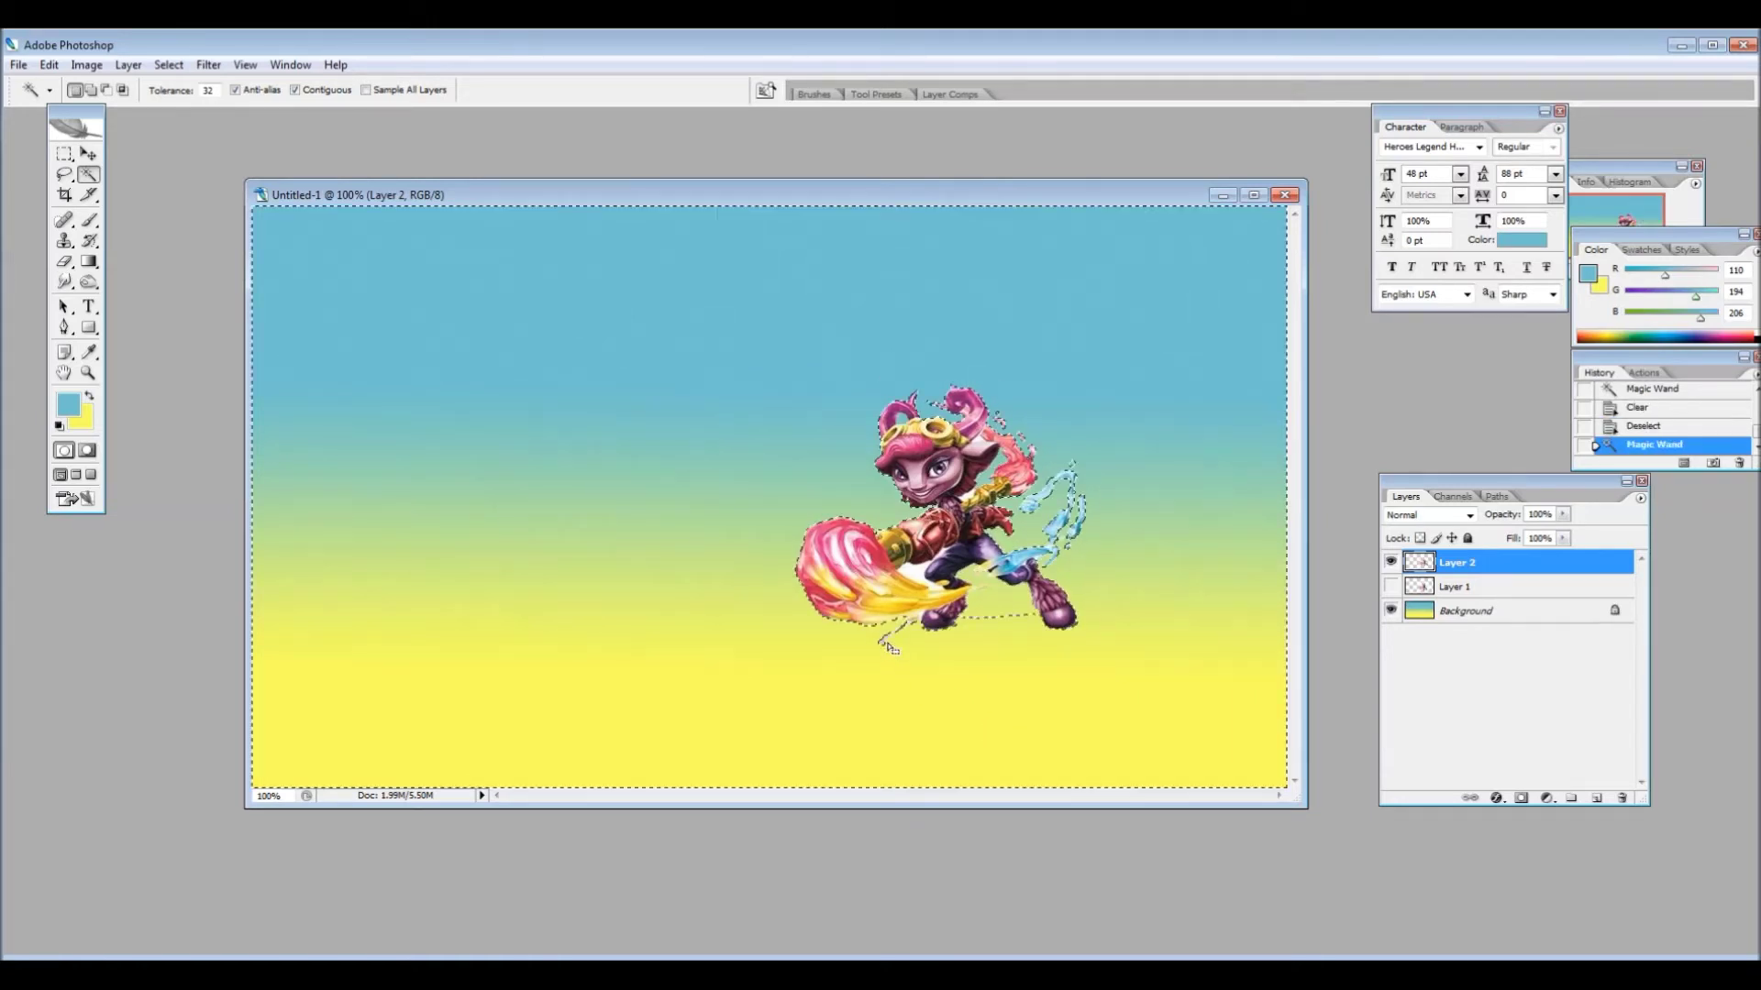
click(916, 574)
key(Delete)
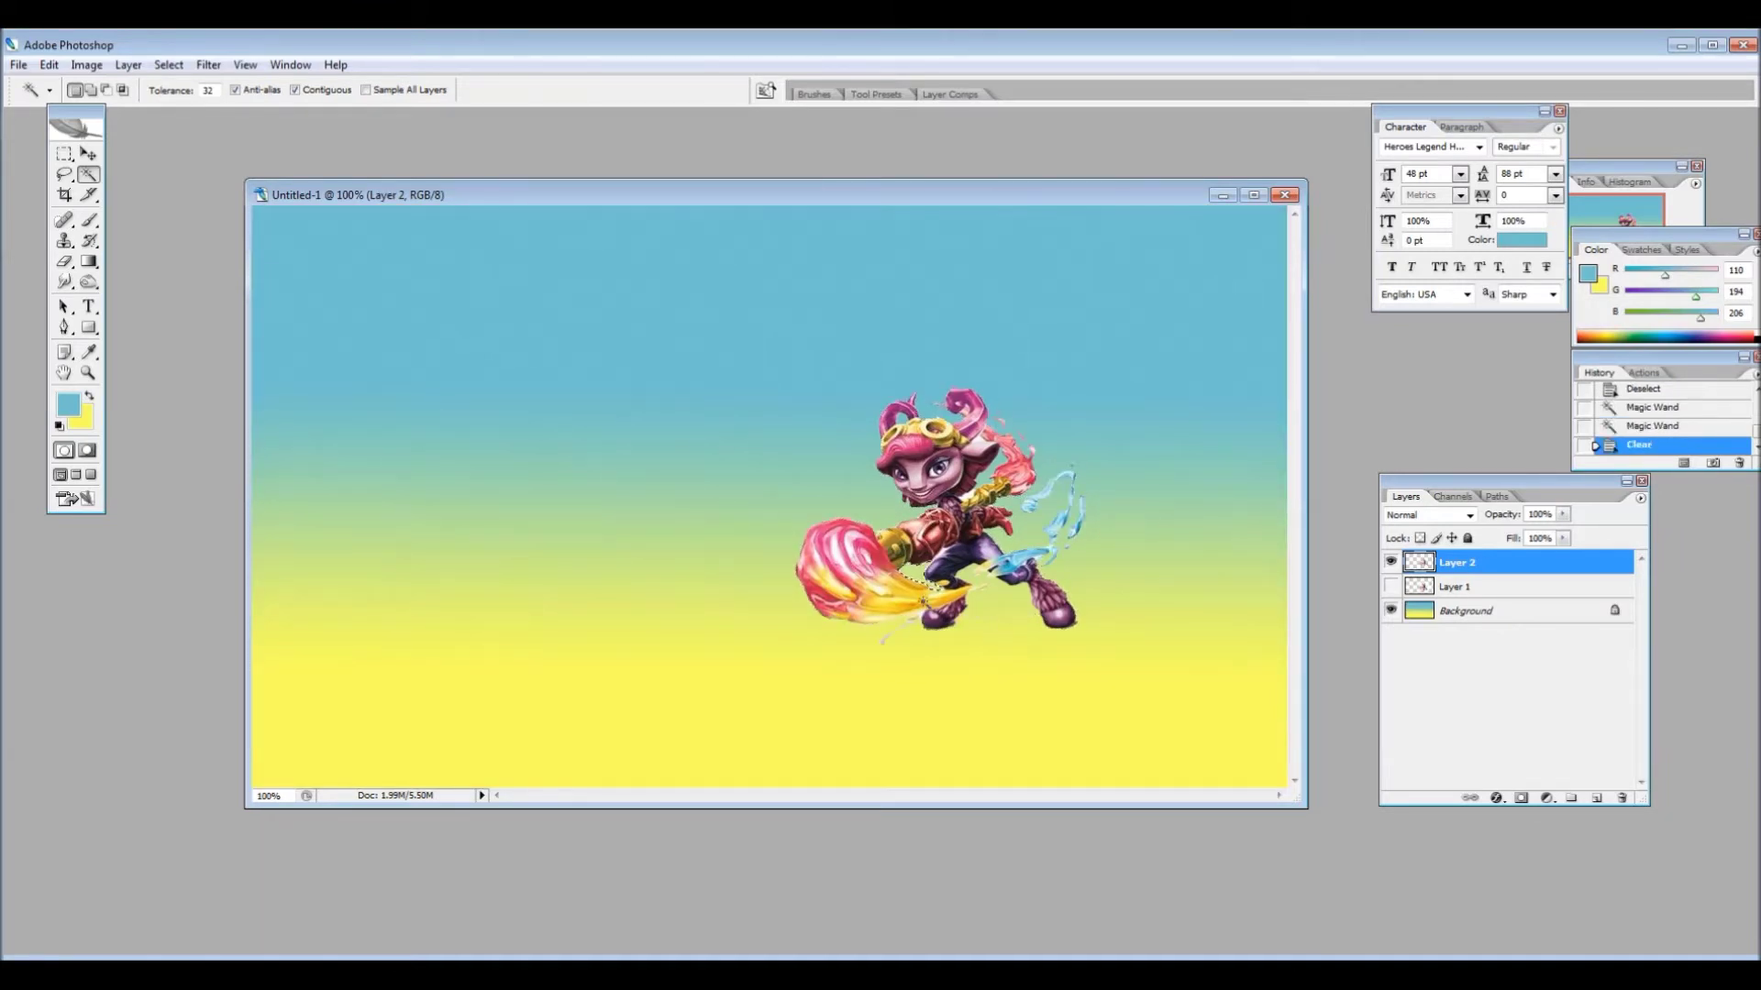
click(970, 505)
click(965, 498)
key(Delete)
click(168, 65)
click(183, 104)
click(64, 260)
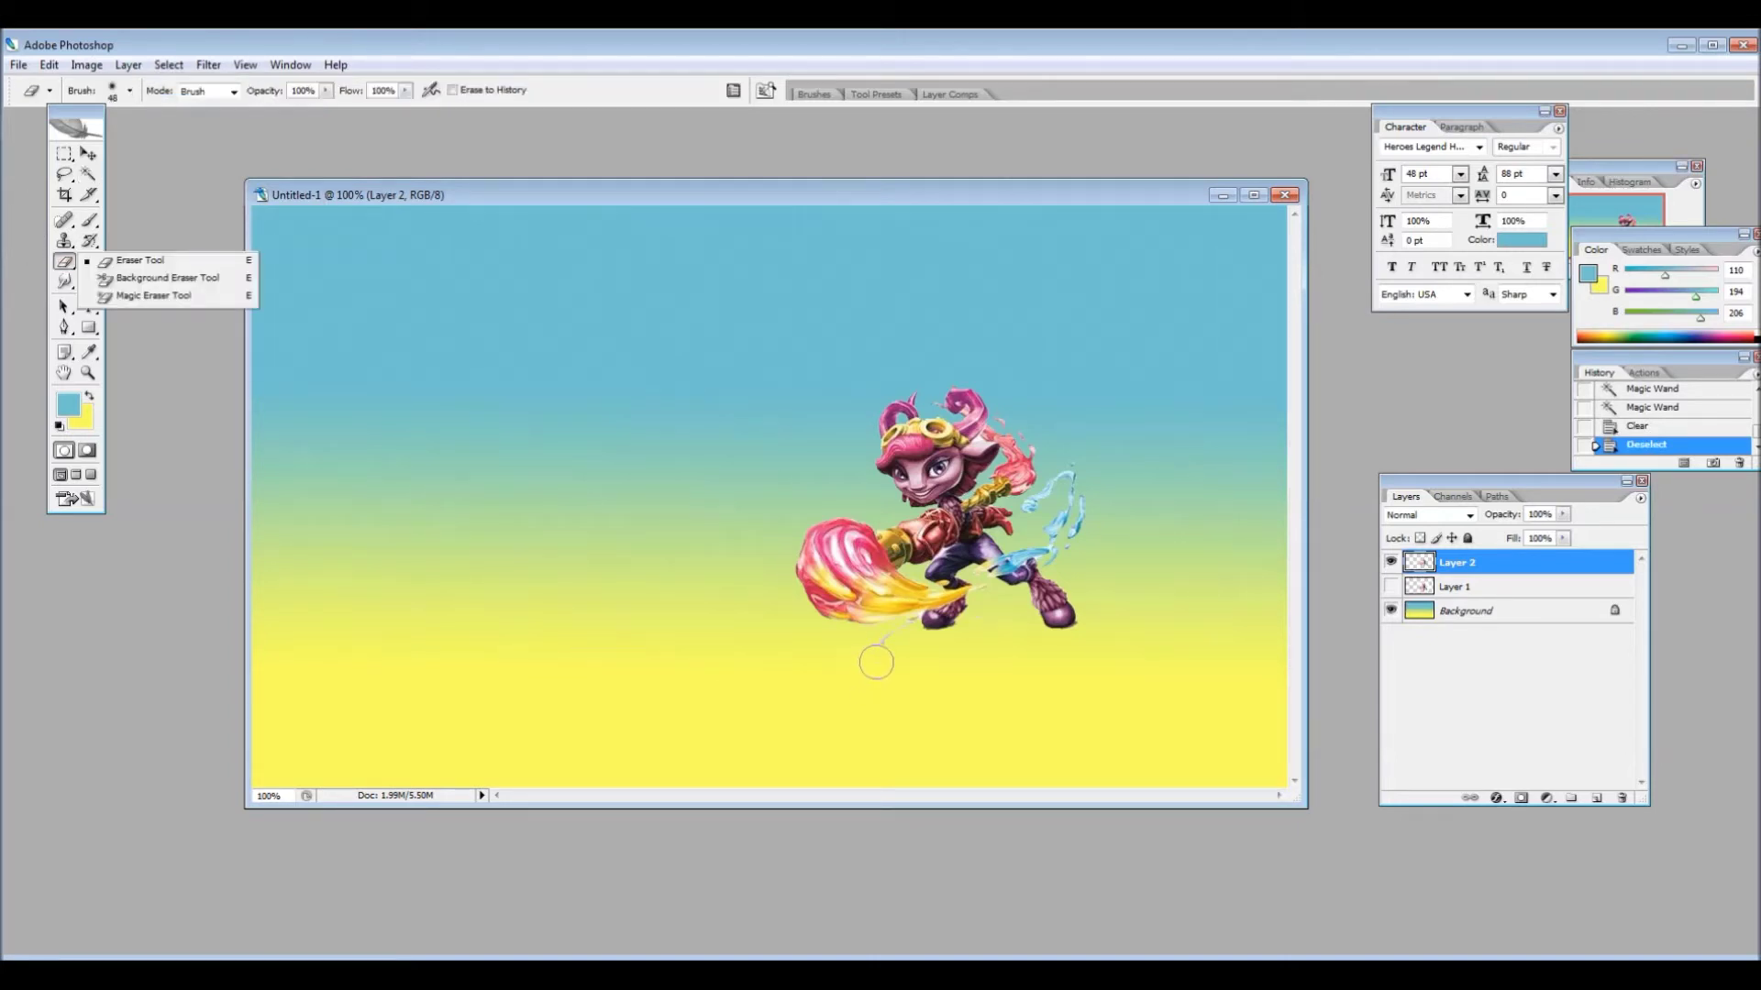
mouse_move(893, 643)
mouse_down()
mouse_move(1086, 642)
mouse_move(1102, 612)
mouse_up()
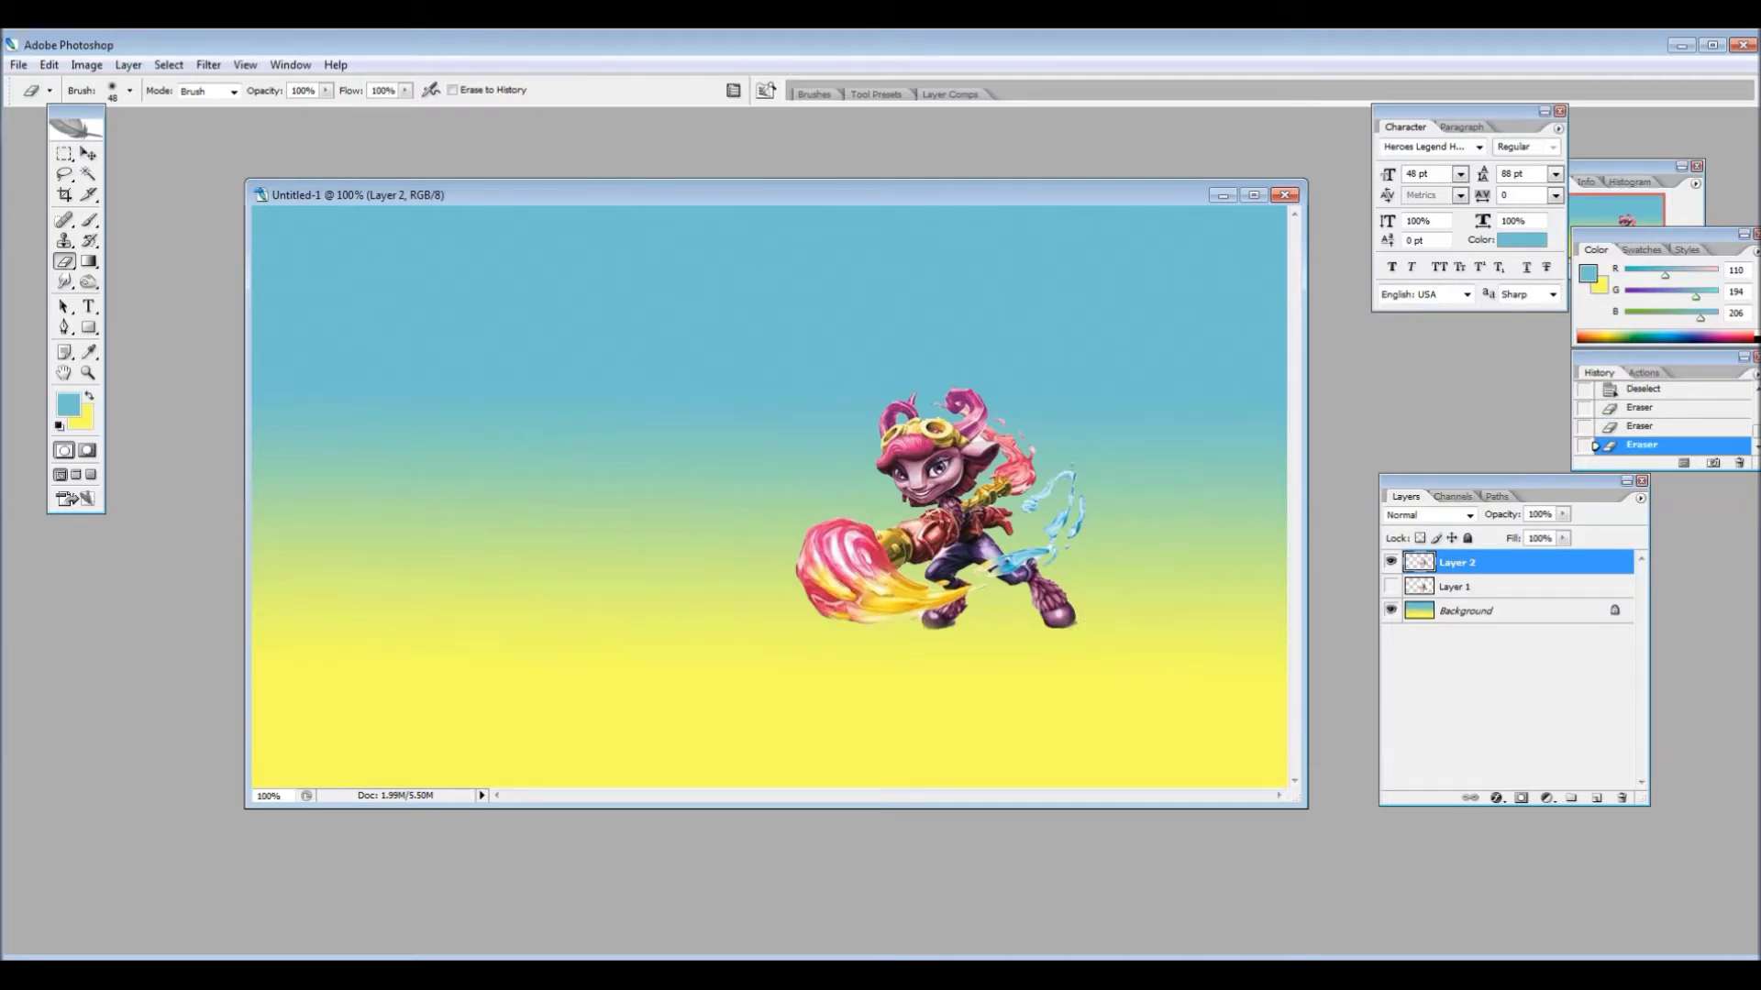
Step: Enlarge the character proportionally with Free Transform and shift it toward the canvas's right edge
click(48, 64)
mouse_move(89, 378)
click(367, 401)
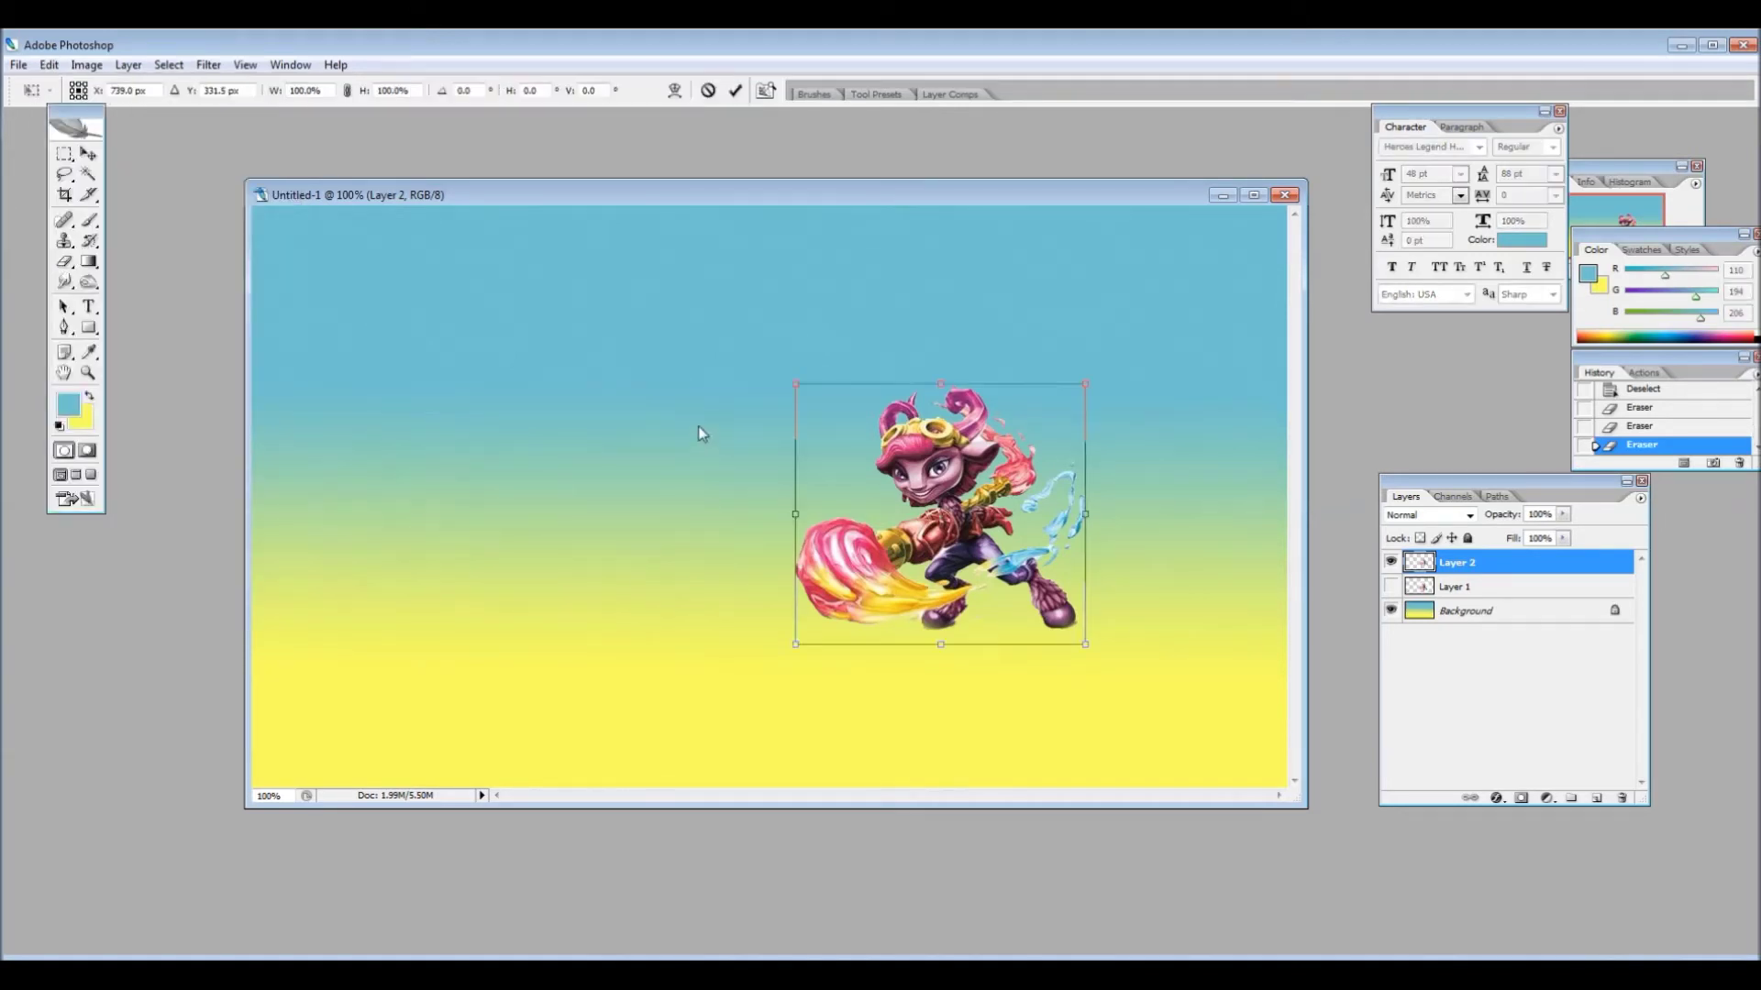
drag(792, 382, 696, 294)
drag(812, 465, 929, 511)
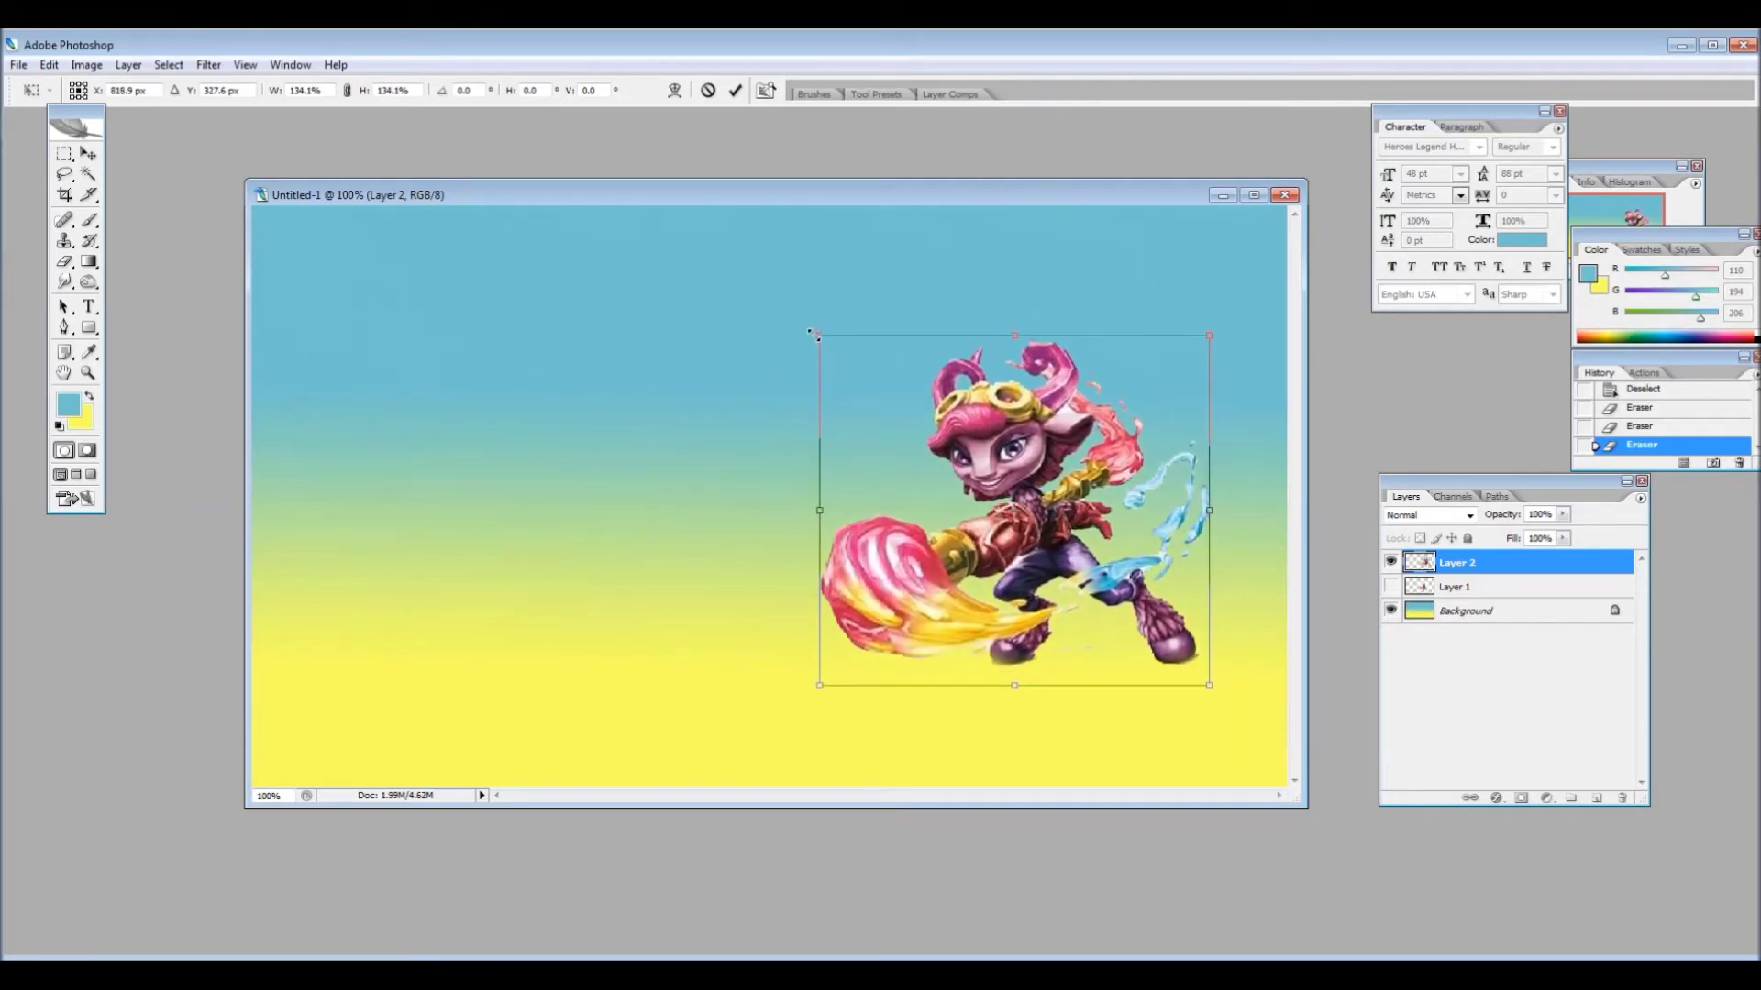
drag(817, 335, 791, 310)
key(Return)
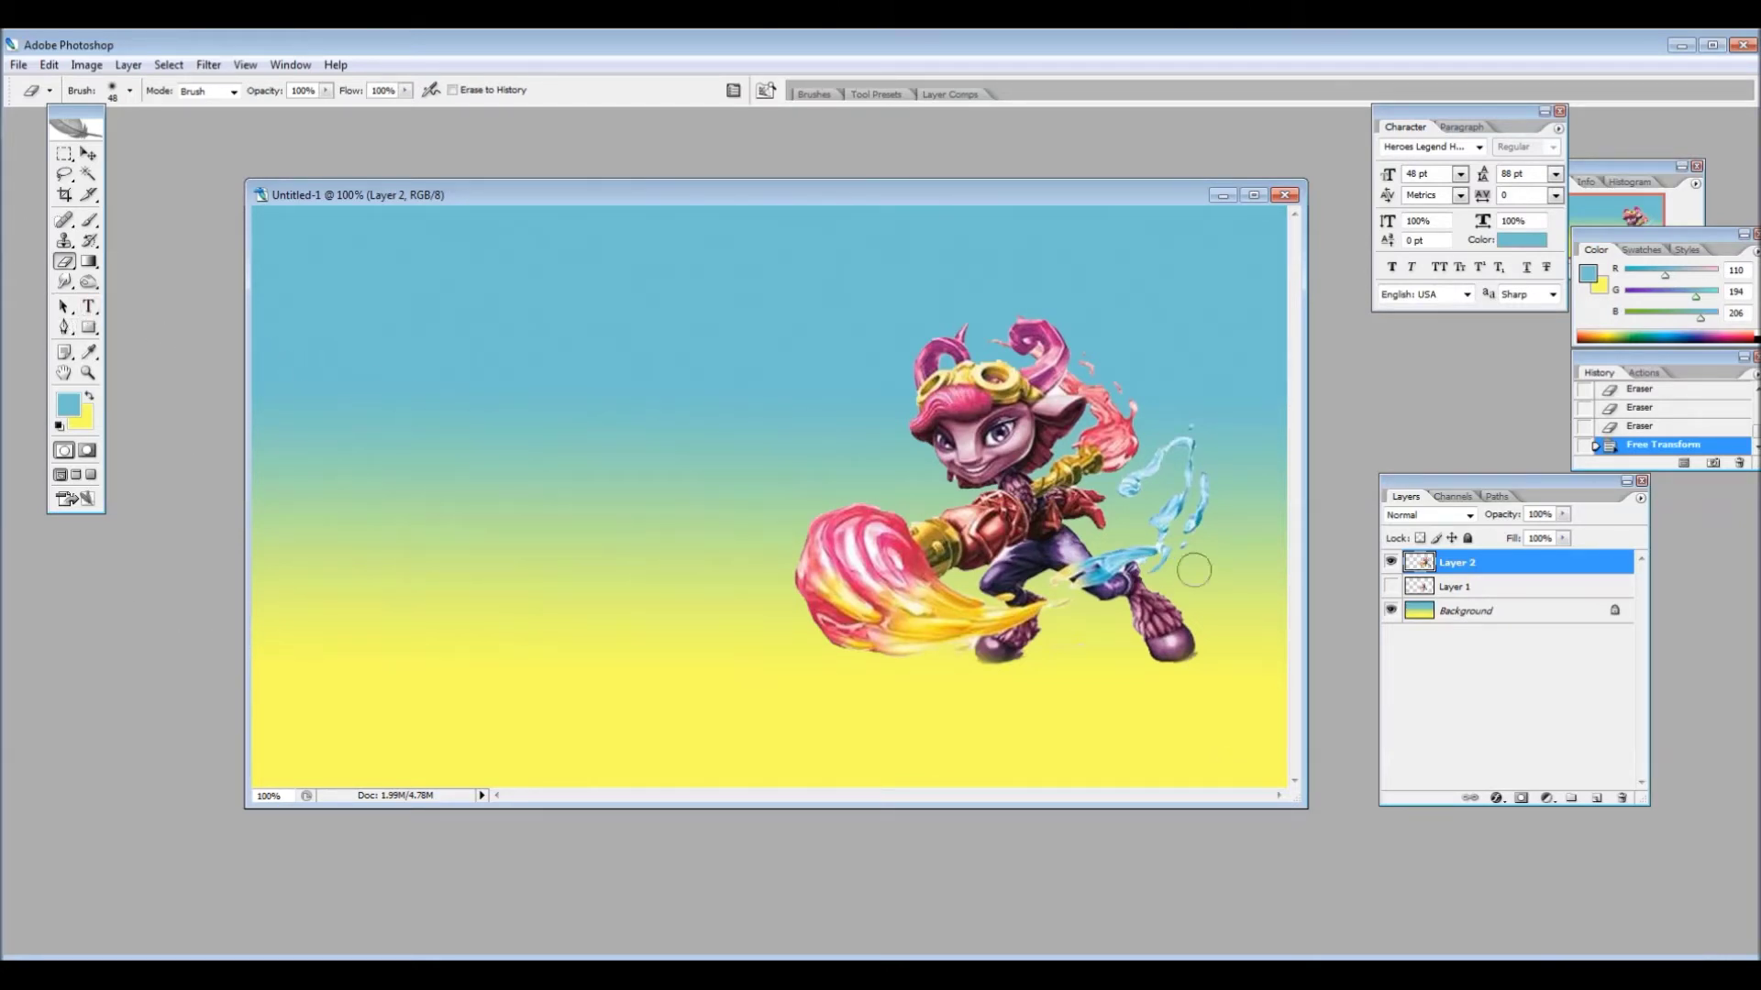
Step: Add the horizontal text THUMBNAILS at 48 pt in the upper half of the canvas, starting left of the character
click(91, 302)
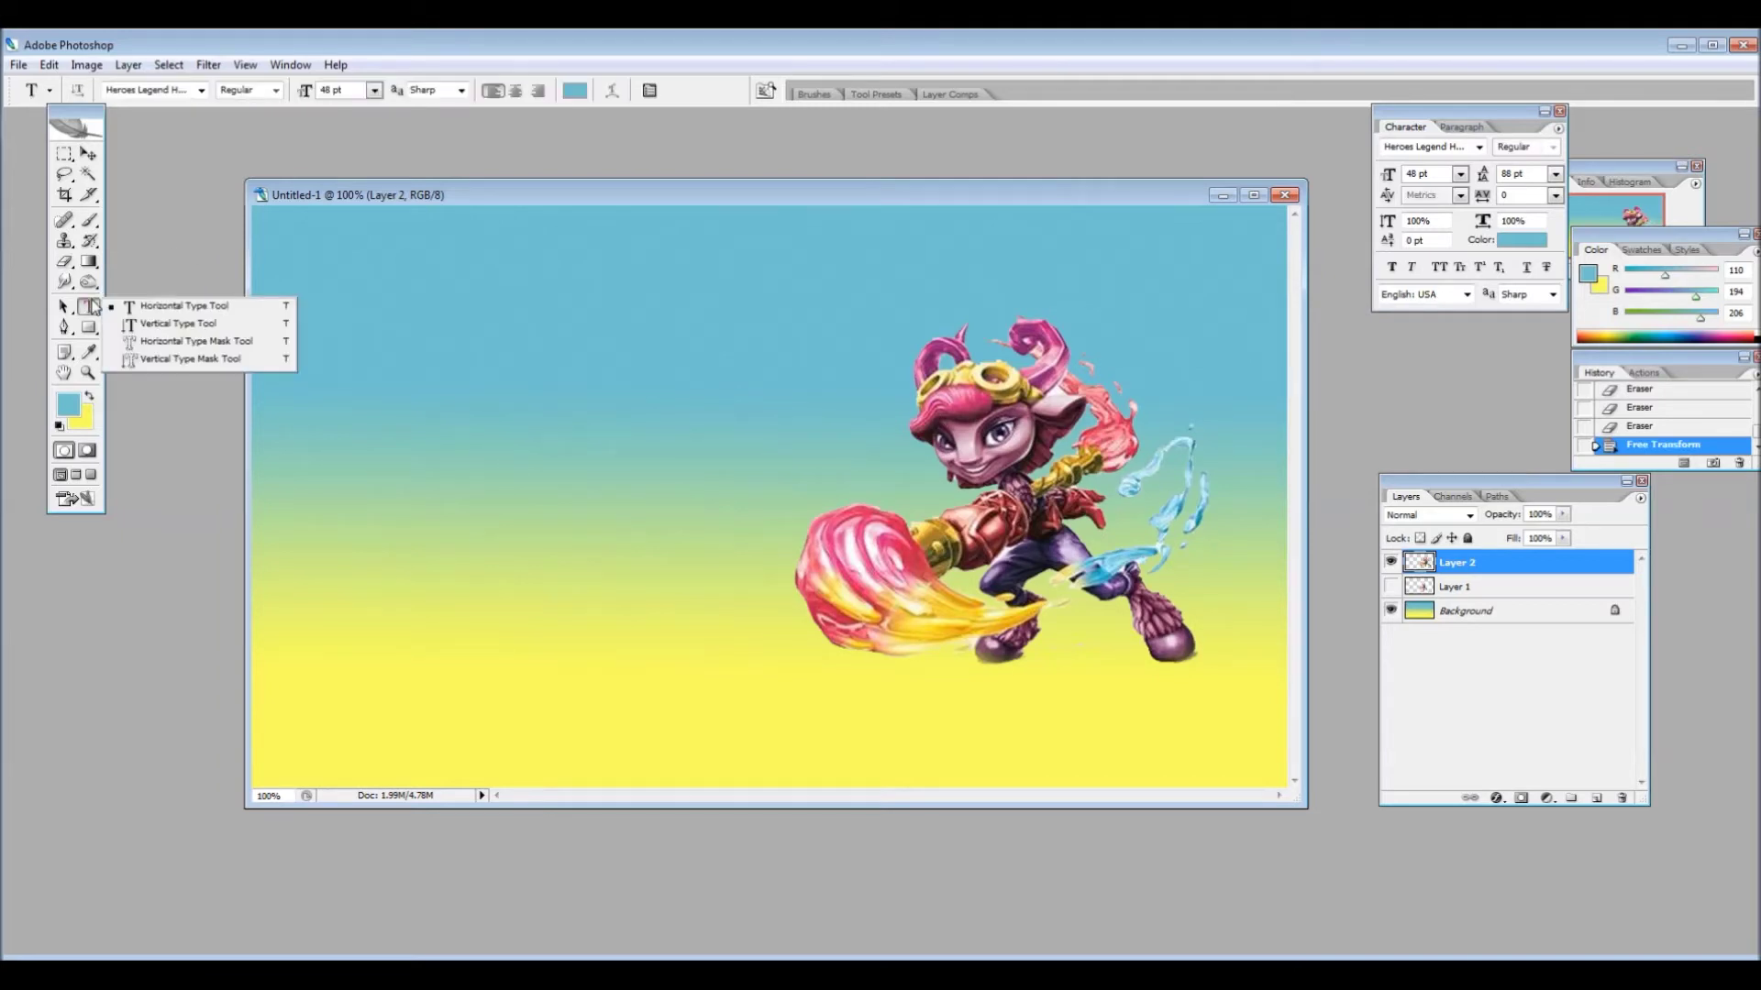
click(373, 423)
click(374, 430)
text(skylanders)
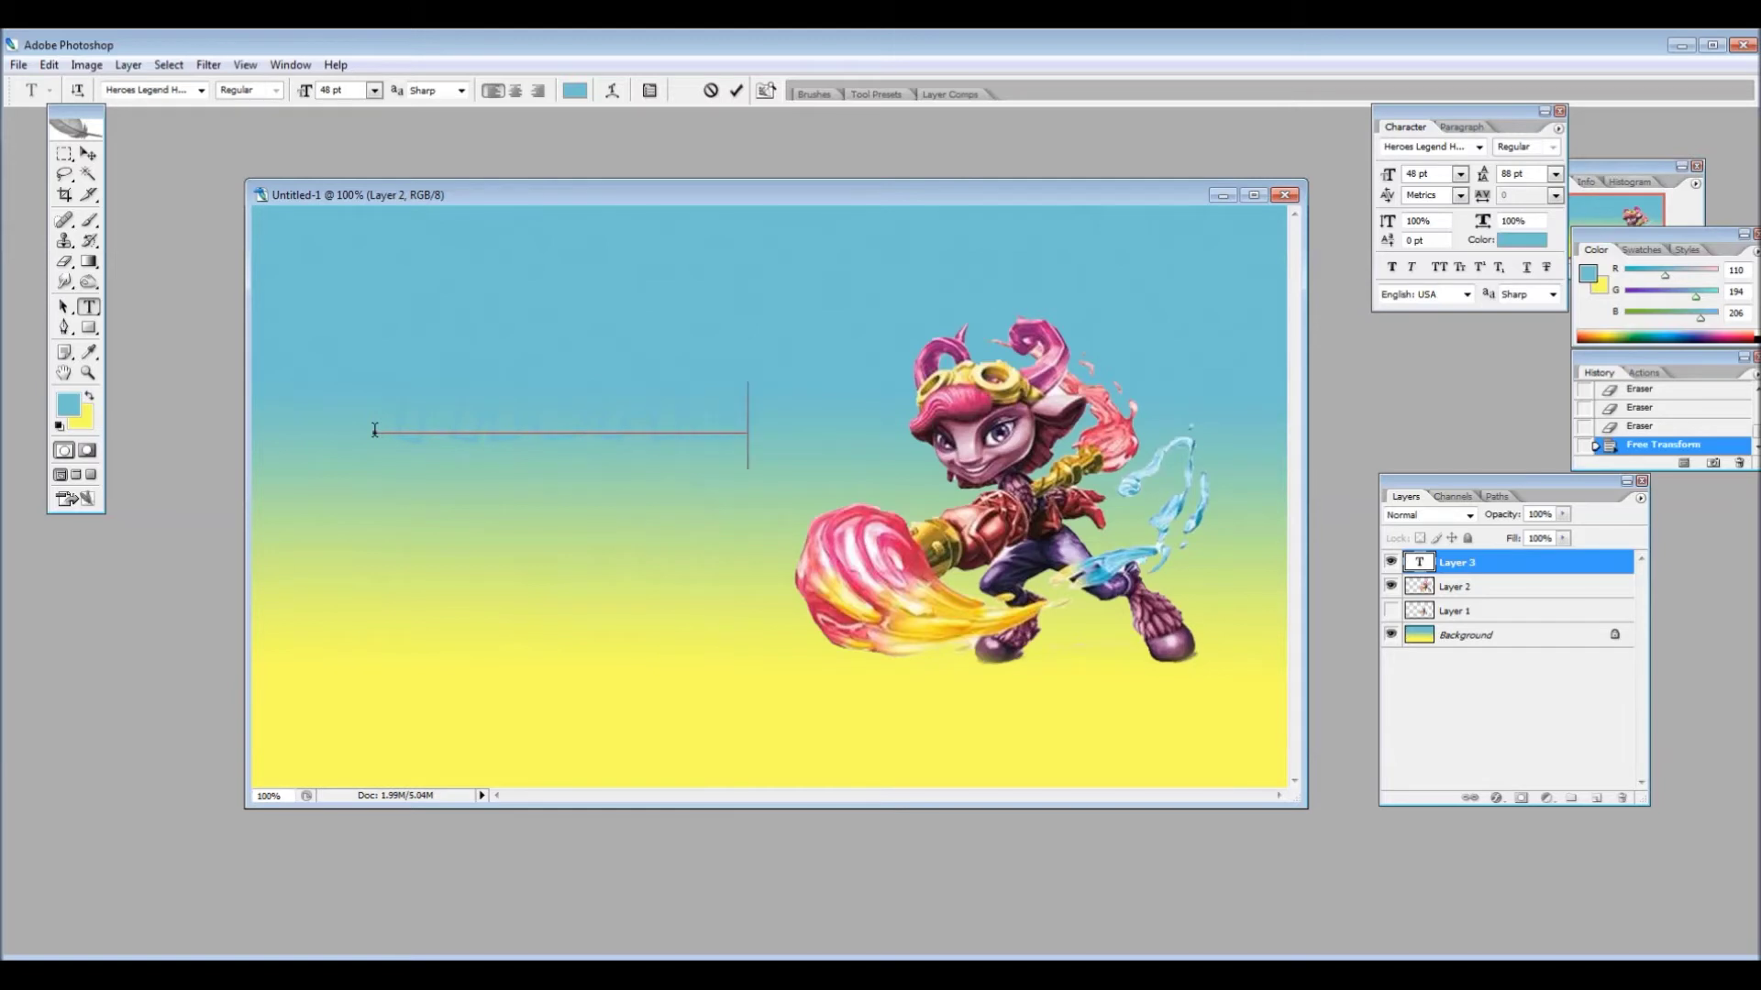
text( Giants)
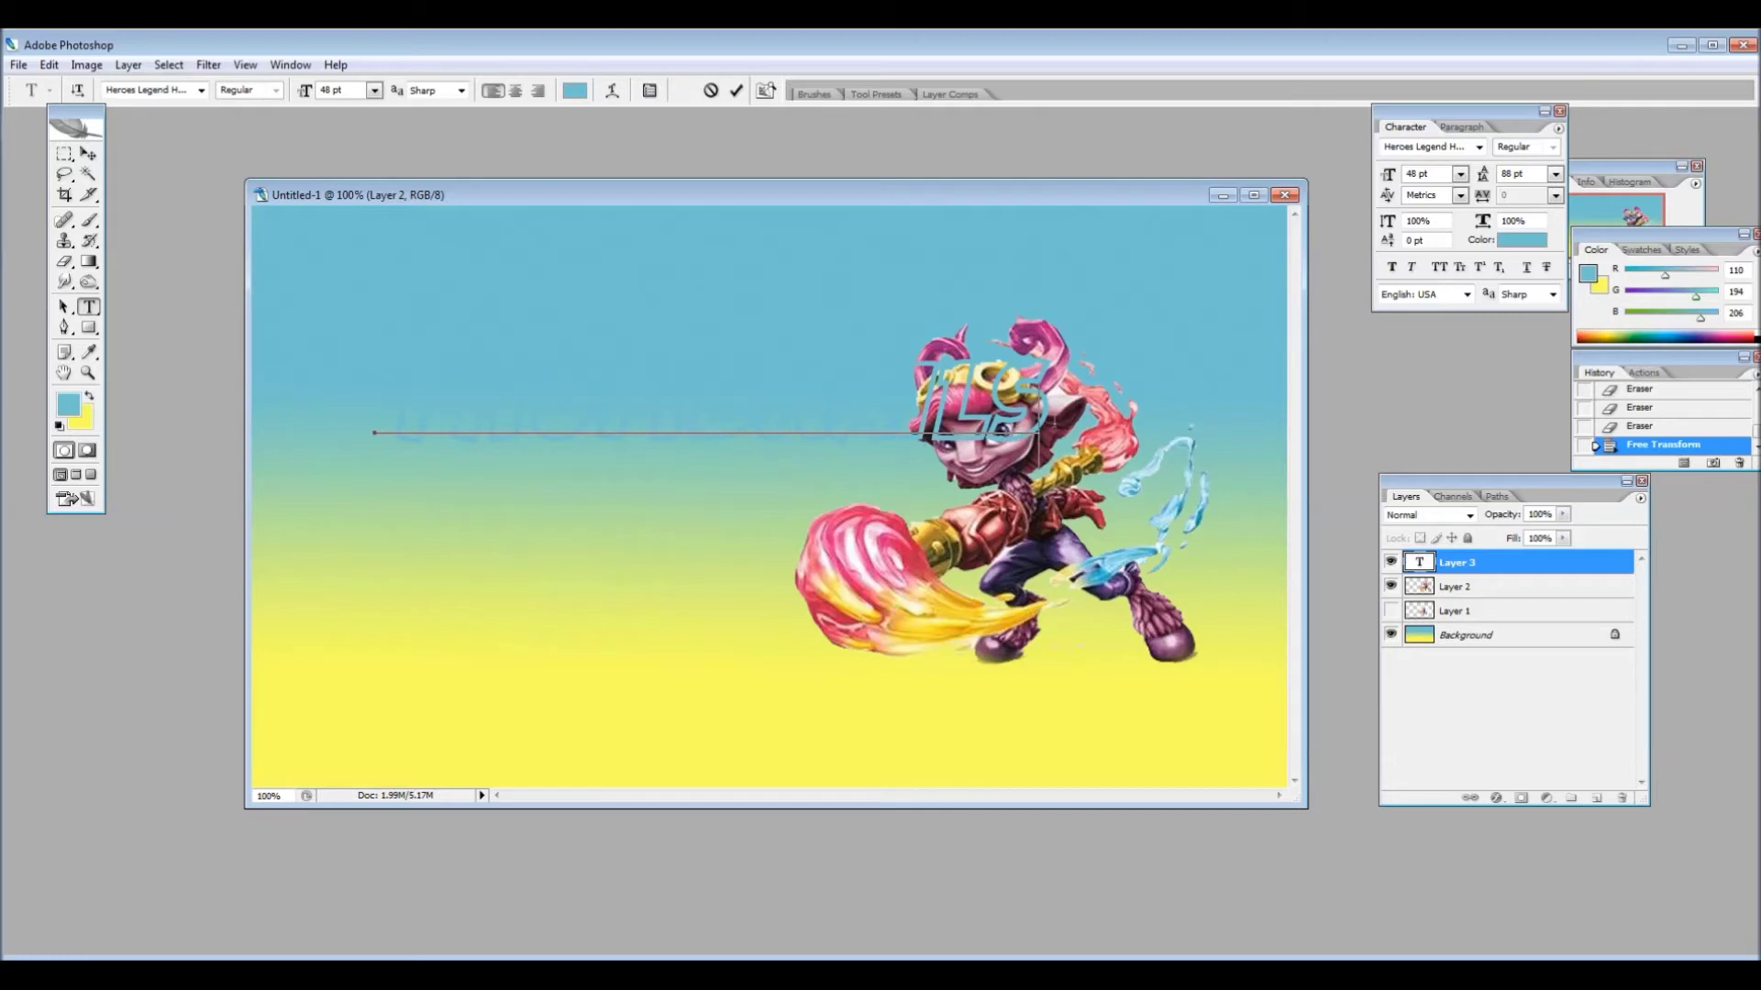
Step: Recolor all of the THUMBNAILS text dark purple (#2a103f), sampled from the character
key(ctrl+a)
key(ctrl+Return)
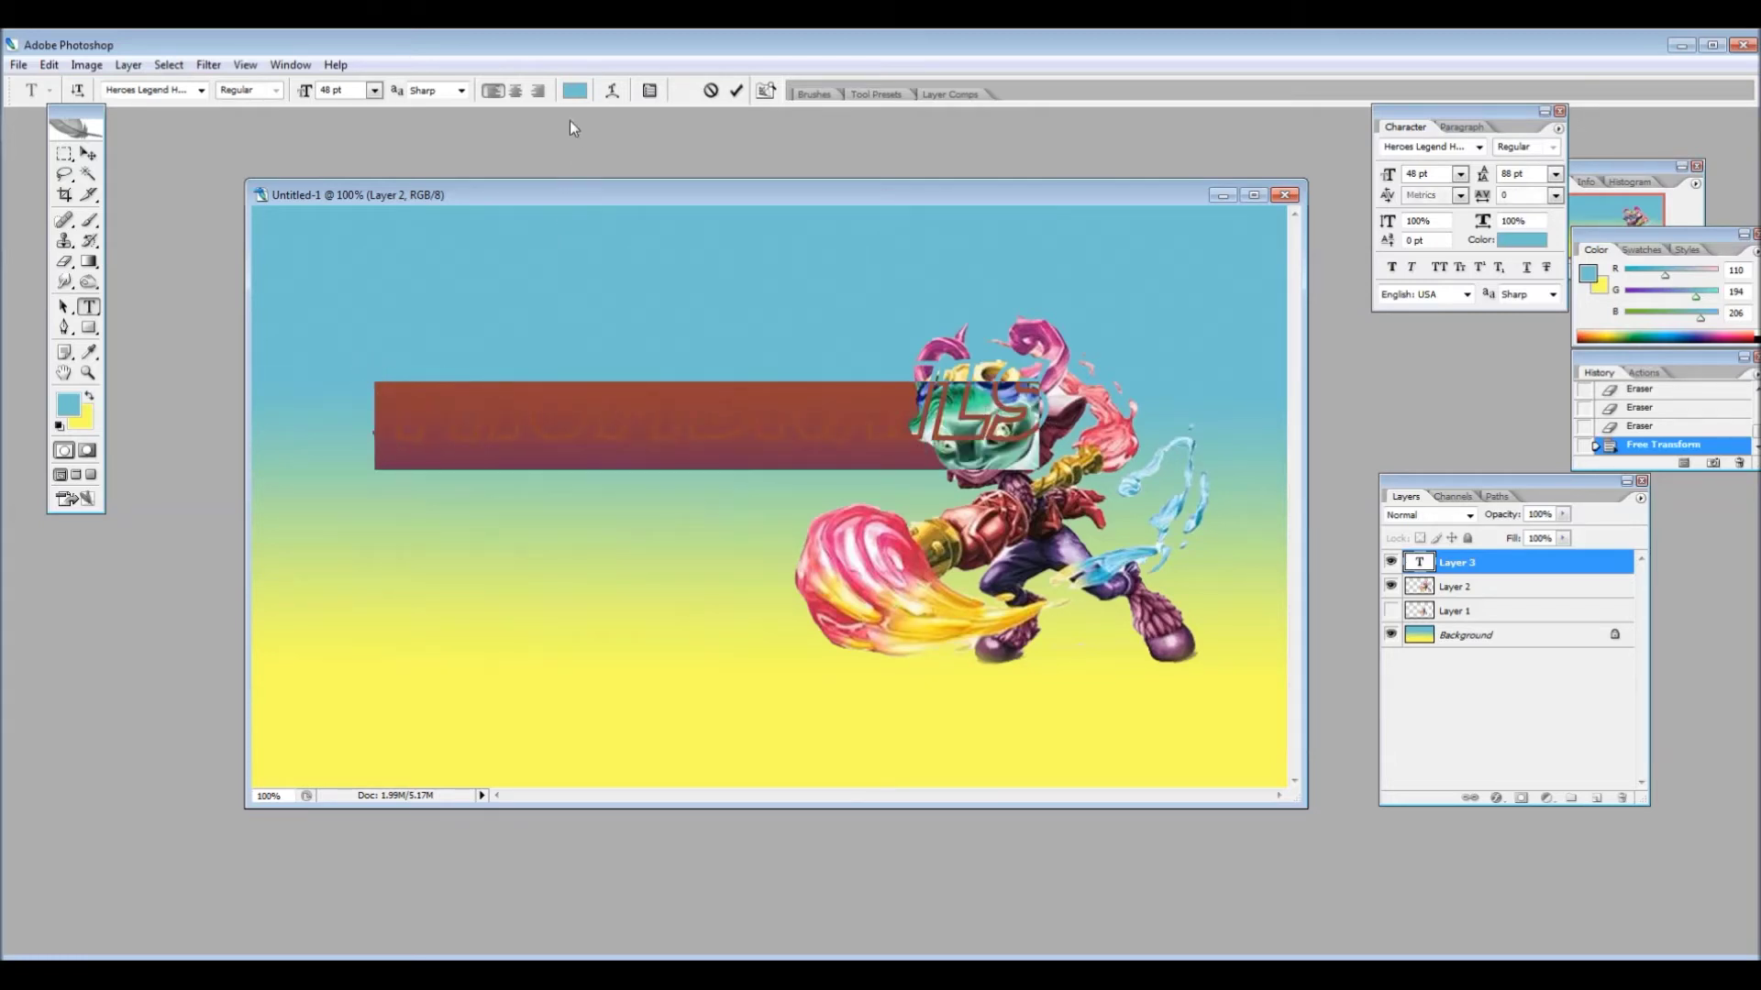
click(573, 93)
click(852, 573)
click(1000, 577)
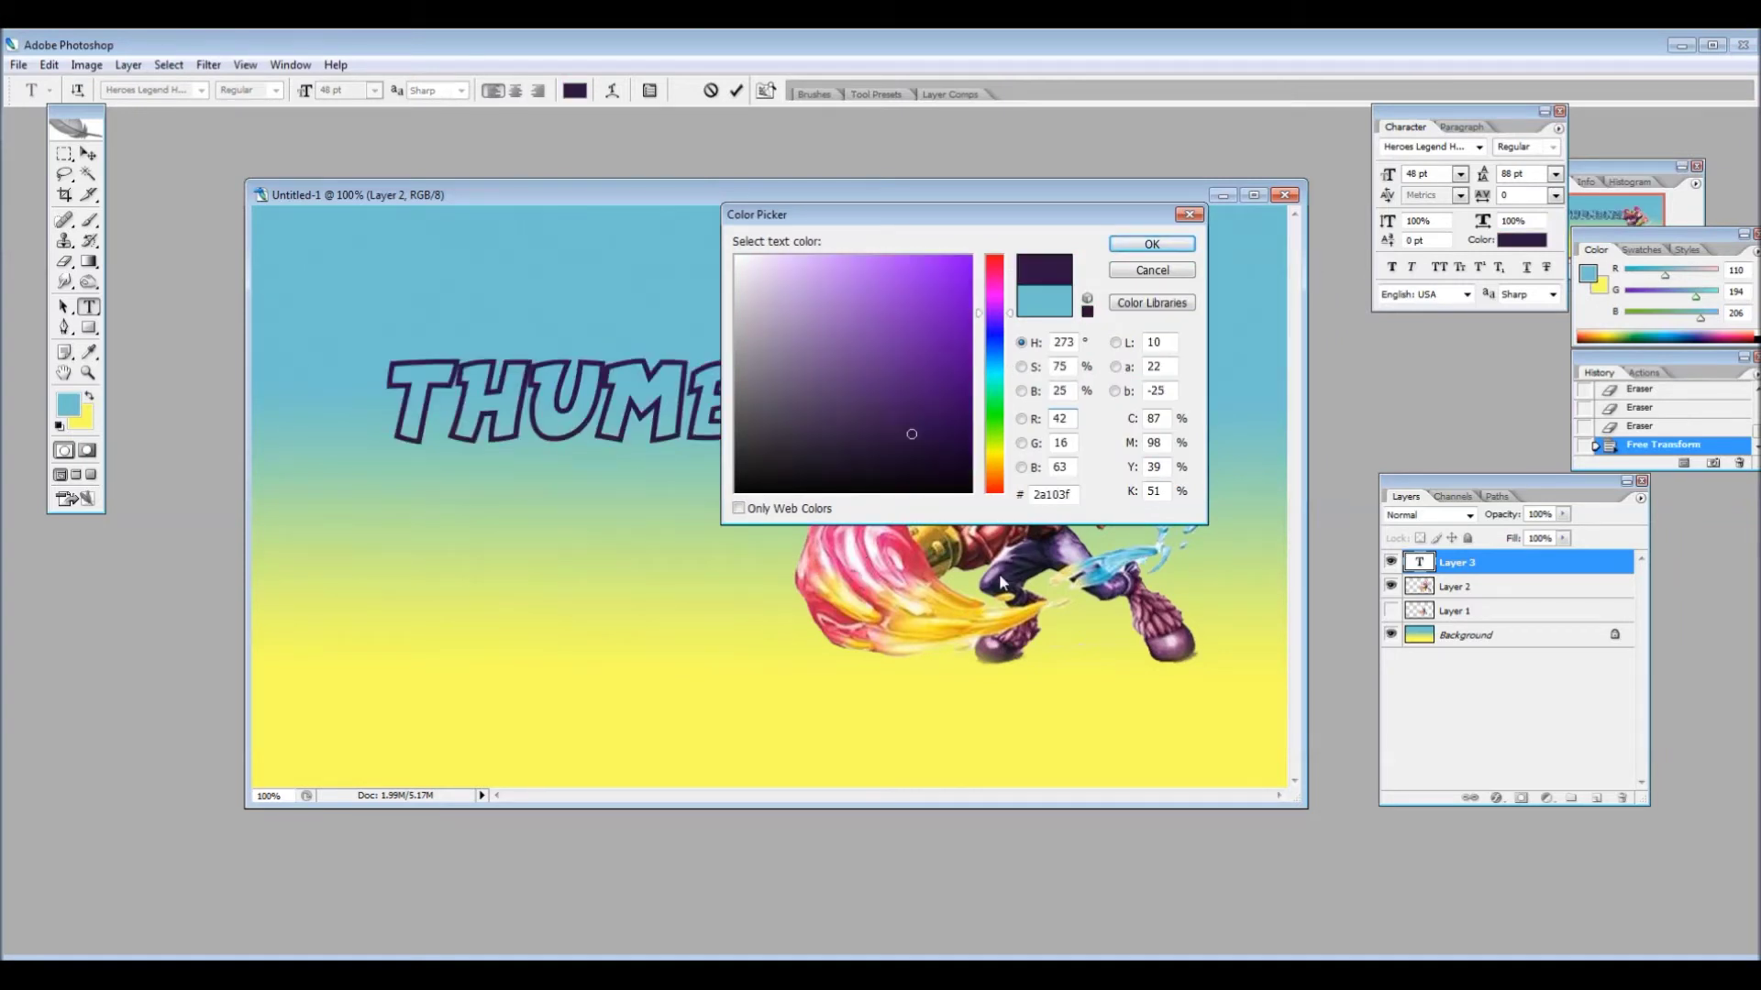
click(1137, 241)
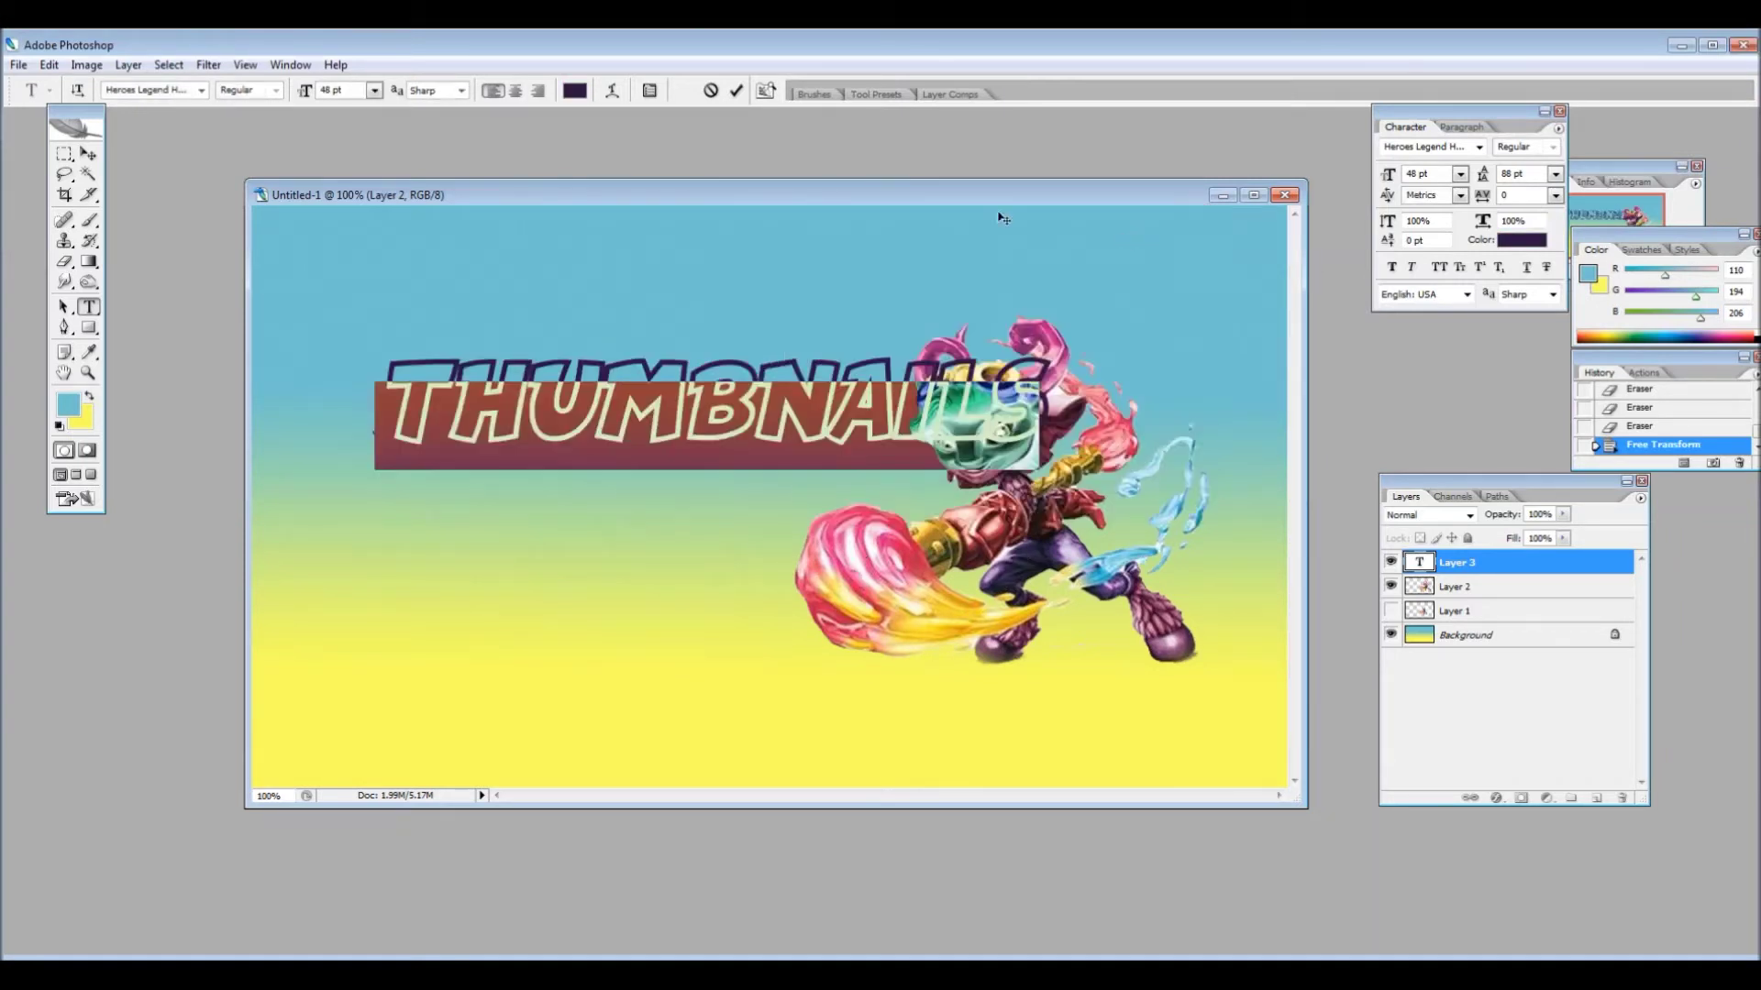
Step: Move the THUMBNAILS text up and left to the canvas's upper-left area, mostly clear of the character
click(89, 154)
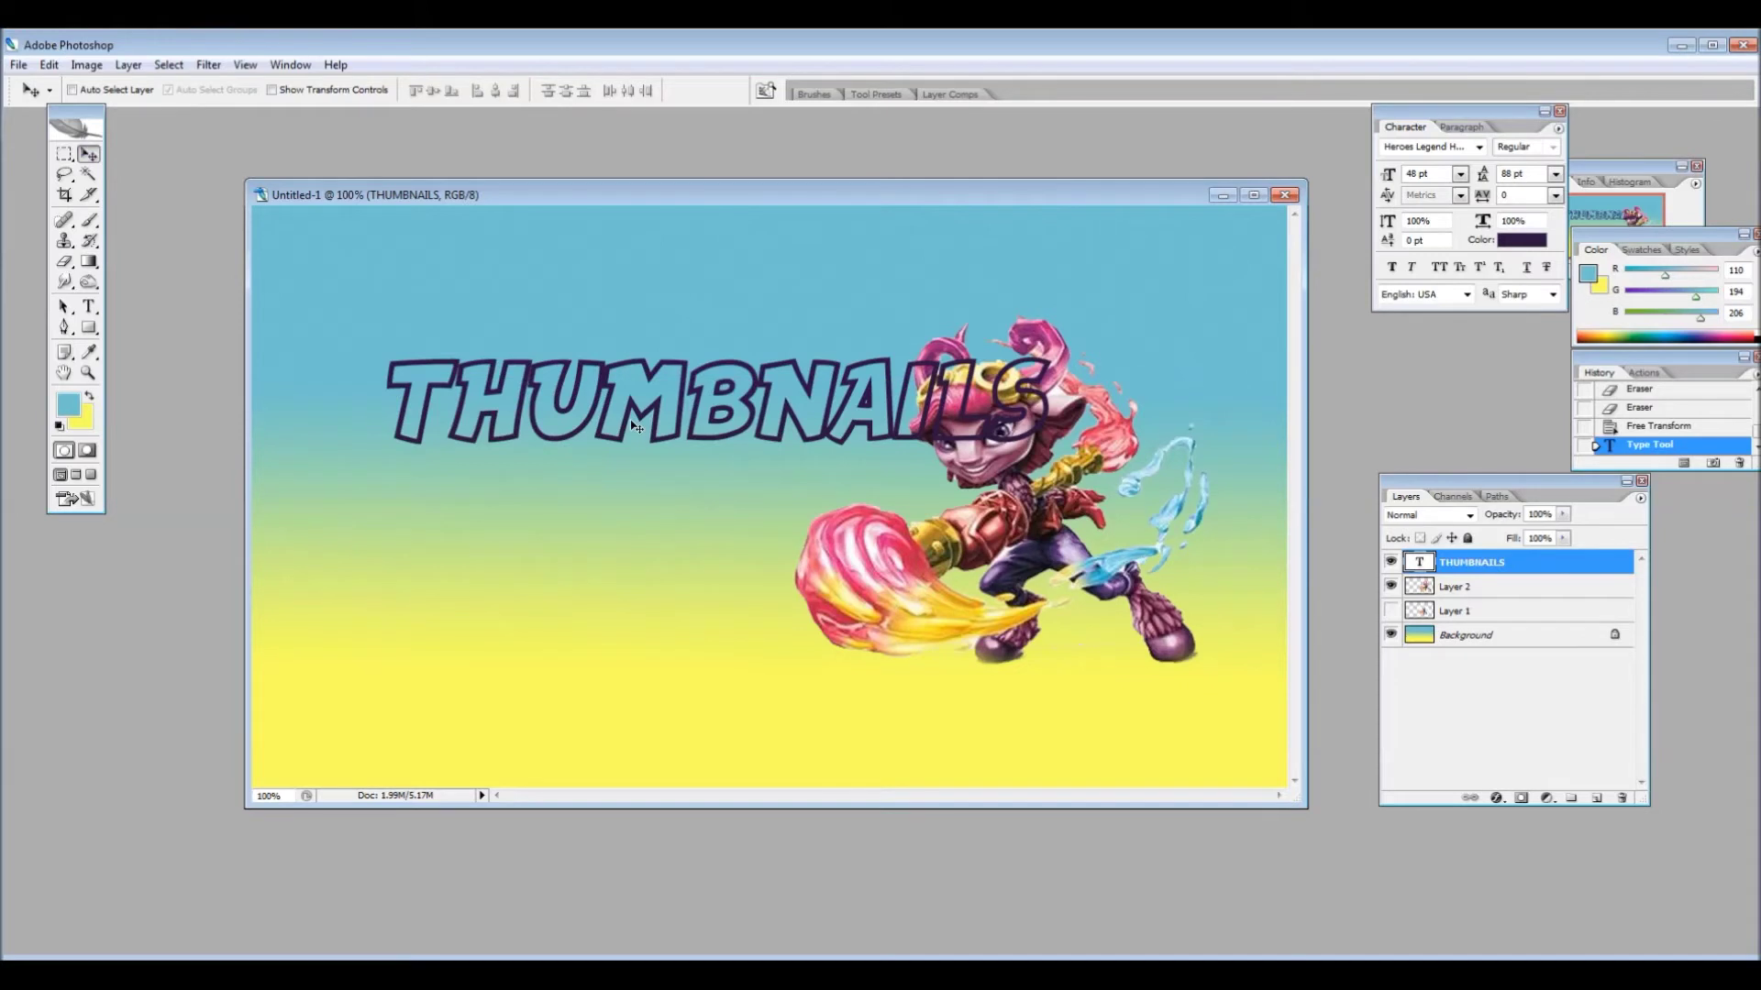
drag(620, 429, 553, 406)
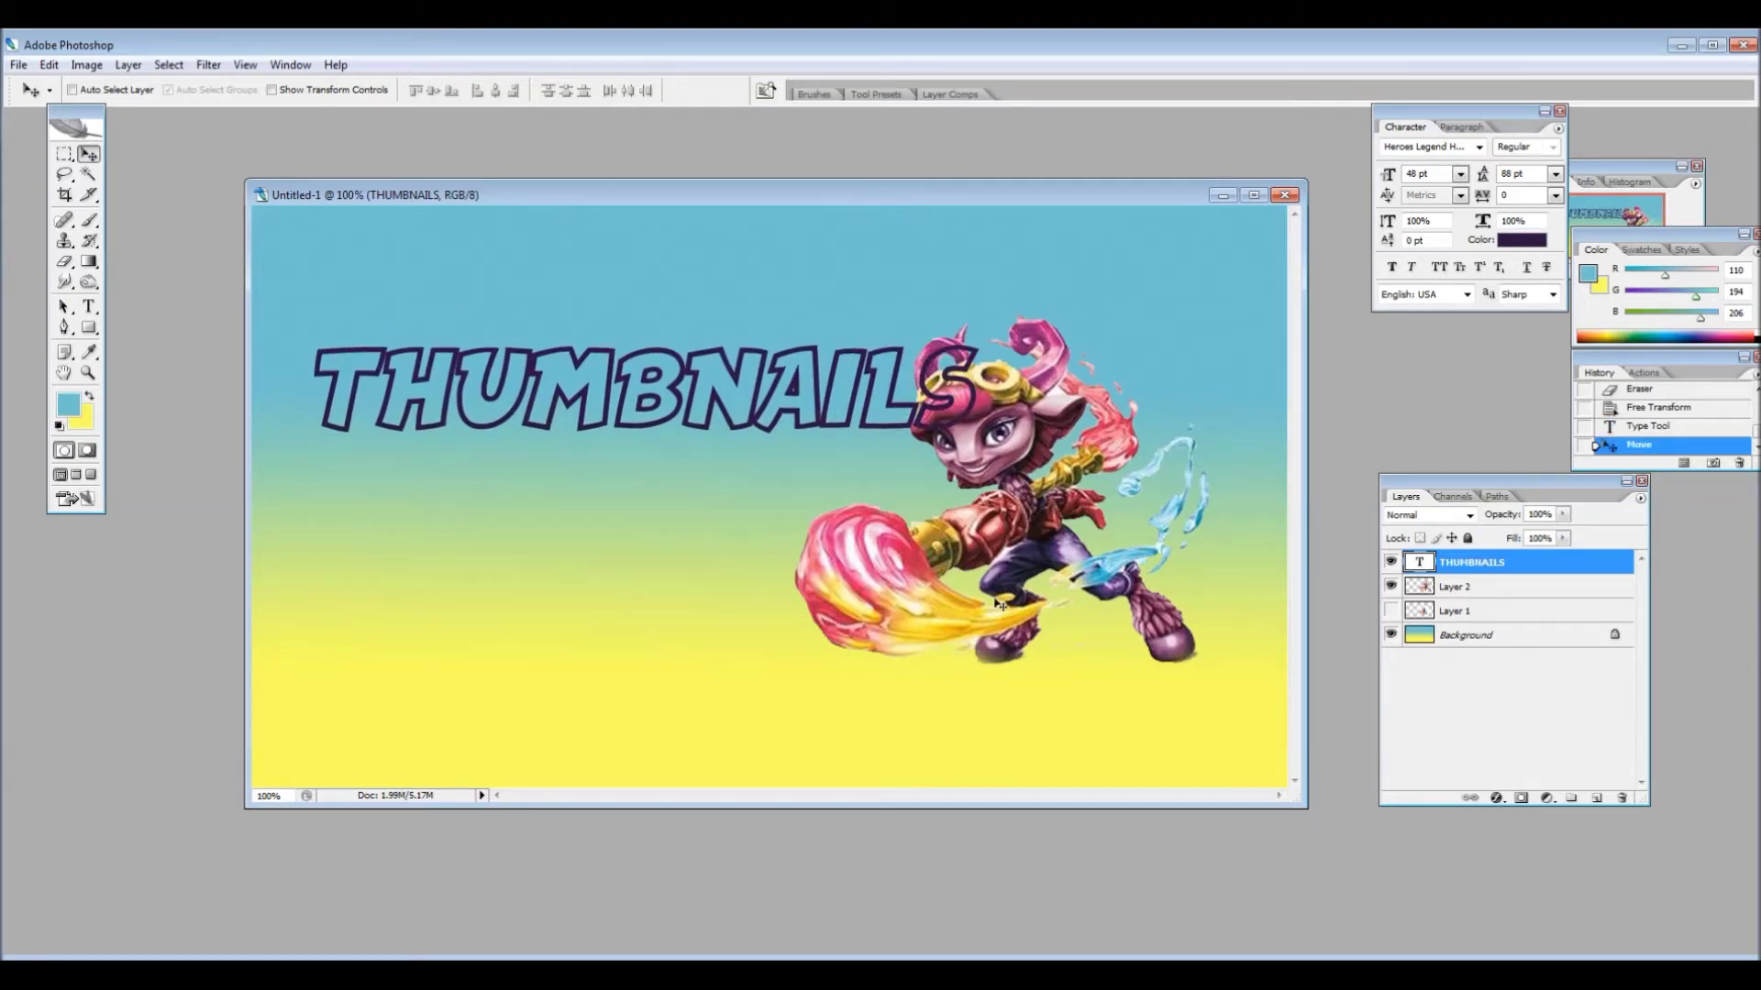
drag(754, 412, 713, 343)
Step: Warp the THUMBNAILS text with the horizontal Flag style at +50% bend, and nudge it slightly right
click(84, 64)
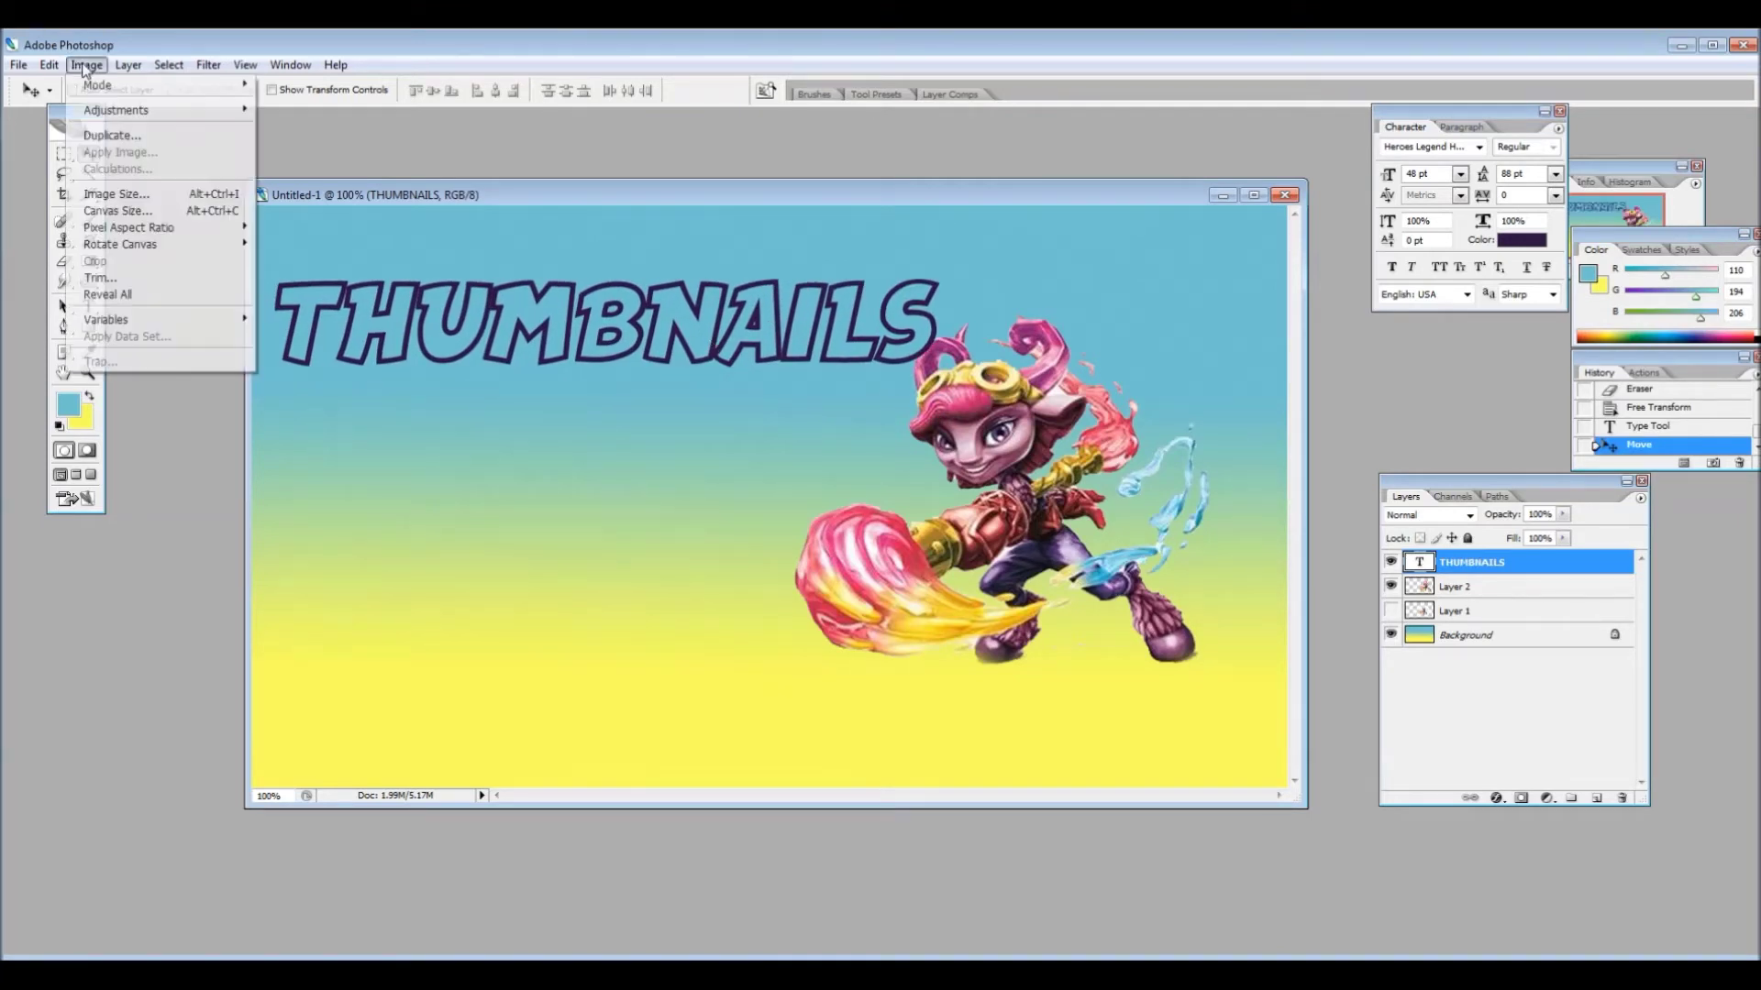
mouse_move(128, 64)
mouse_move(152, 336)
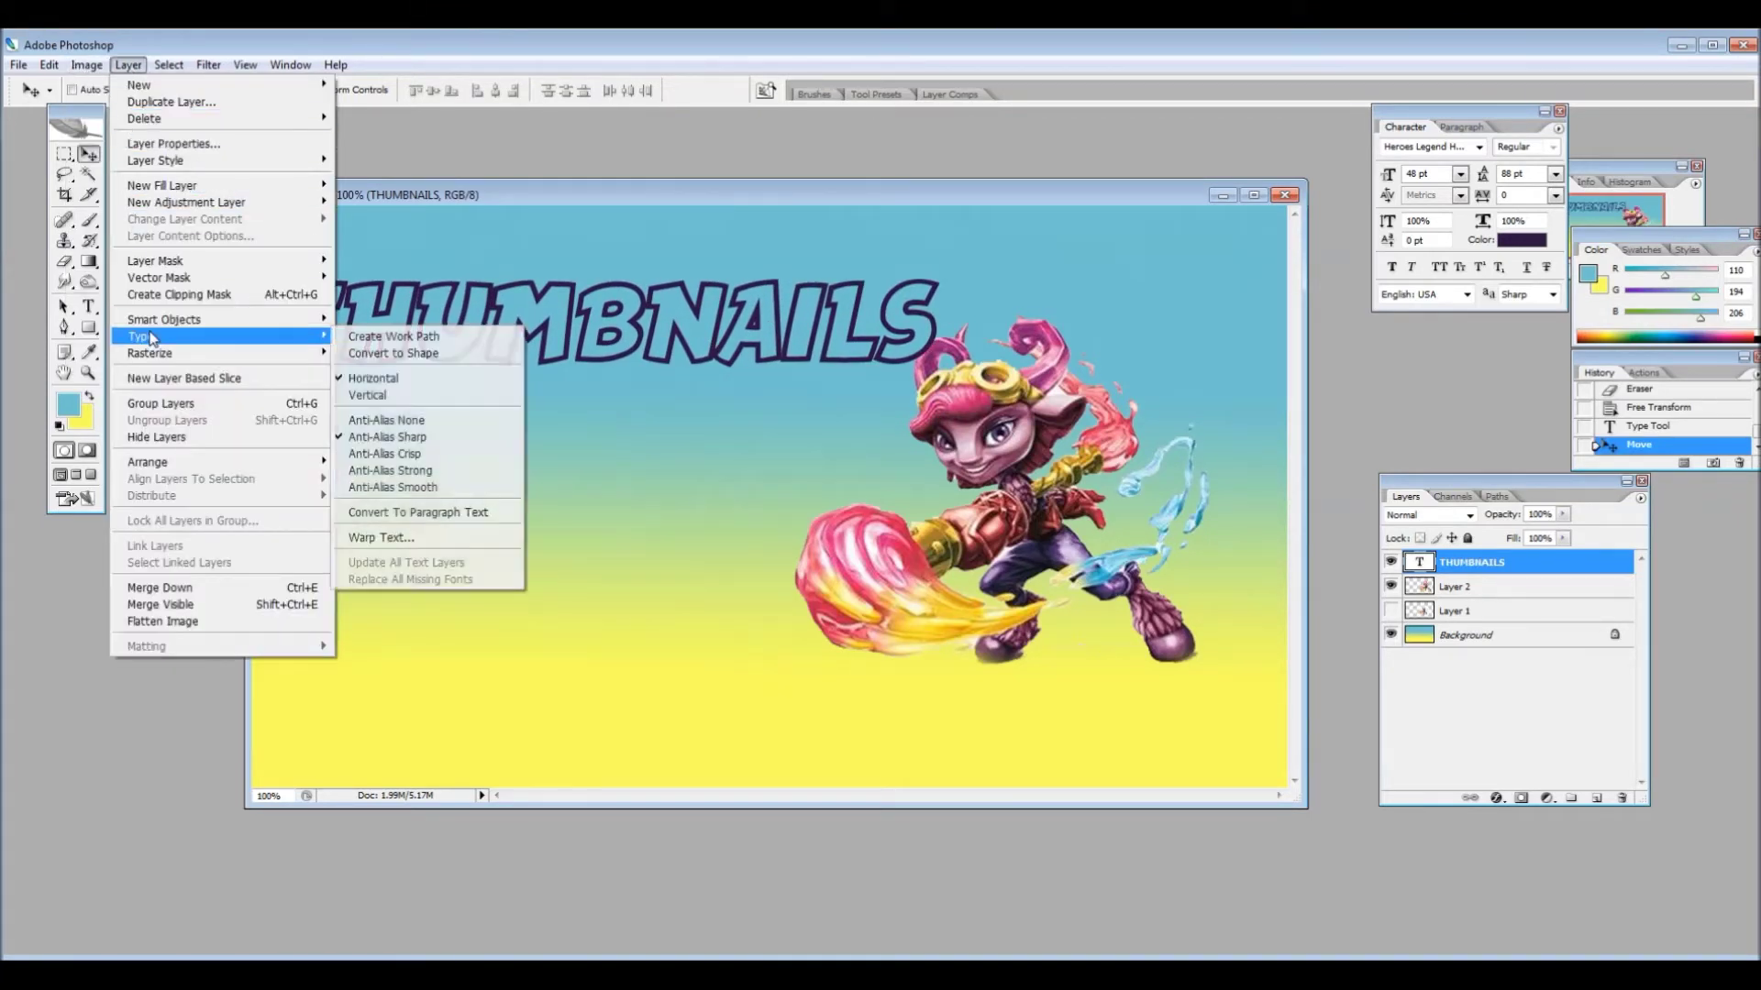
click(377, 537)
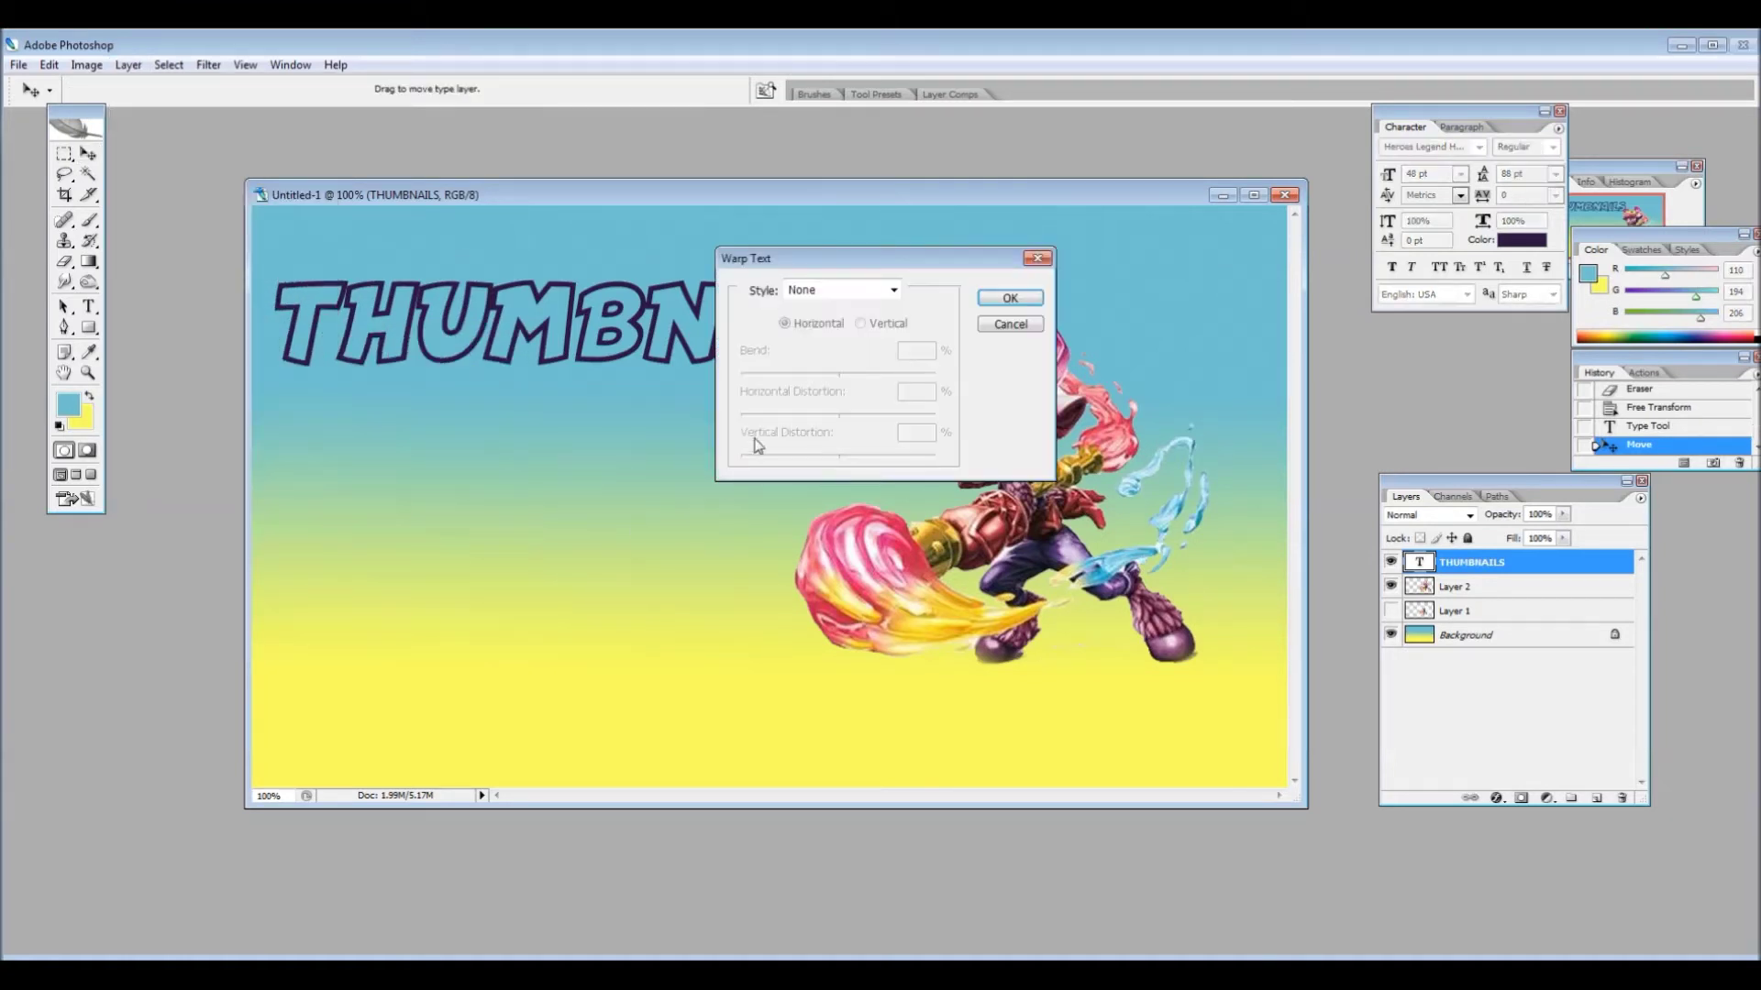
click(893, 290)
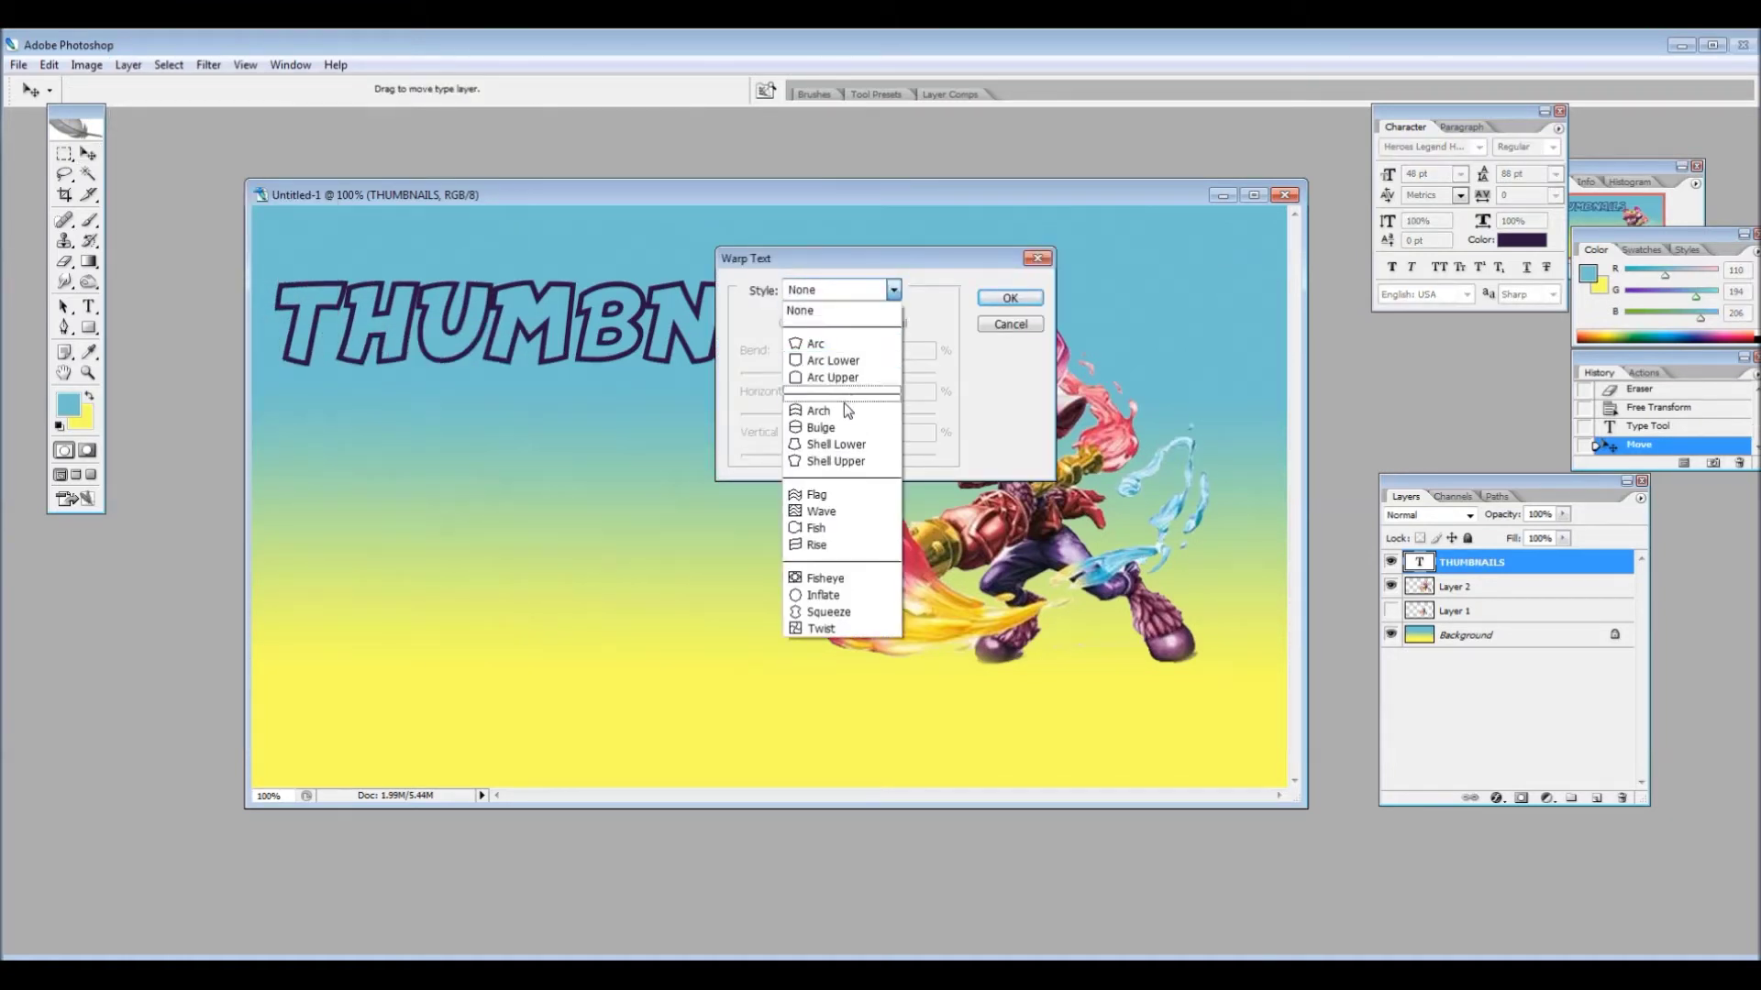
click(829, 500)
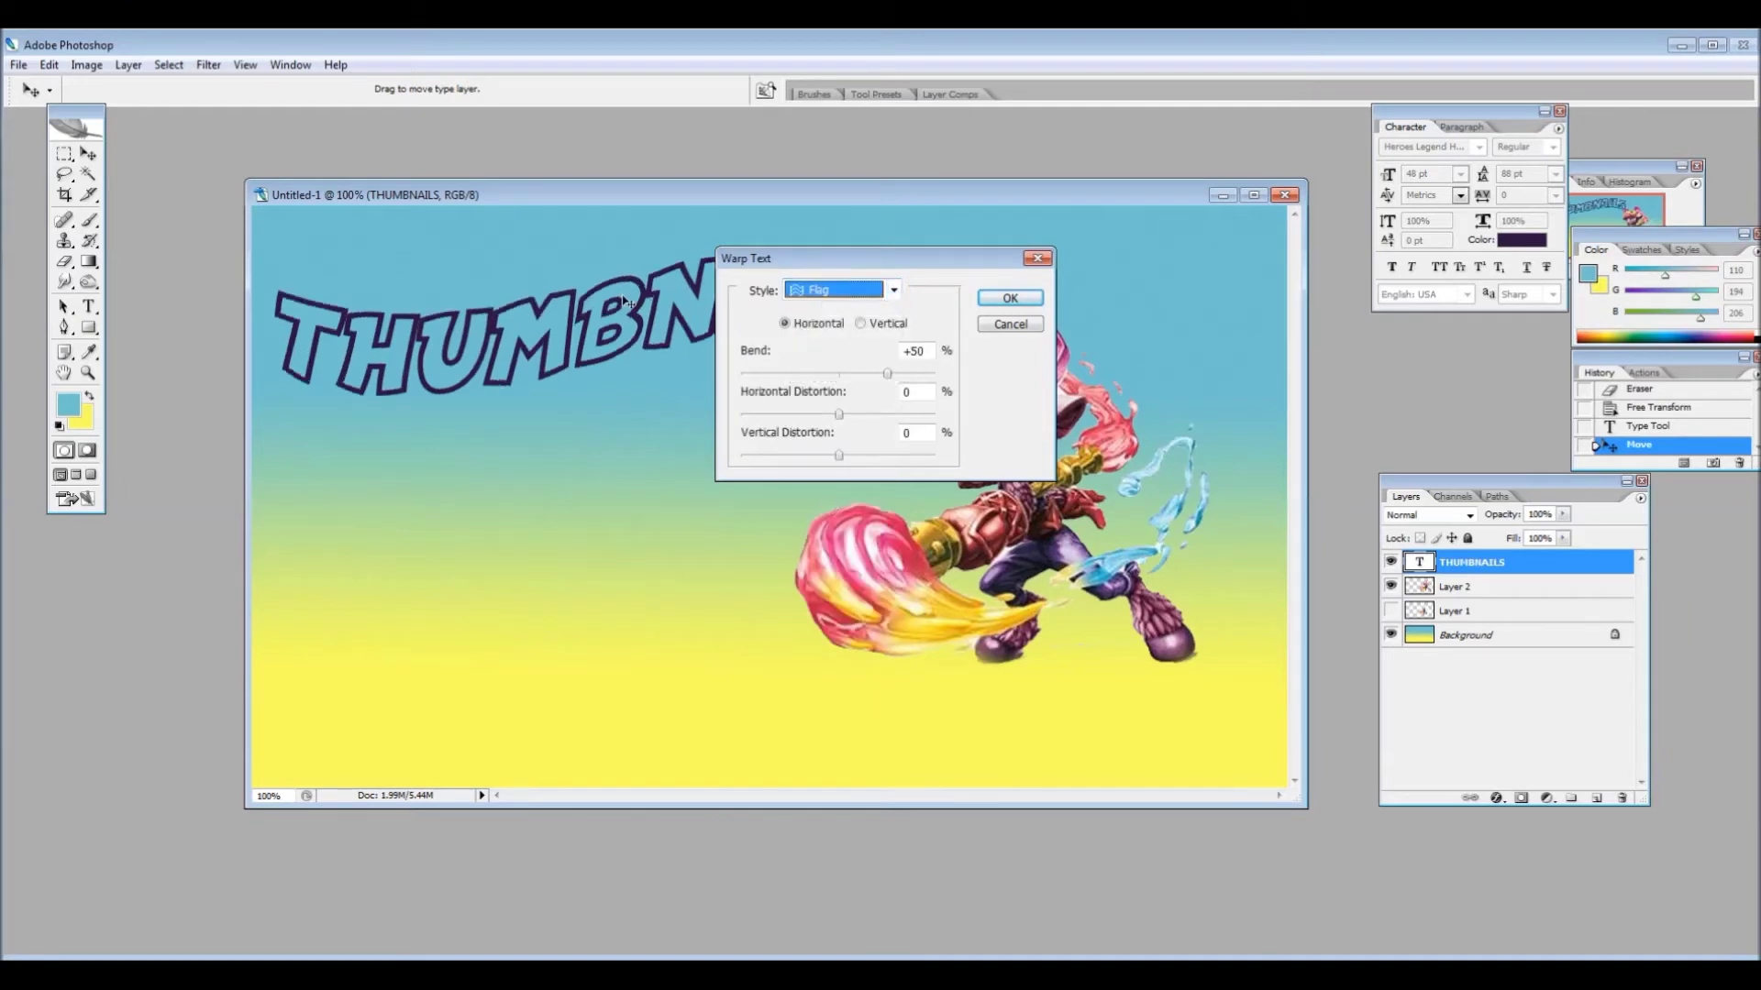
drag(844, 266, 729, 522)
mouse_move(564, 345)
mouse_down()
mouse_move(574, 405)
mouse_move(606, 354)
mouse_move(581, 346)
mouse_up()
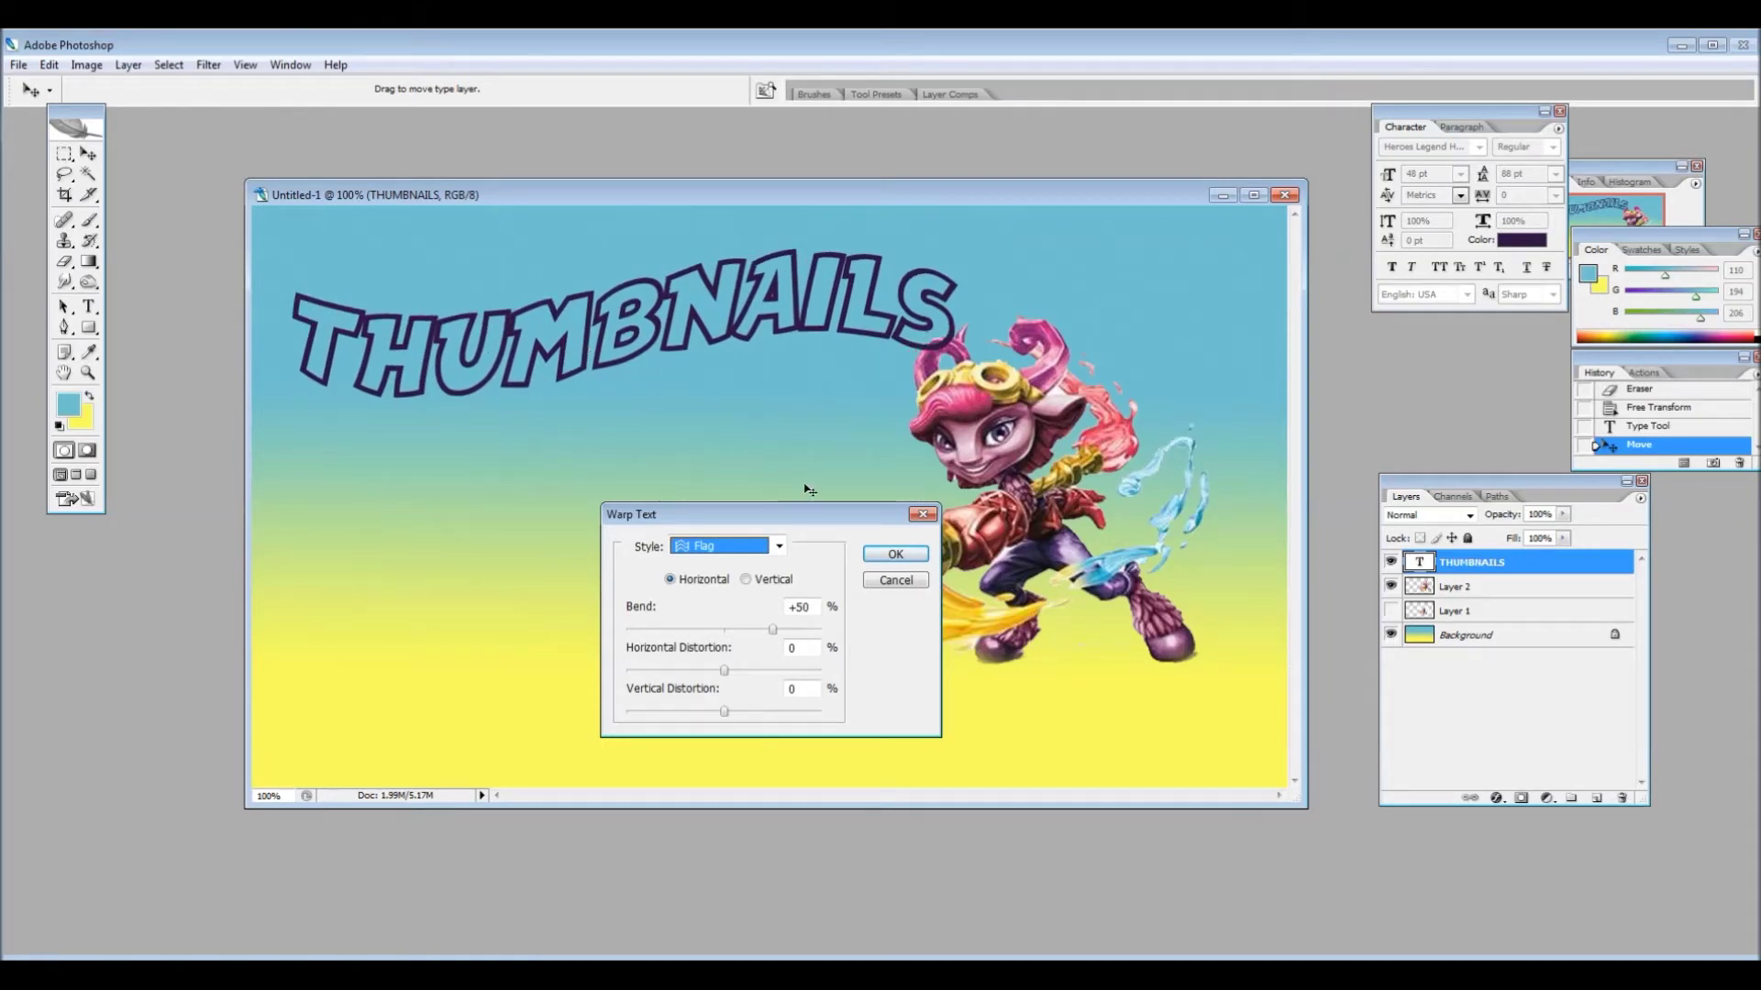
click(892, 555)
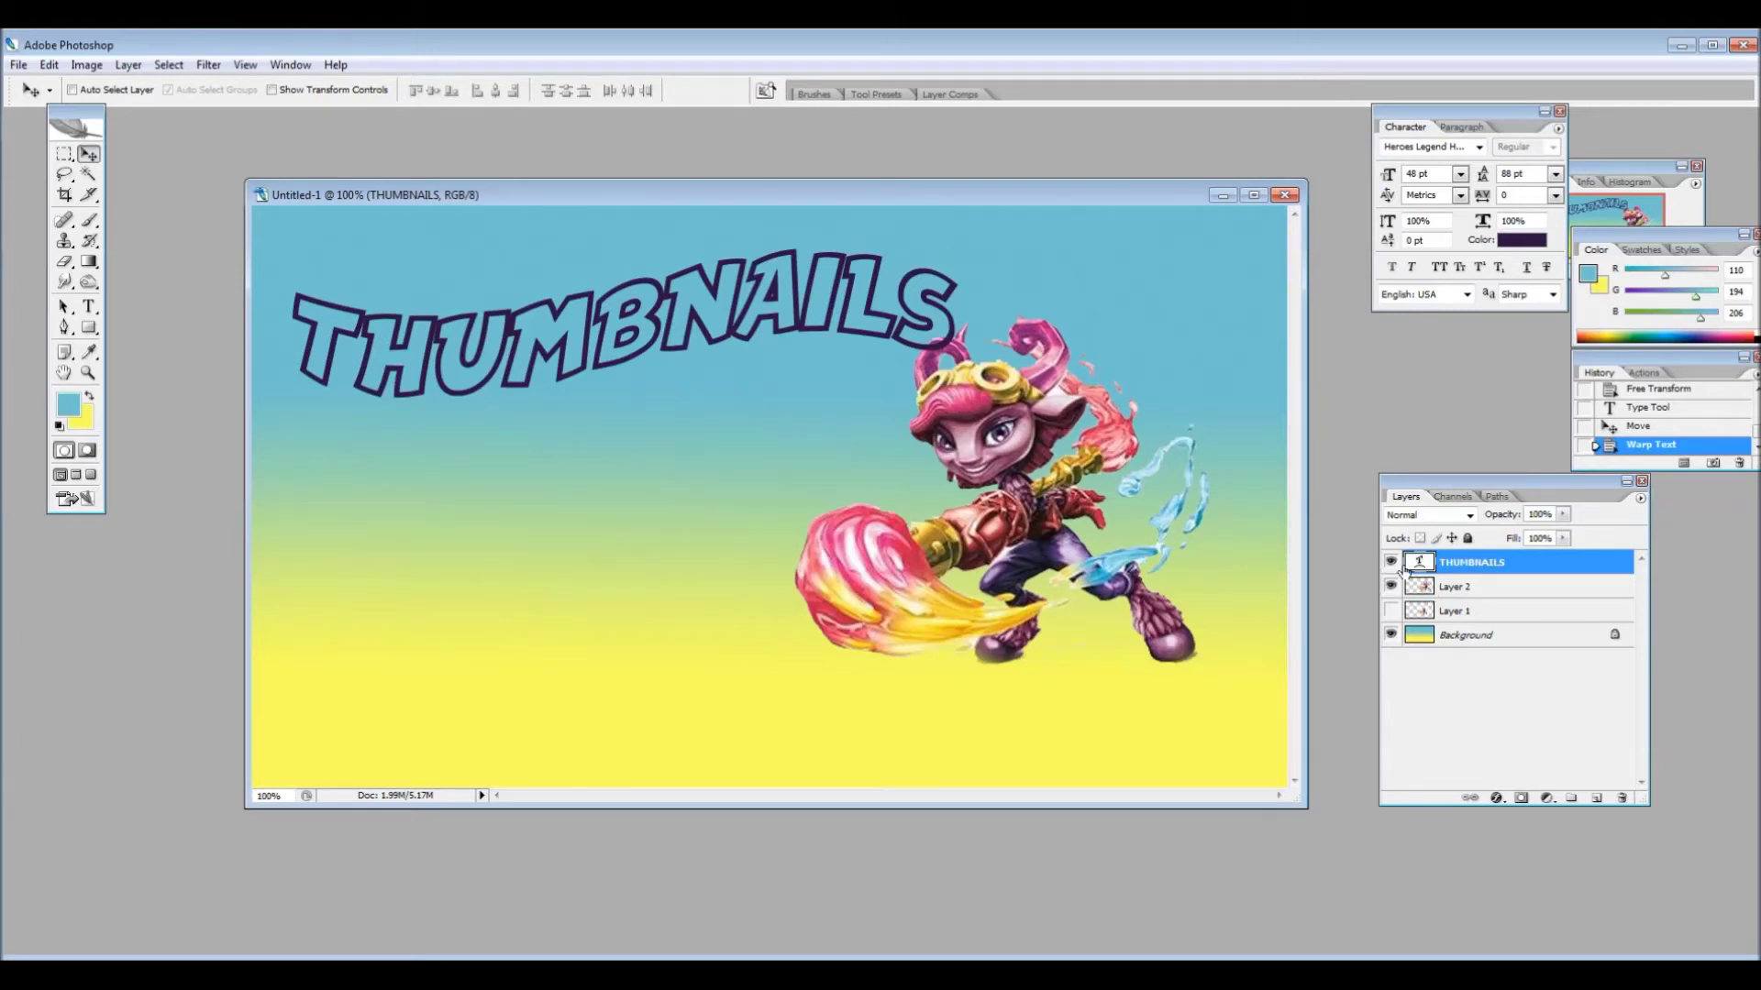
Step: Move the THUMBNAILS layer directly above the Background so it sits behind the character, and rasterize its type
drag(1449, 567, 1443, 619)
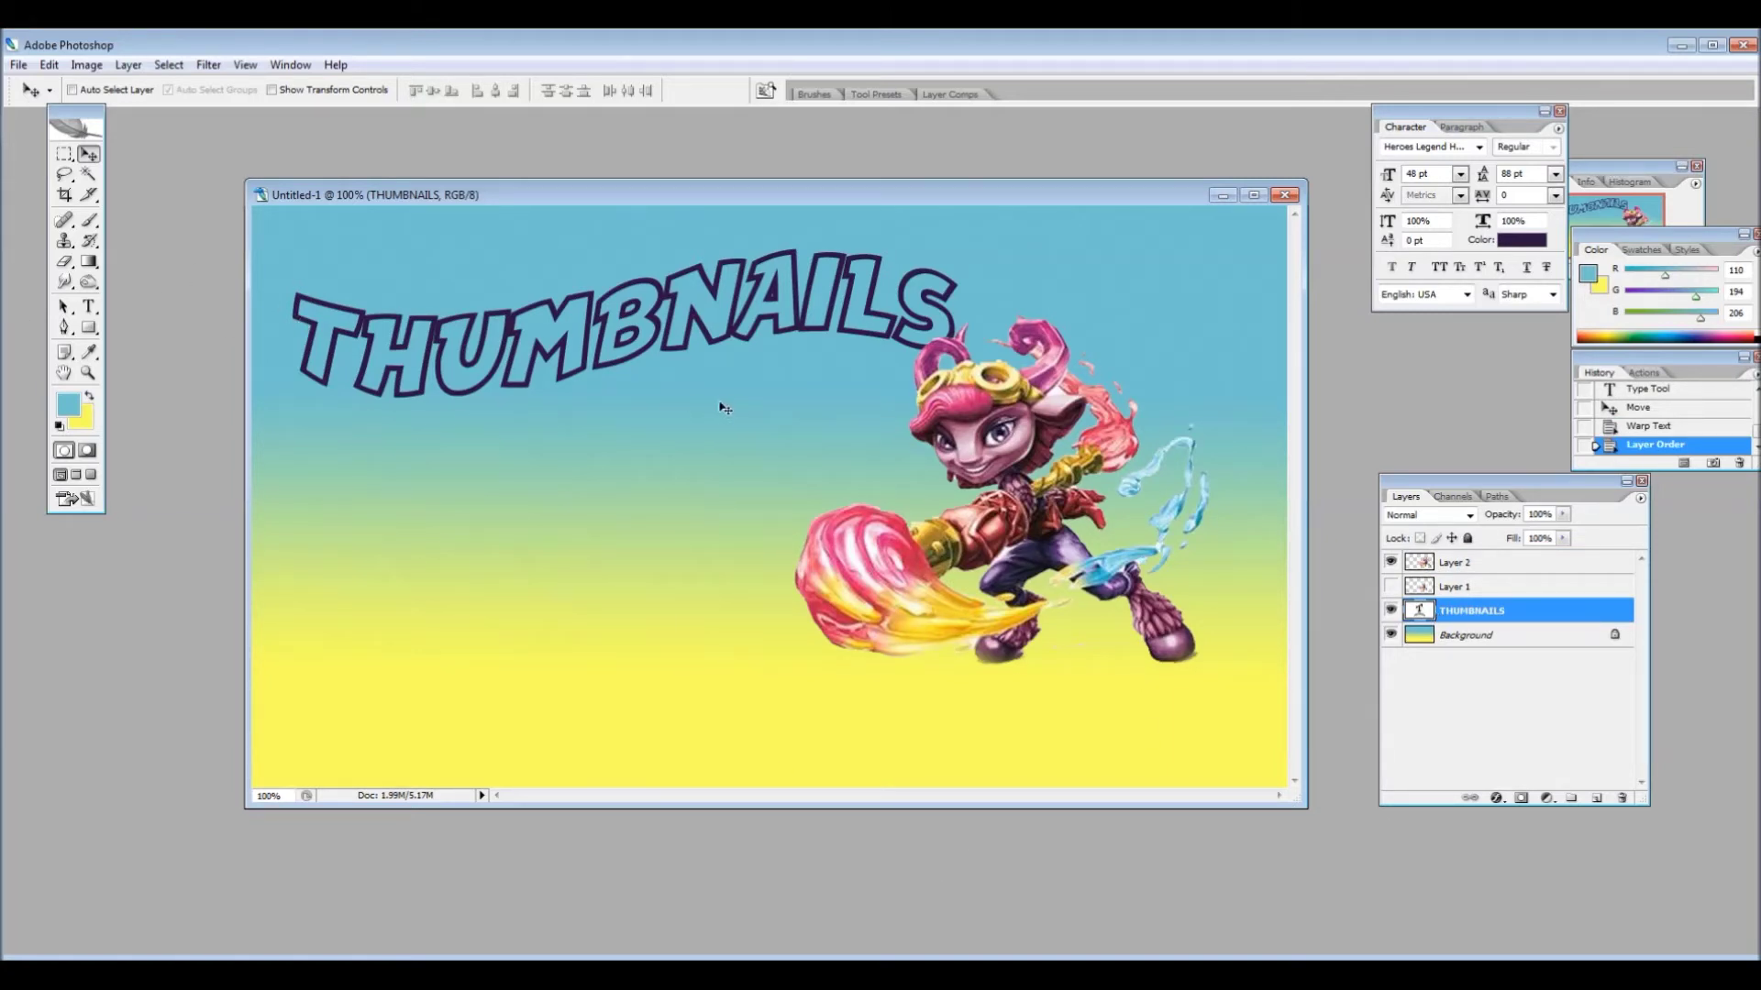
right_click(1522, 619)
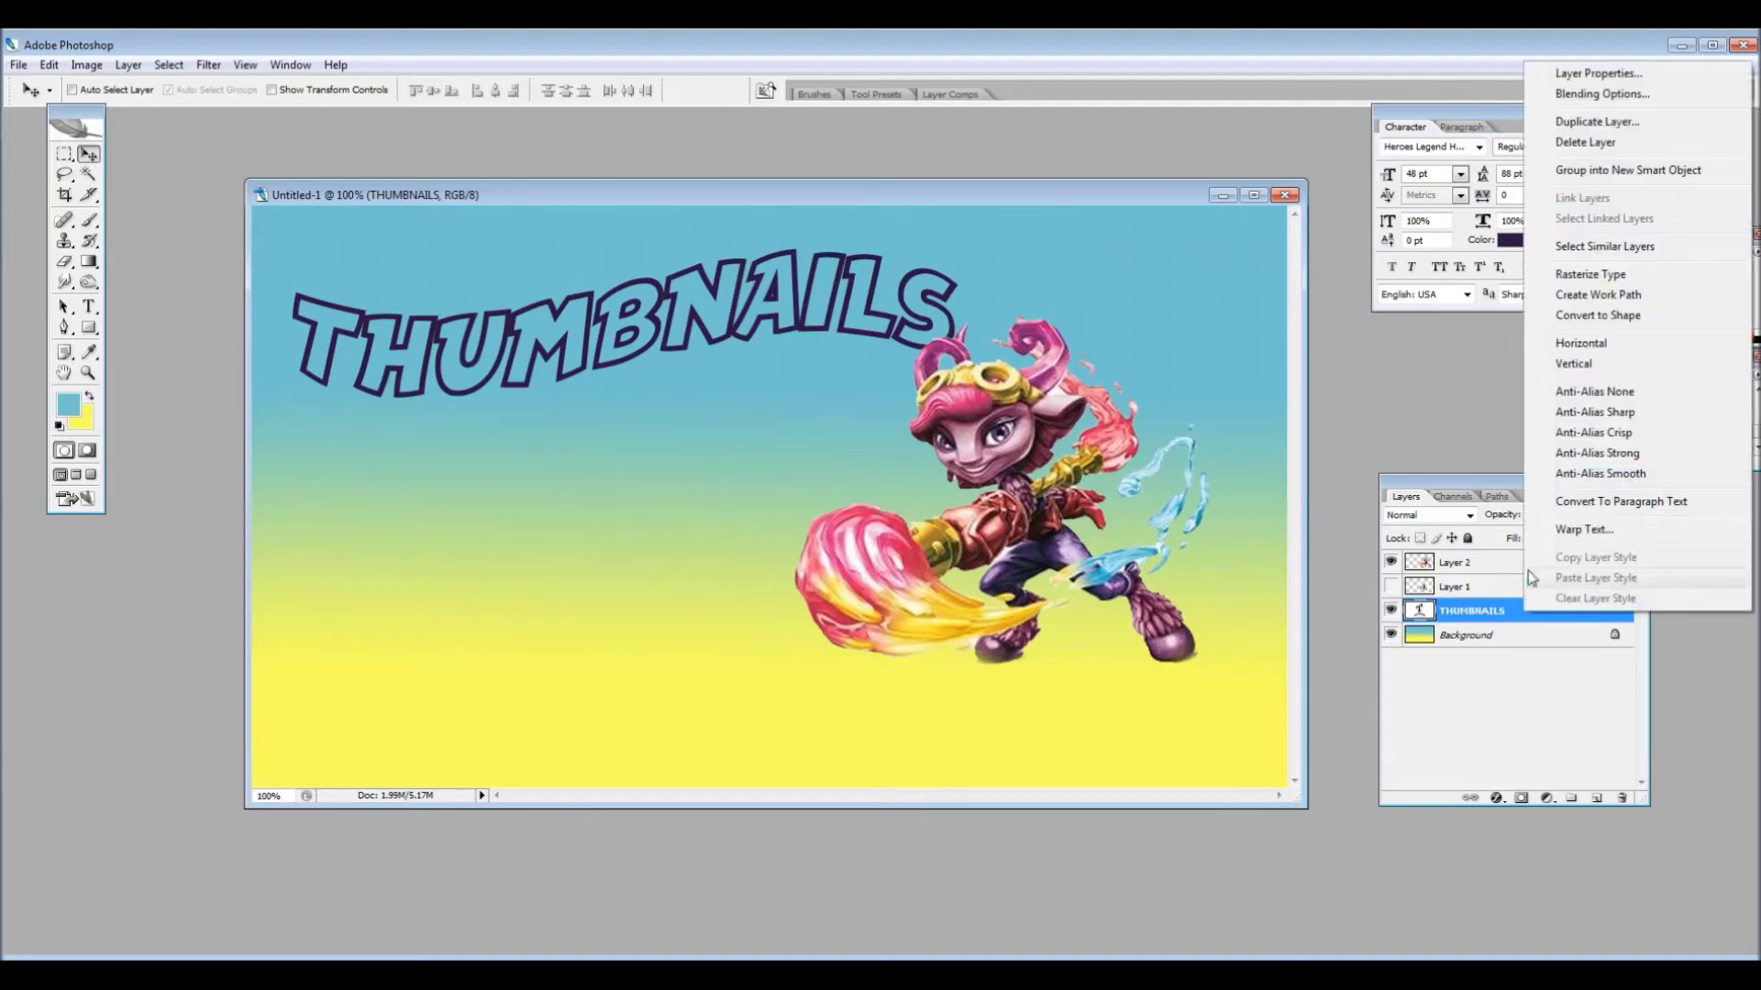
click(1592, 275)
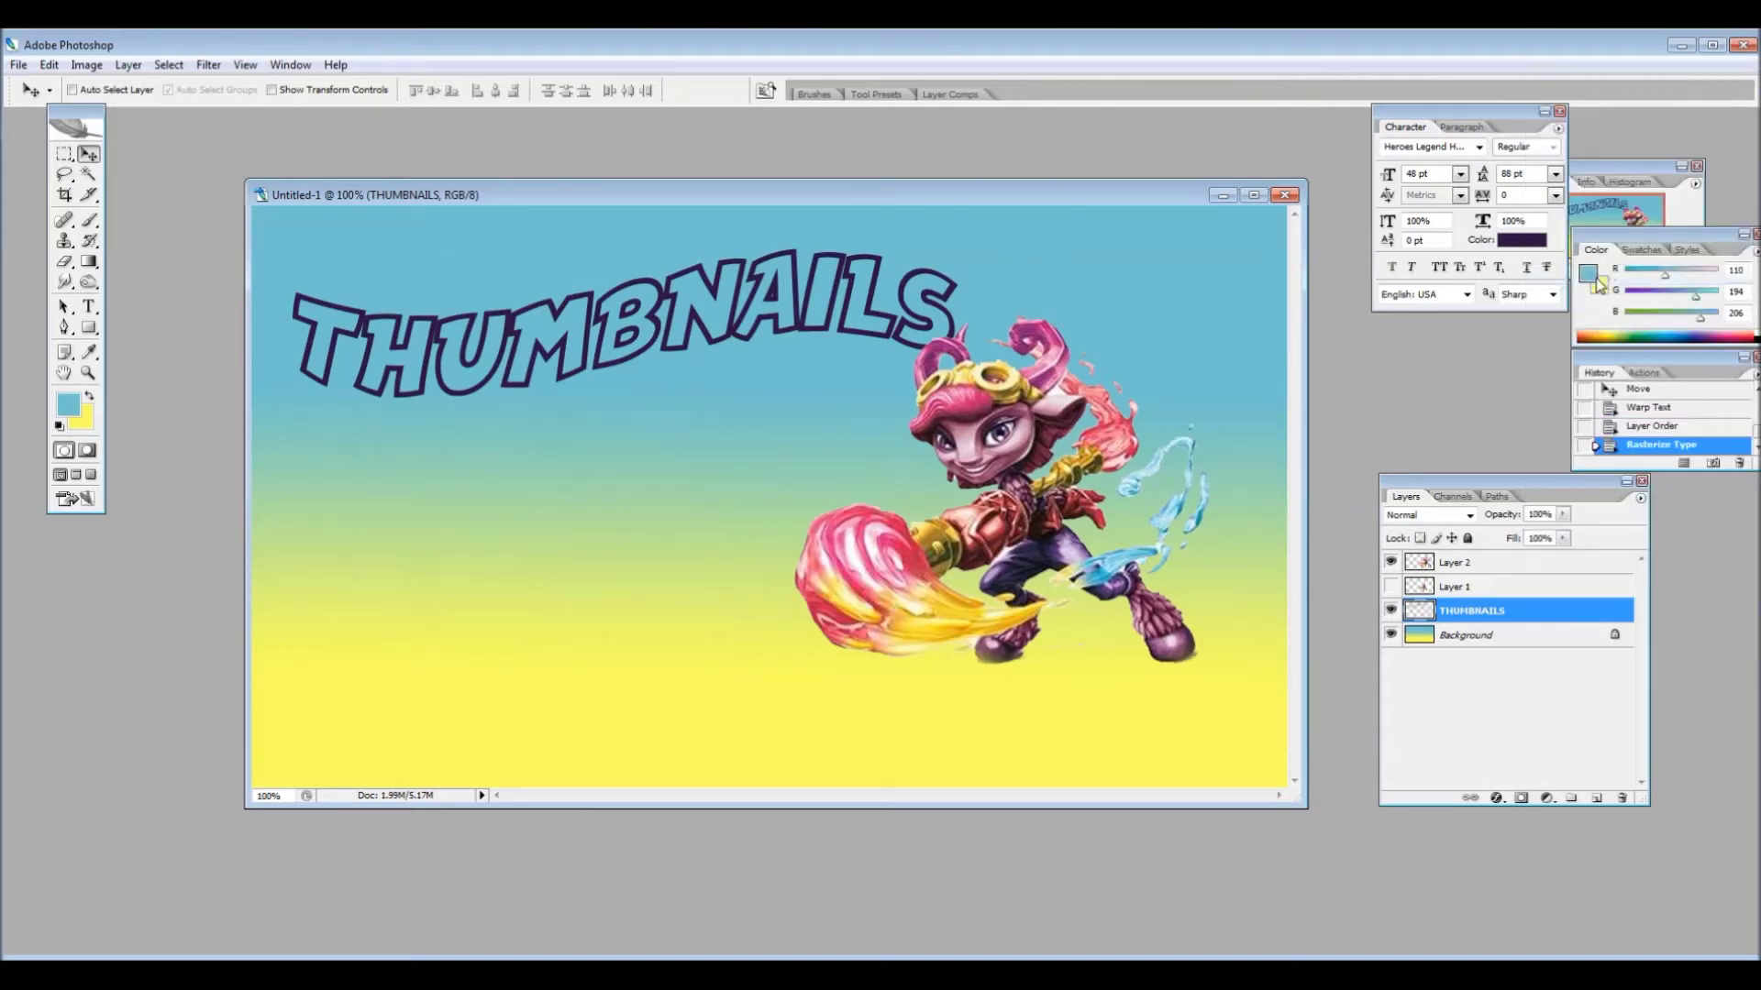
Step: Swap the foreground and background colors, and set the foreground to pale yellow (RGB 252, 255, 183)
click(90, 397)
click(68, 405)
drag(805, 393, 813, 249)
click(1121, 244)
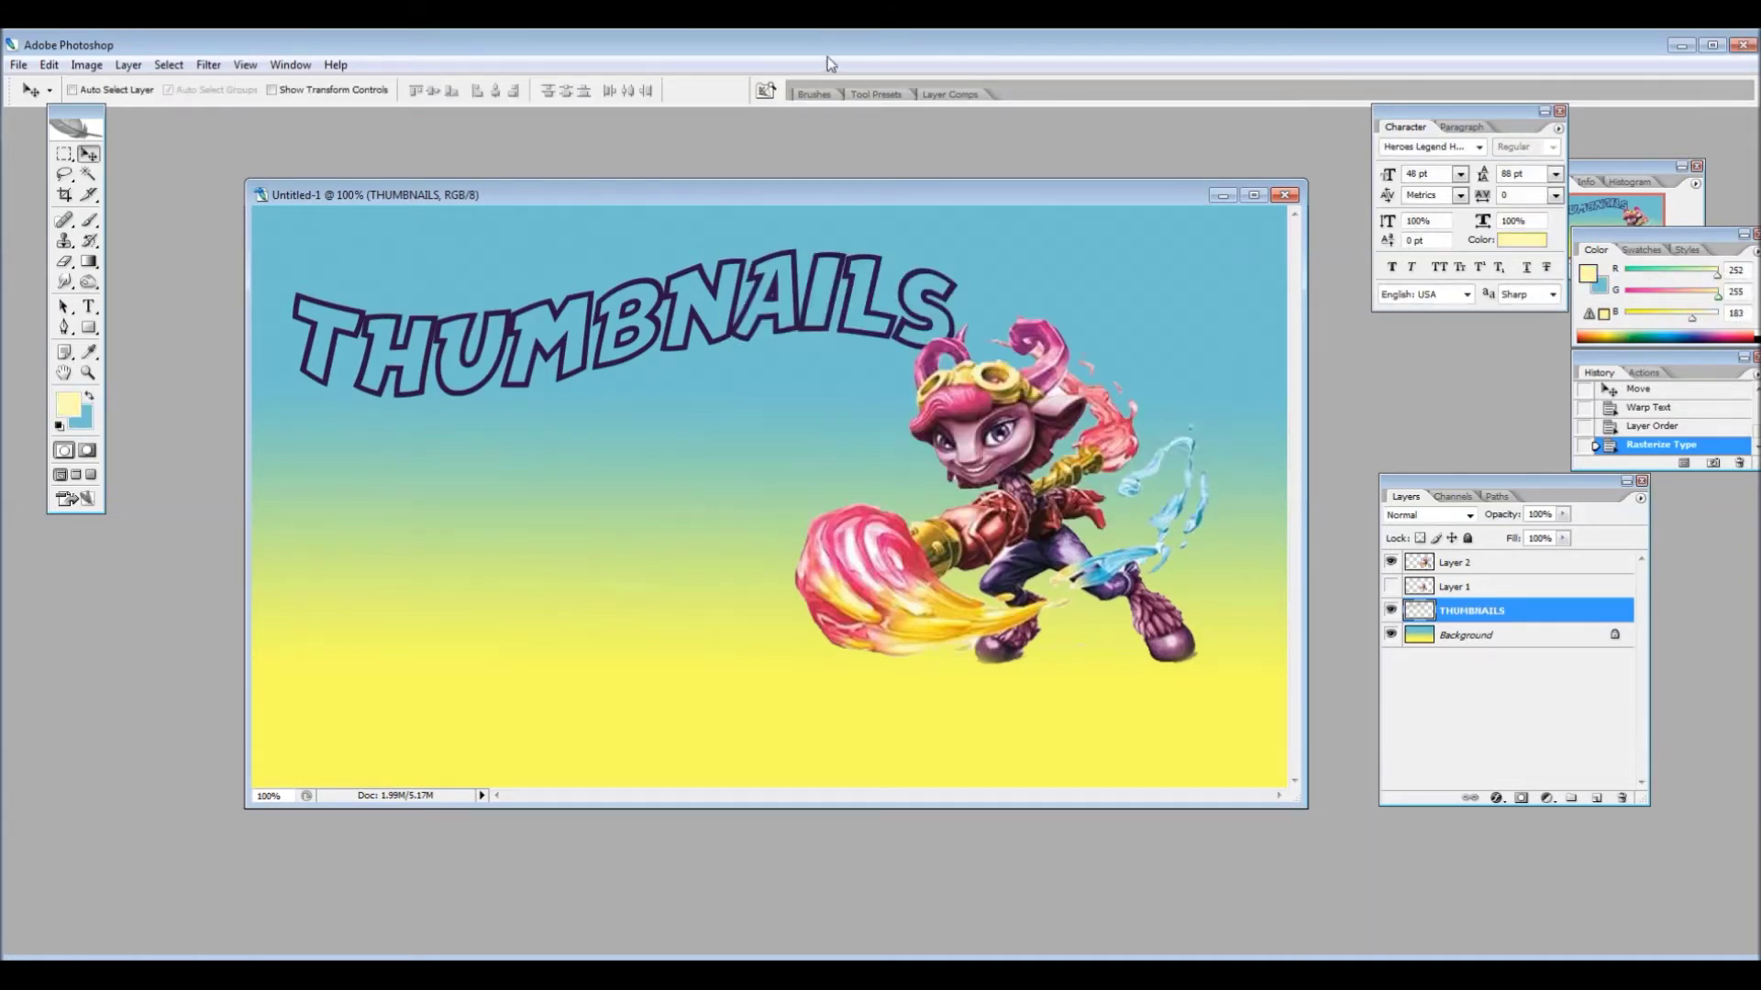
Step: Fill the insides of the letters T, H, U, M and B with the pale yellow foreground using the Paint Bucket
click(84, 264)
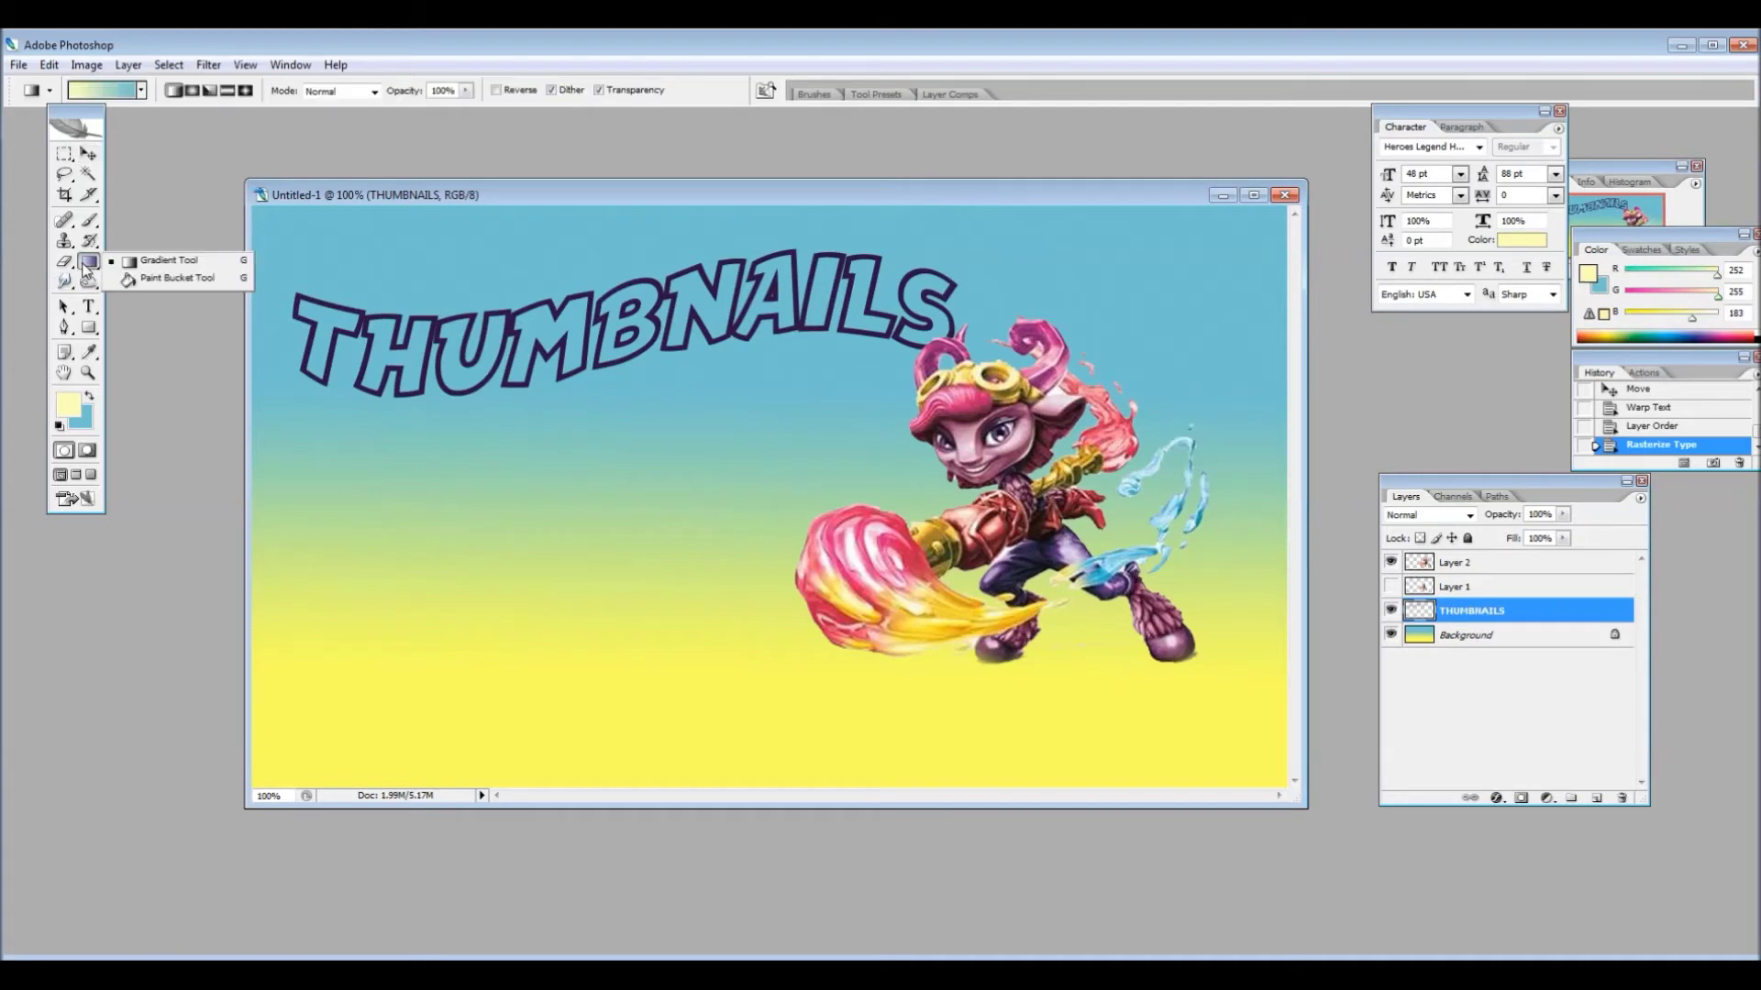
click(177, 278)
click(323, 315)
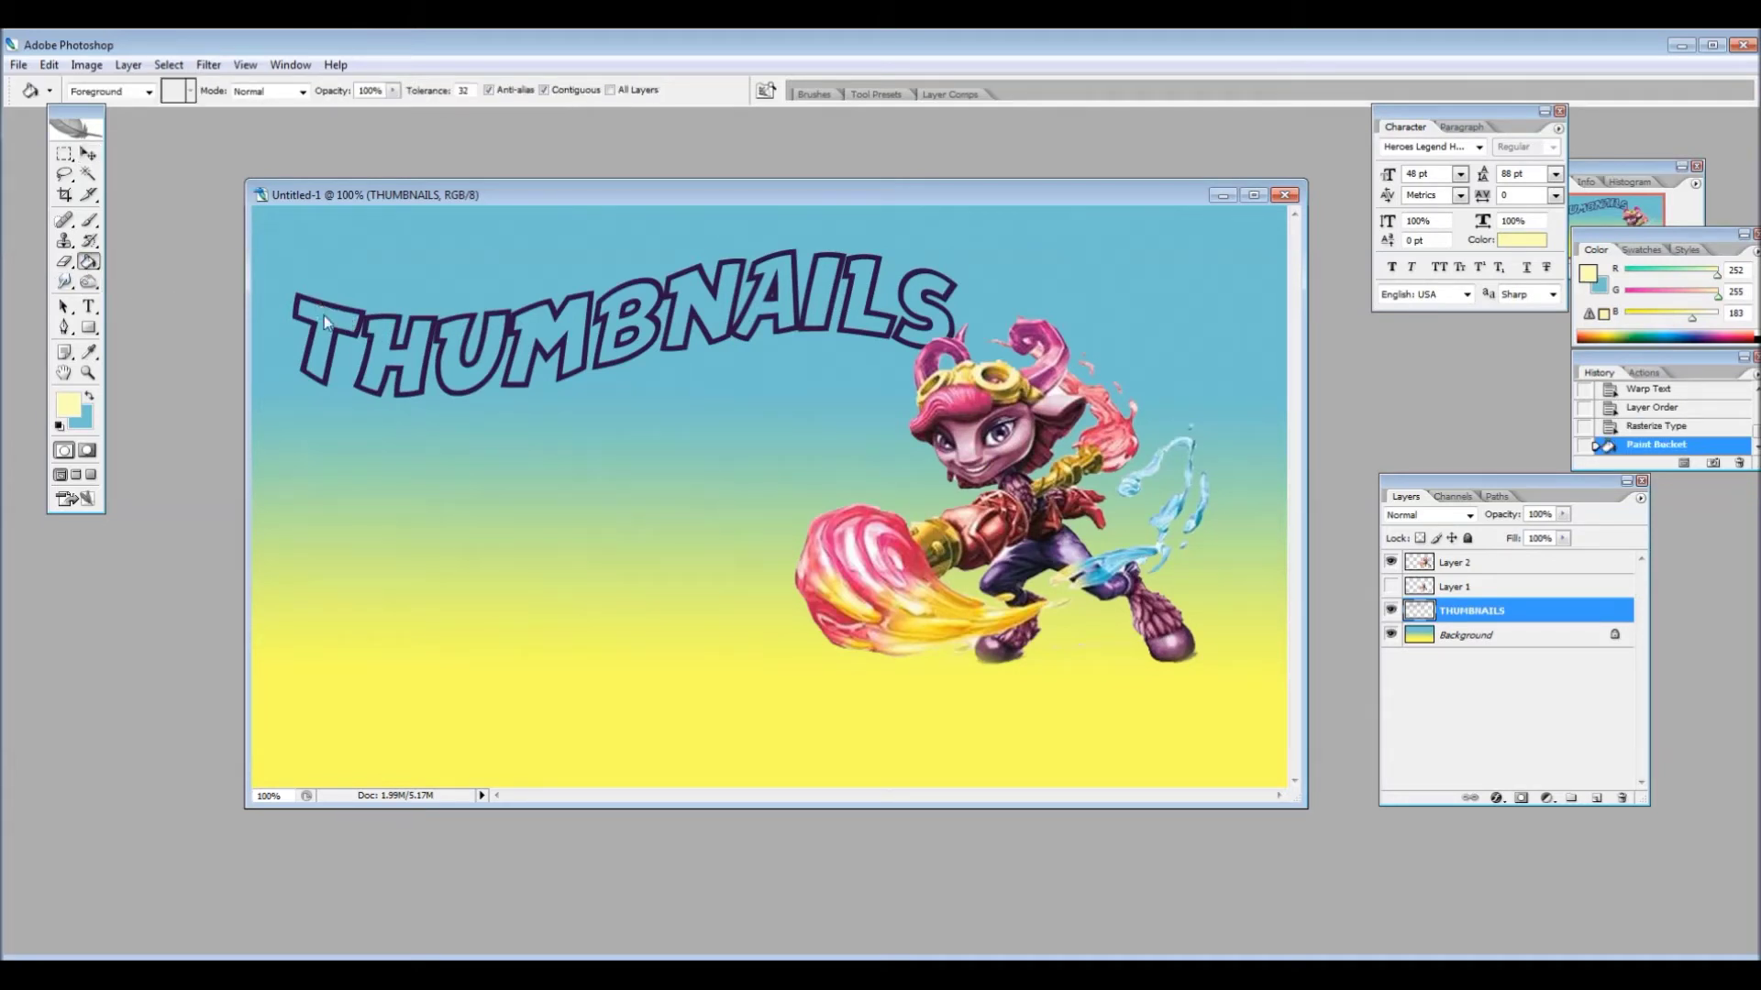
click(378, 355)
click(440, 356)
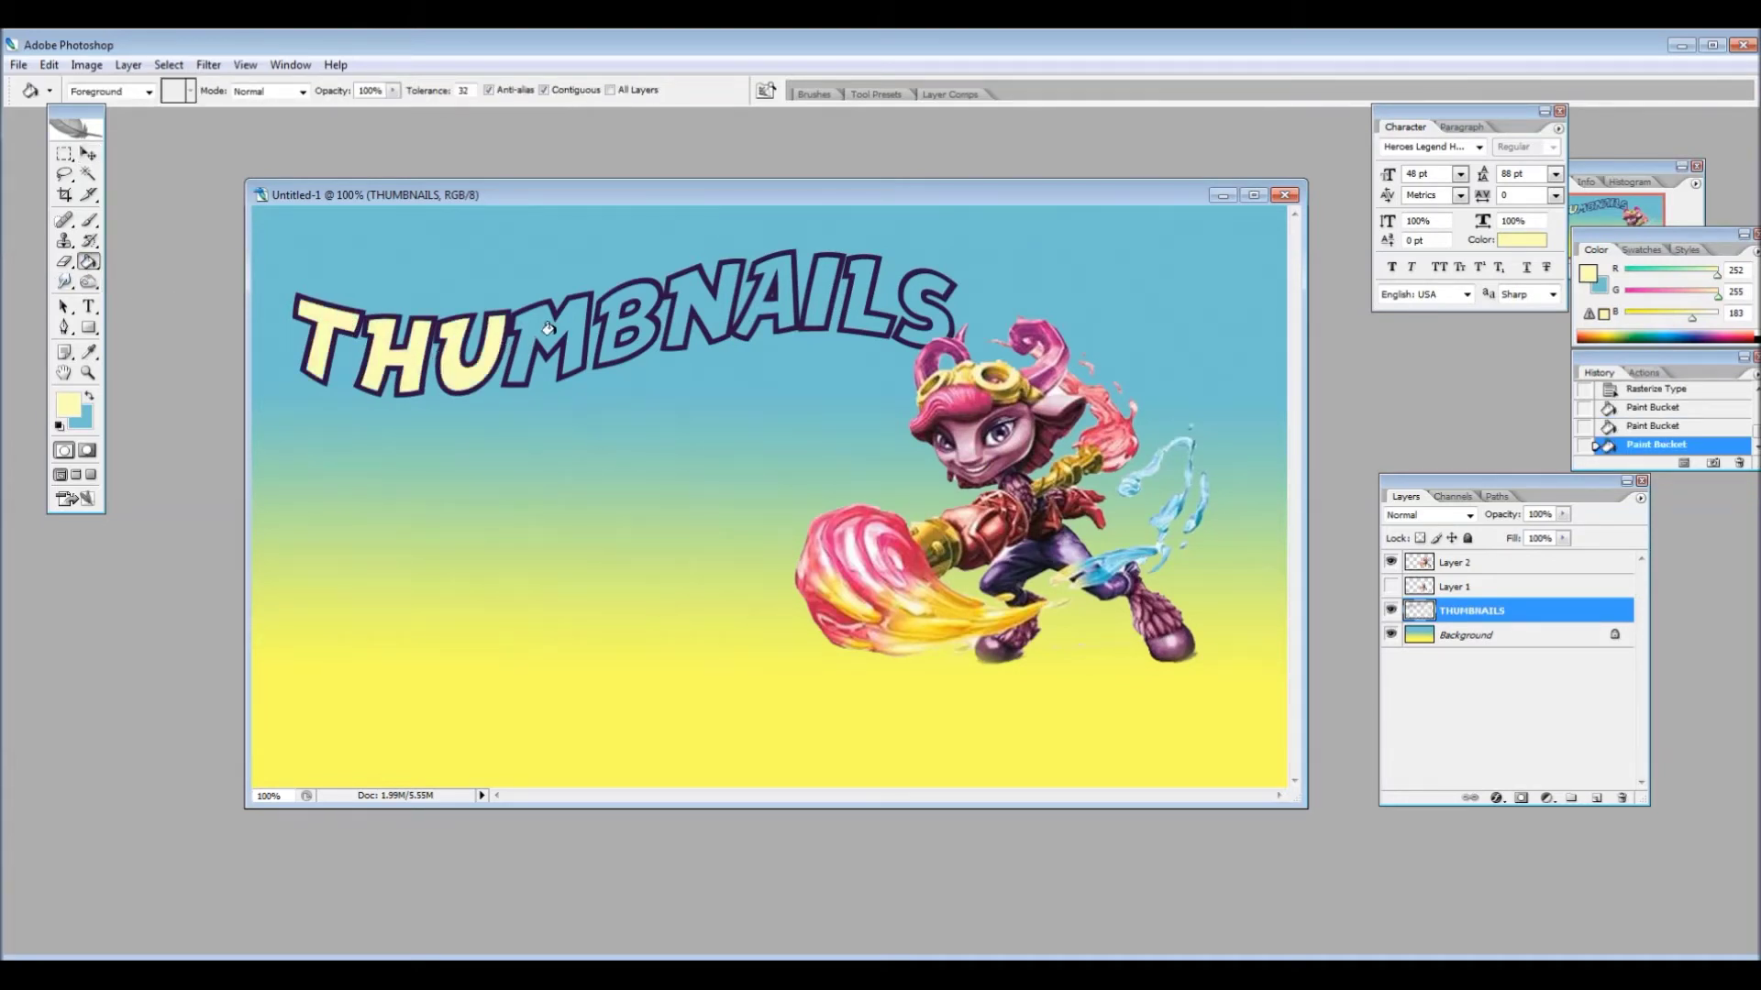
click(548, 328)
click(601, 335)
click(661, 300)
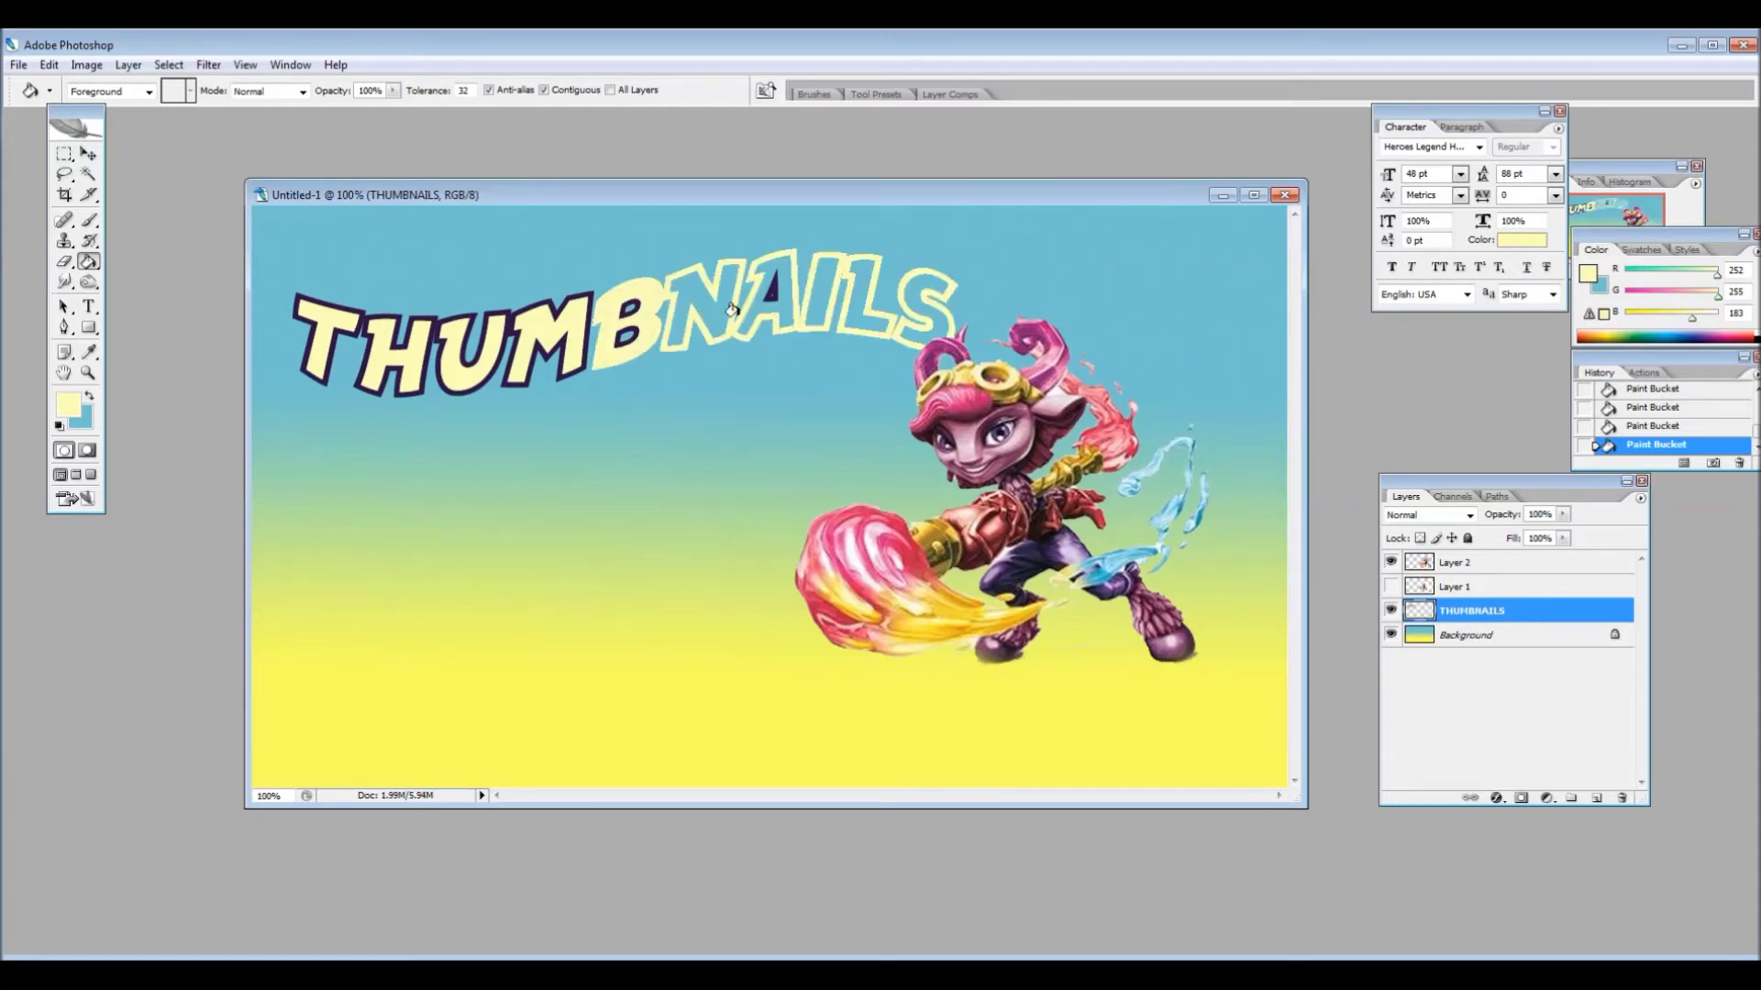
click(48, 64)
click(64, 84)
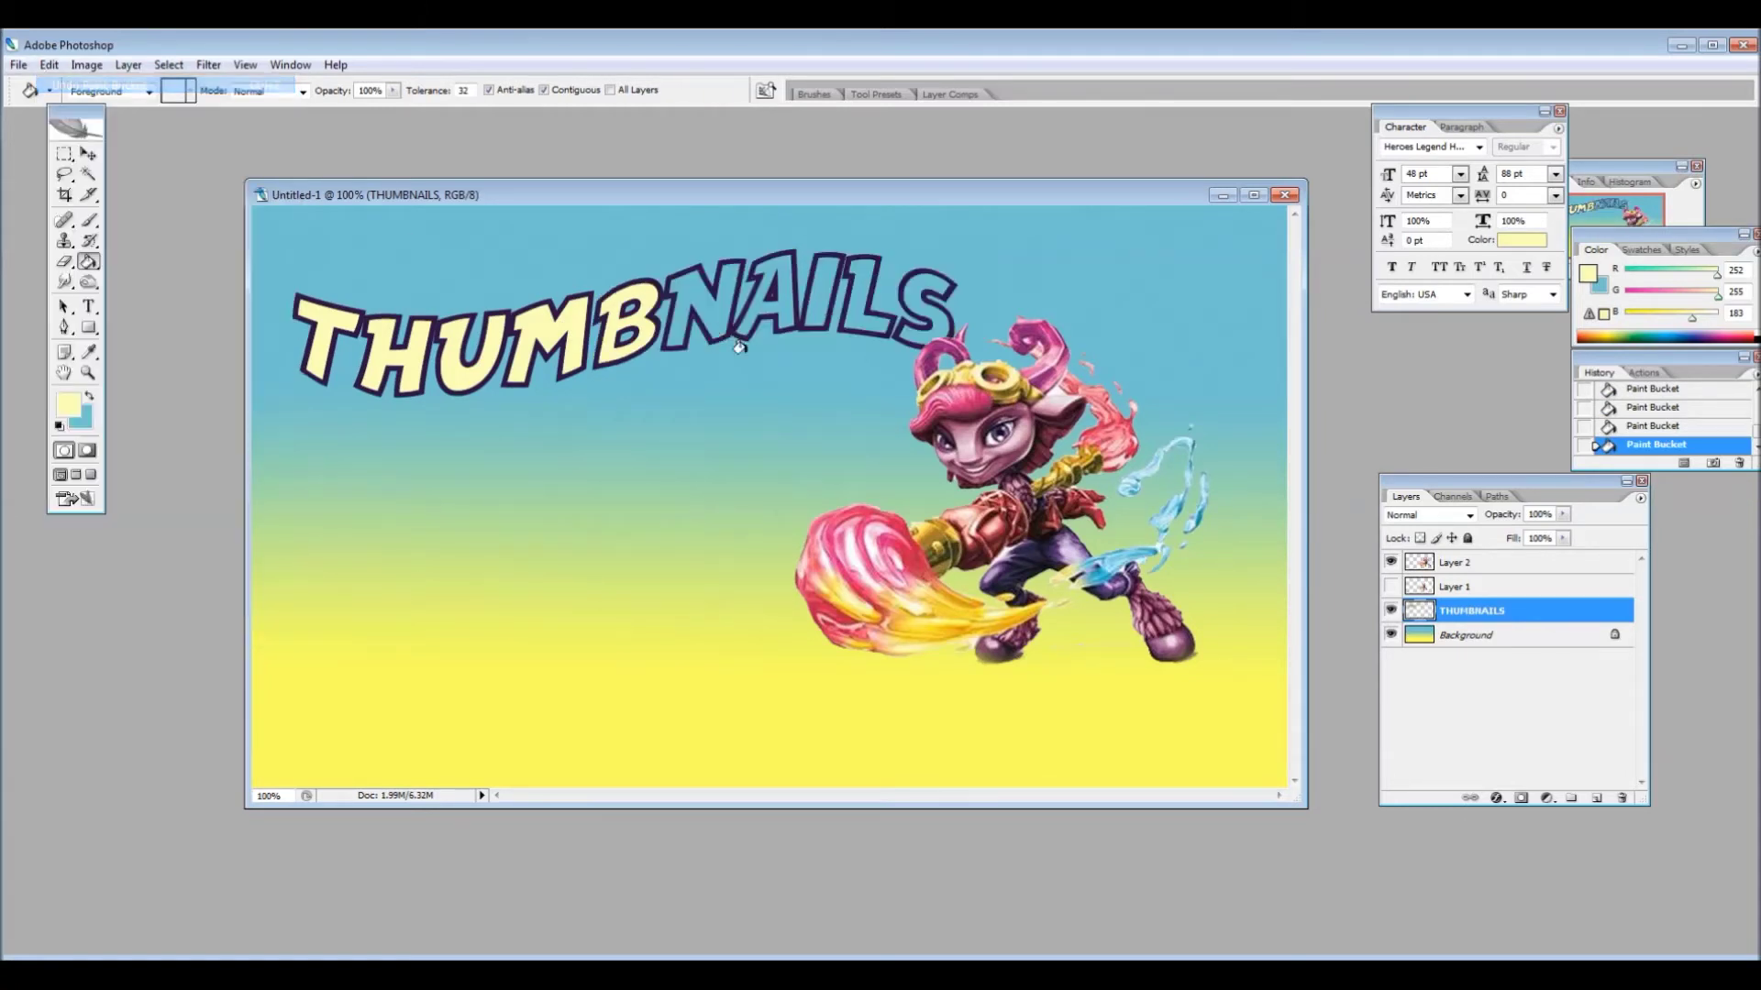
Step: Fill the insides of the letters N, A, I, L and S with the pale yellow foreground using the Paint Bucket
click(695, 306)
click(742, 317)
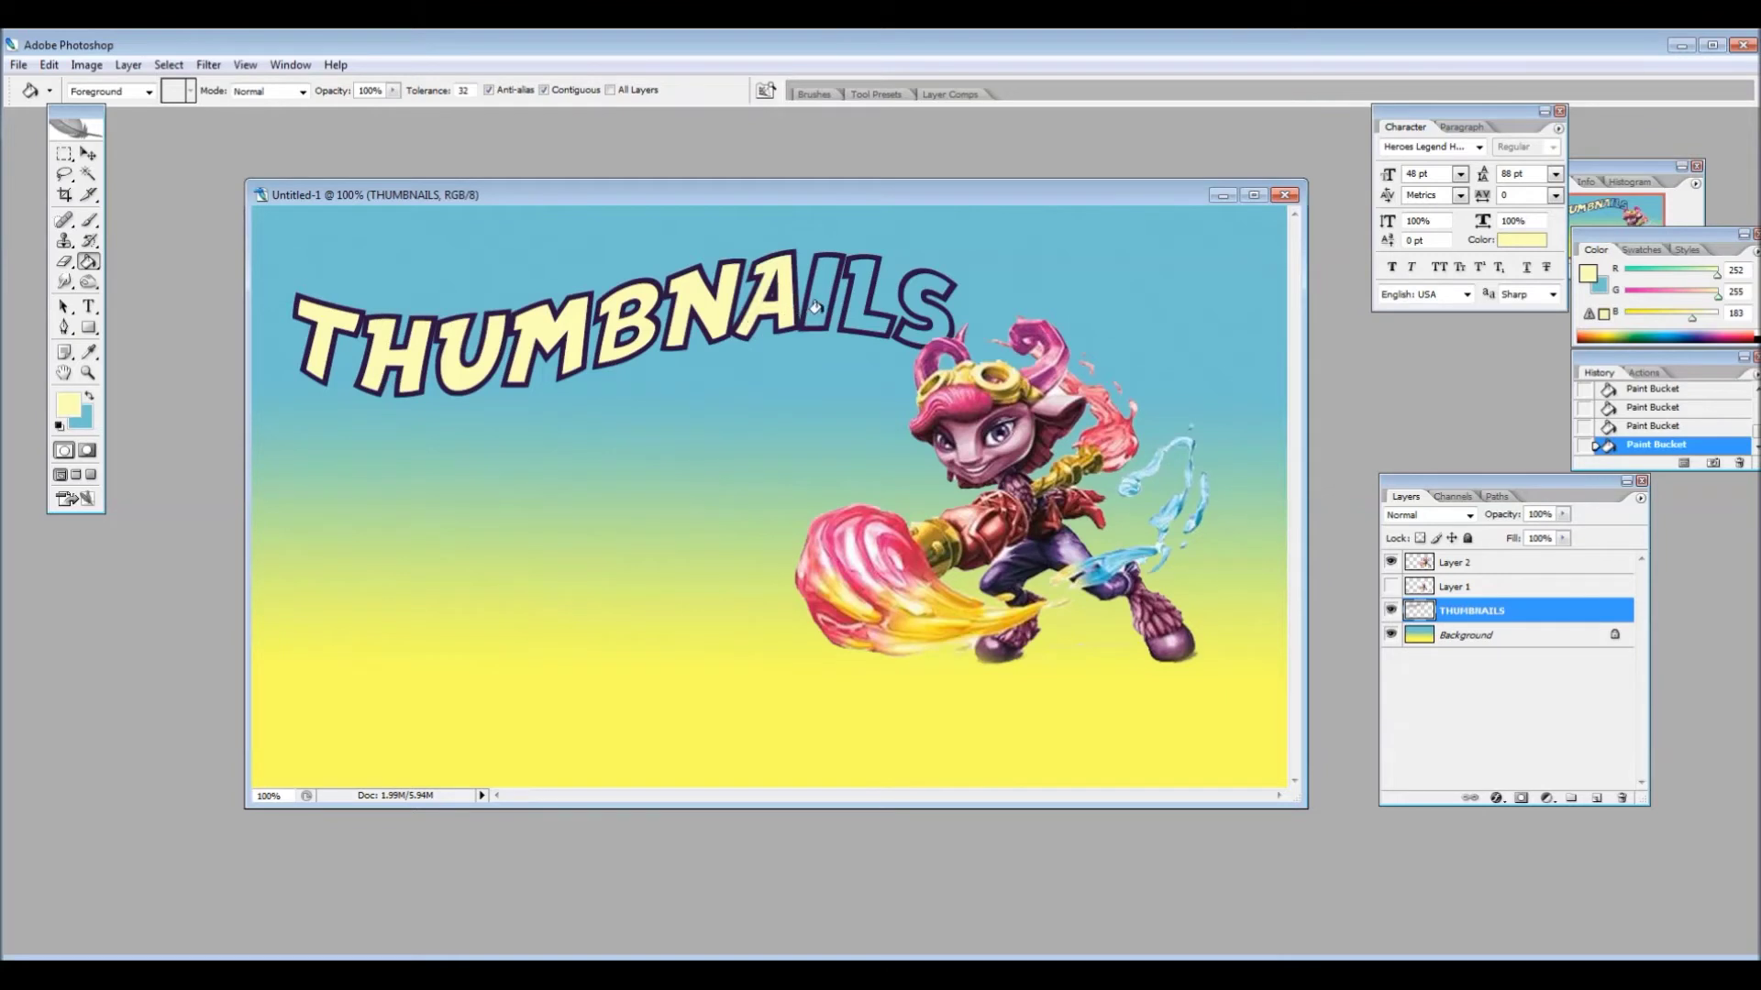
click(819, 310)
click(851, 303)
click(902, 329)
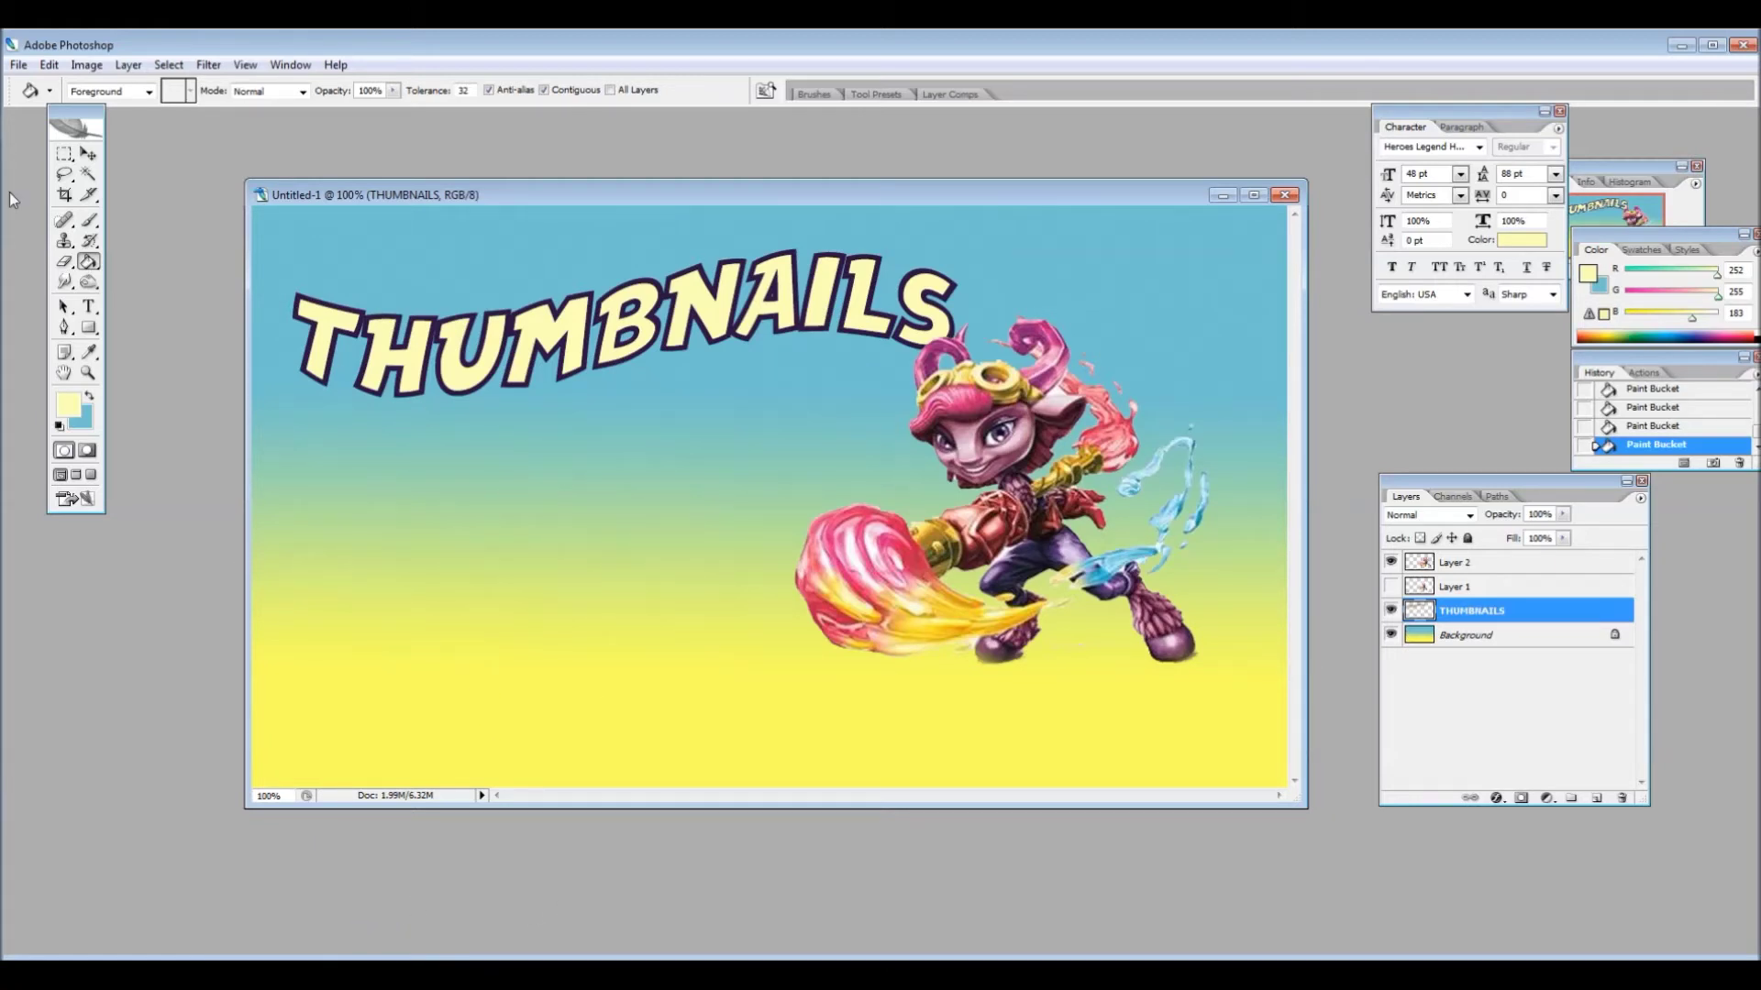
Step: Open the paint_splash_png_by_absurdwordpreferred image from the Desktop
click(22, 68)
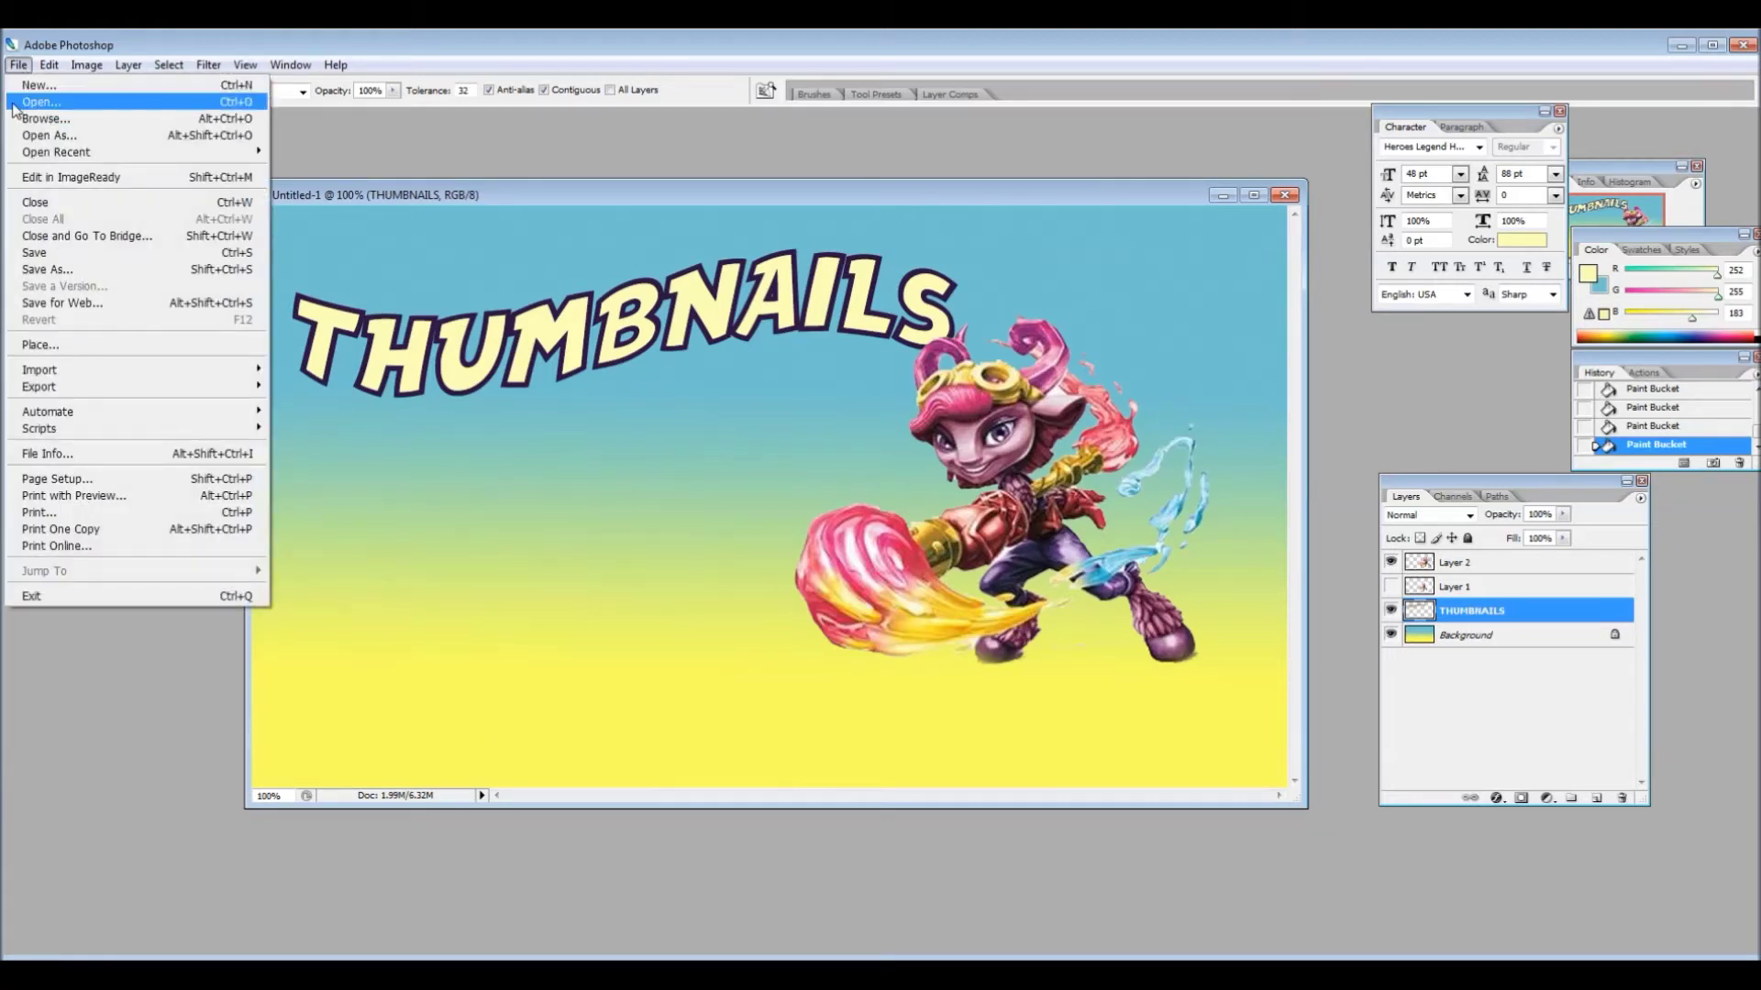
click(36, 102)
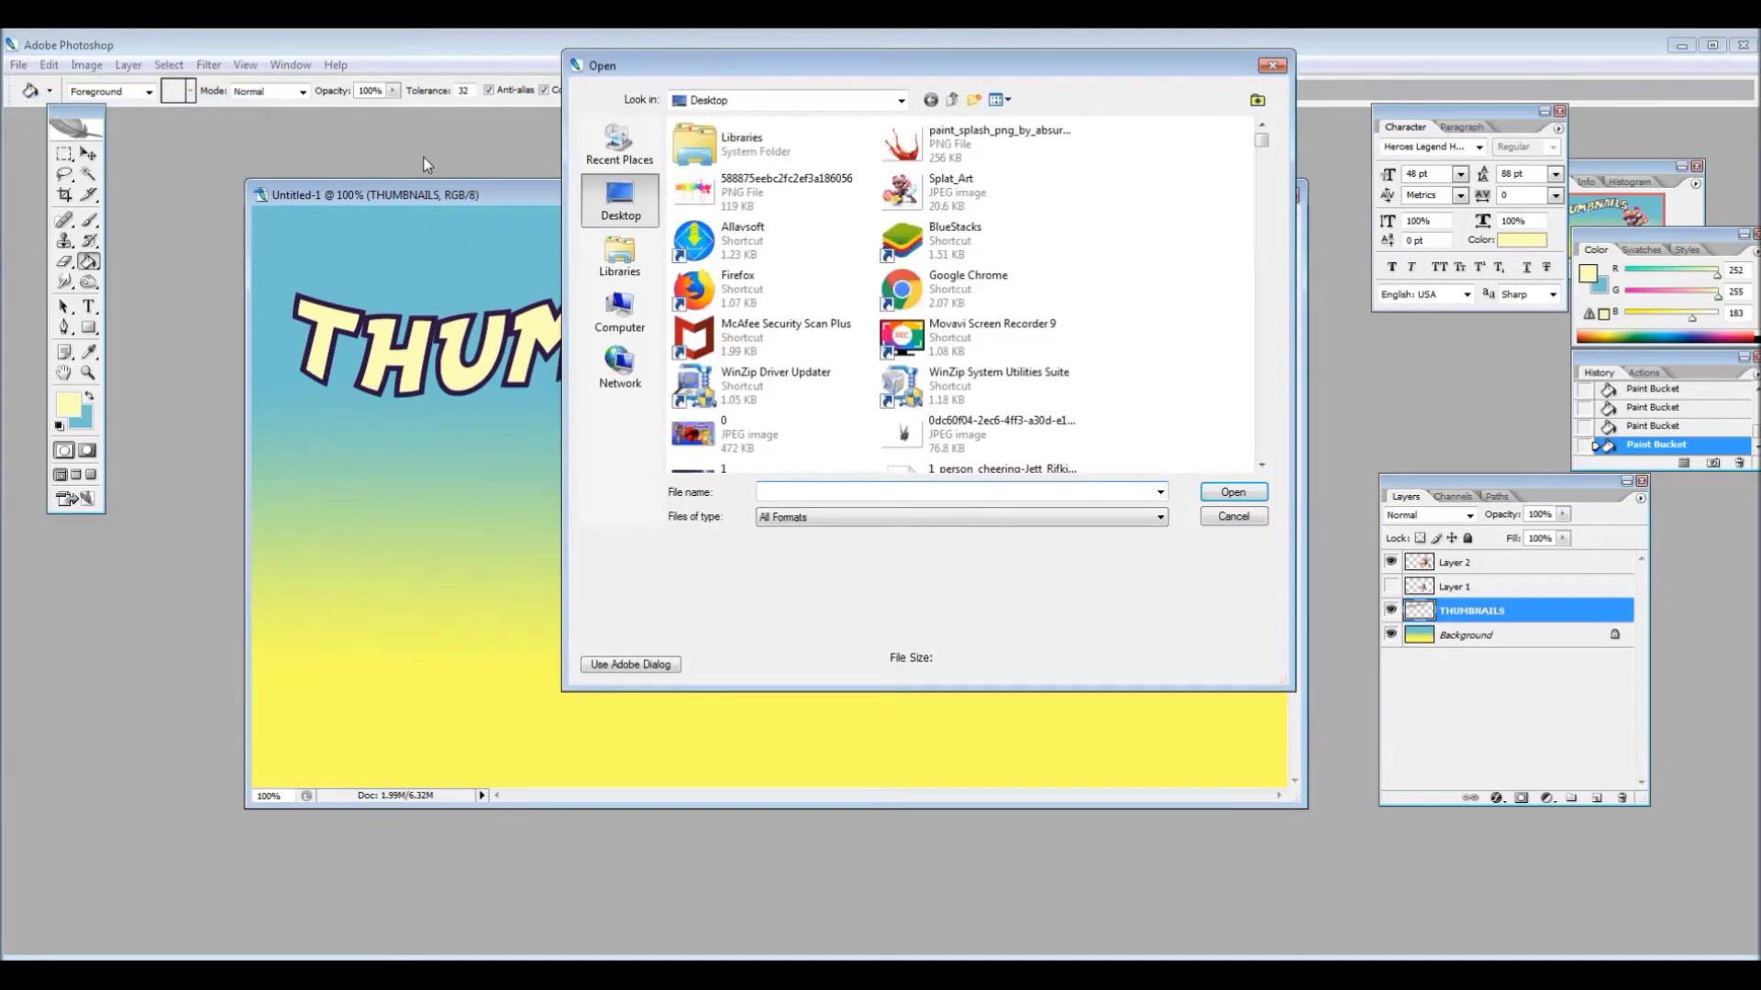
click(922, 164)
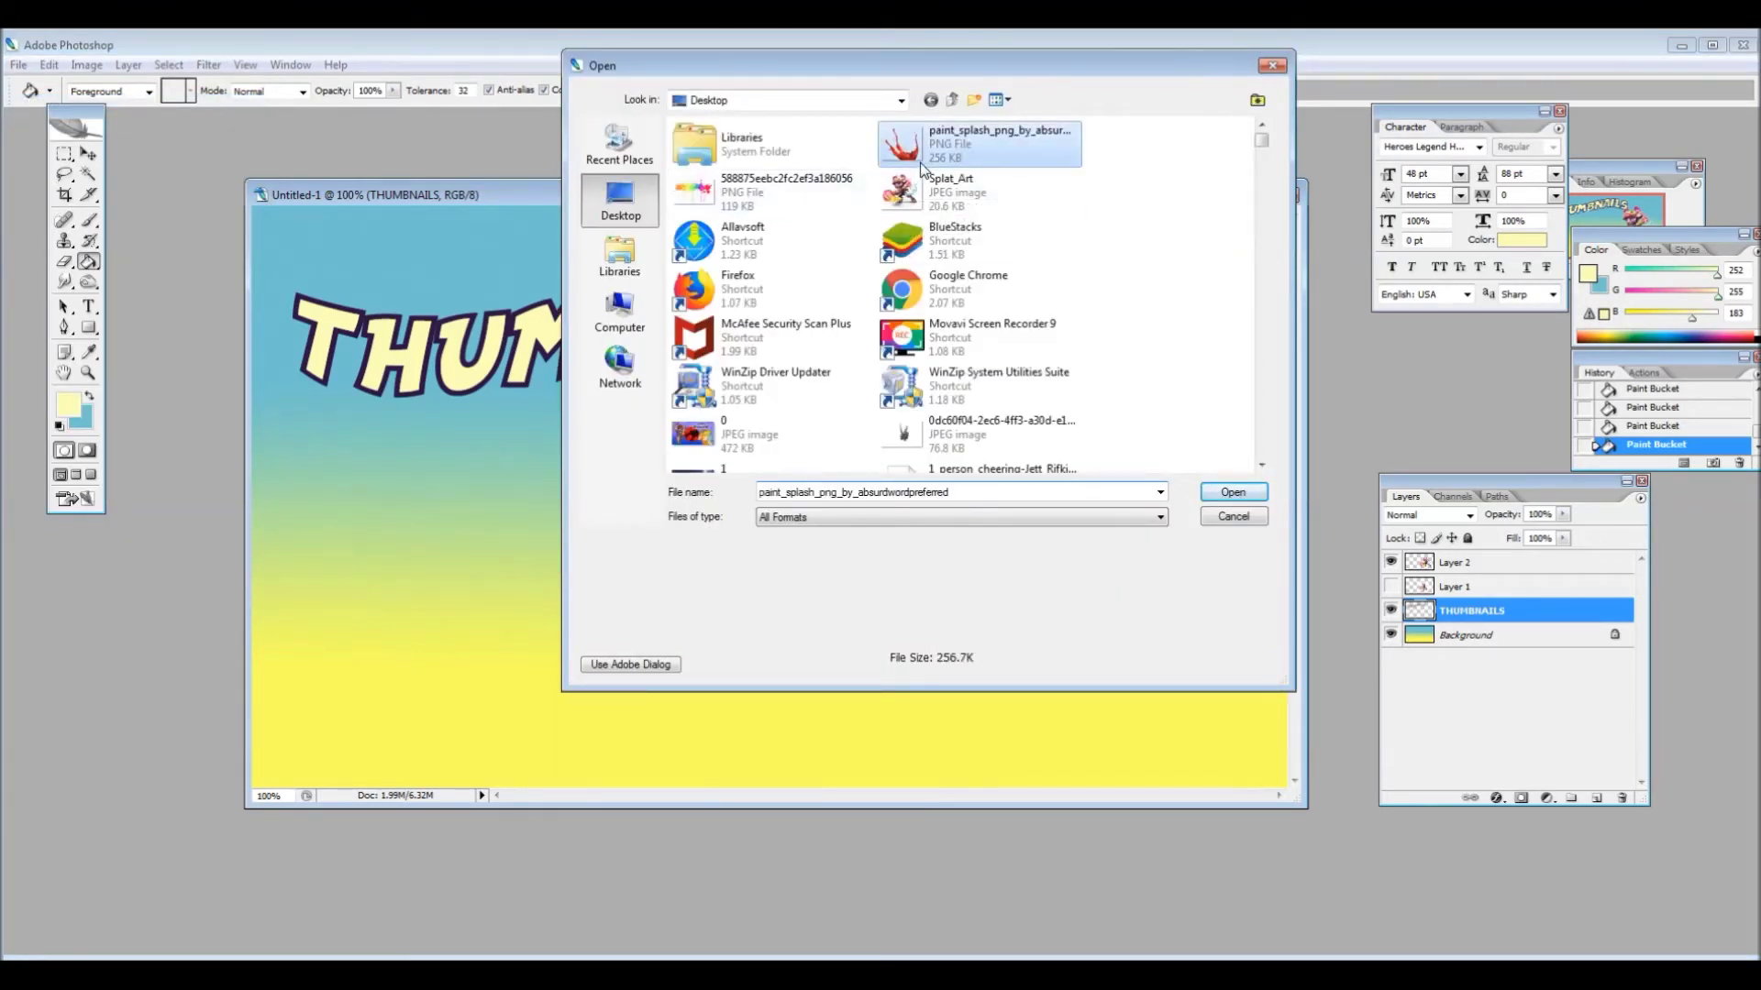
click(1248, 496)
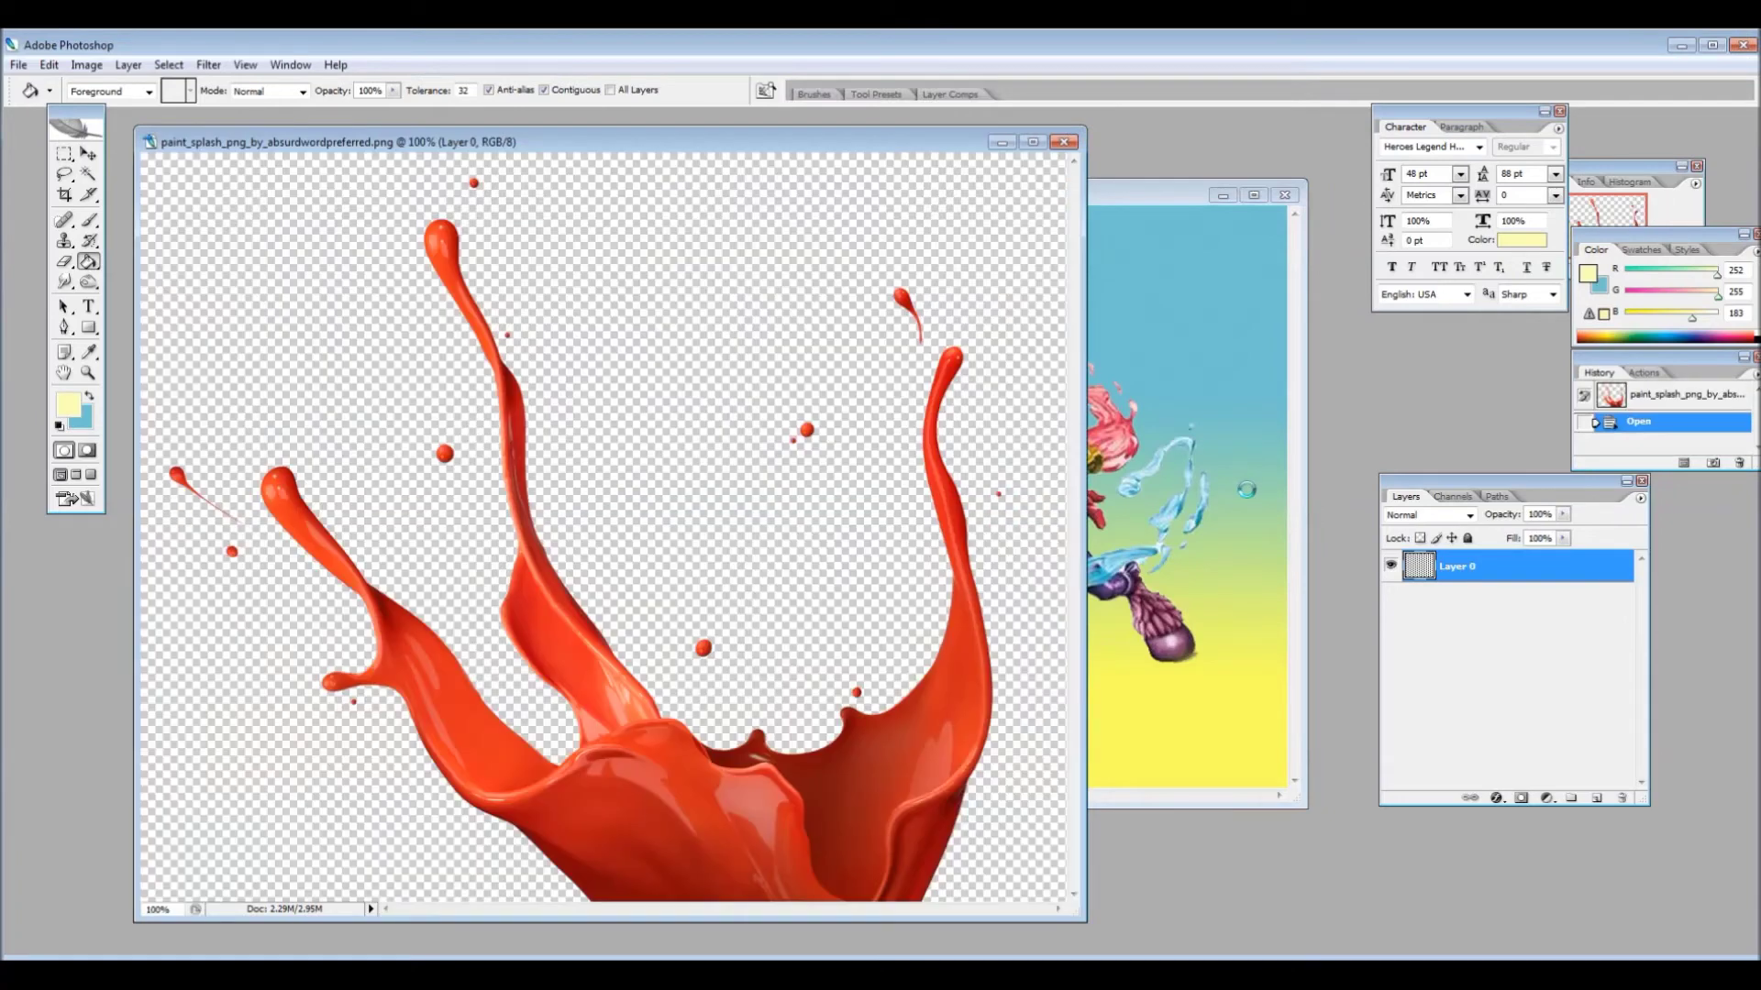
Step: Move the red paint splash into the thumbnail document, position it at the canvas's lower left, and place its layer beneath THUMBNAILS
click(89, 154)
mouse_move(743, 506)
mouse_down()
mouse_move(930, 482)
mouse_move(1126, 423)
mouse_up()
mouse_move(1110, 789)
mouse_down()
mouse_move(527, 777)
mouse_move(570, 763)
mouse_up()
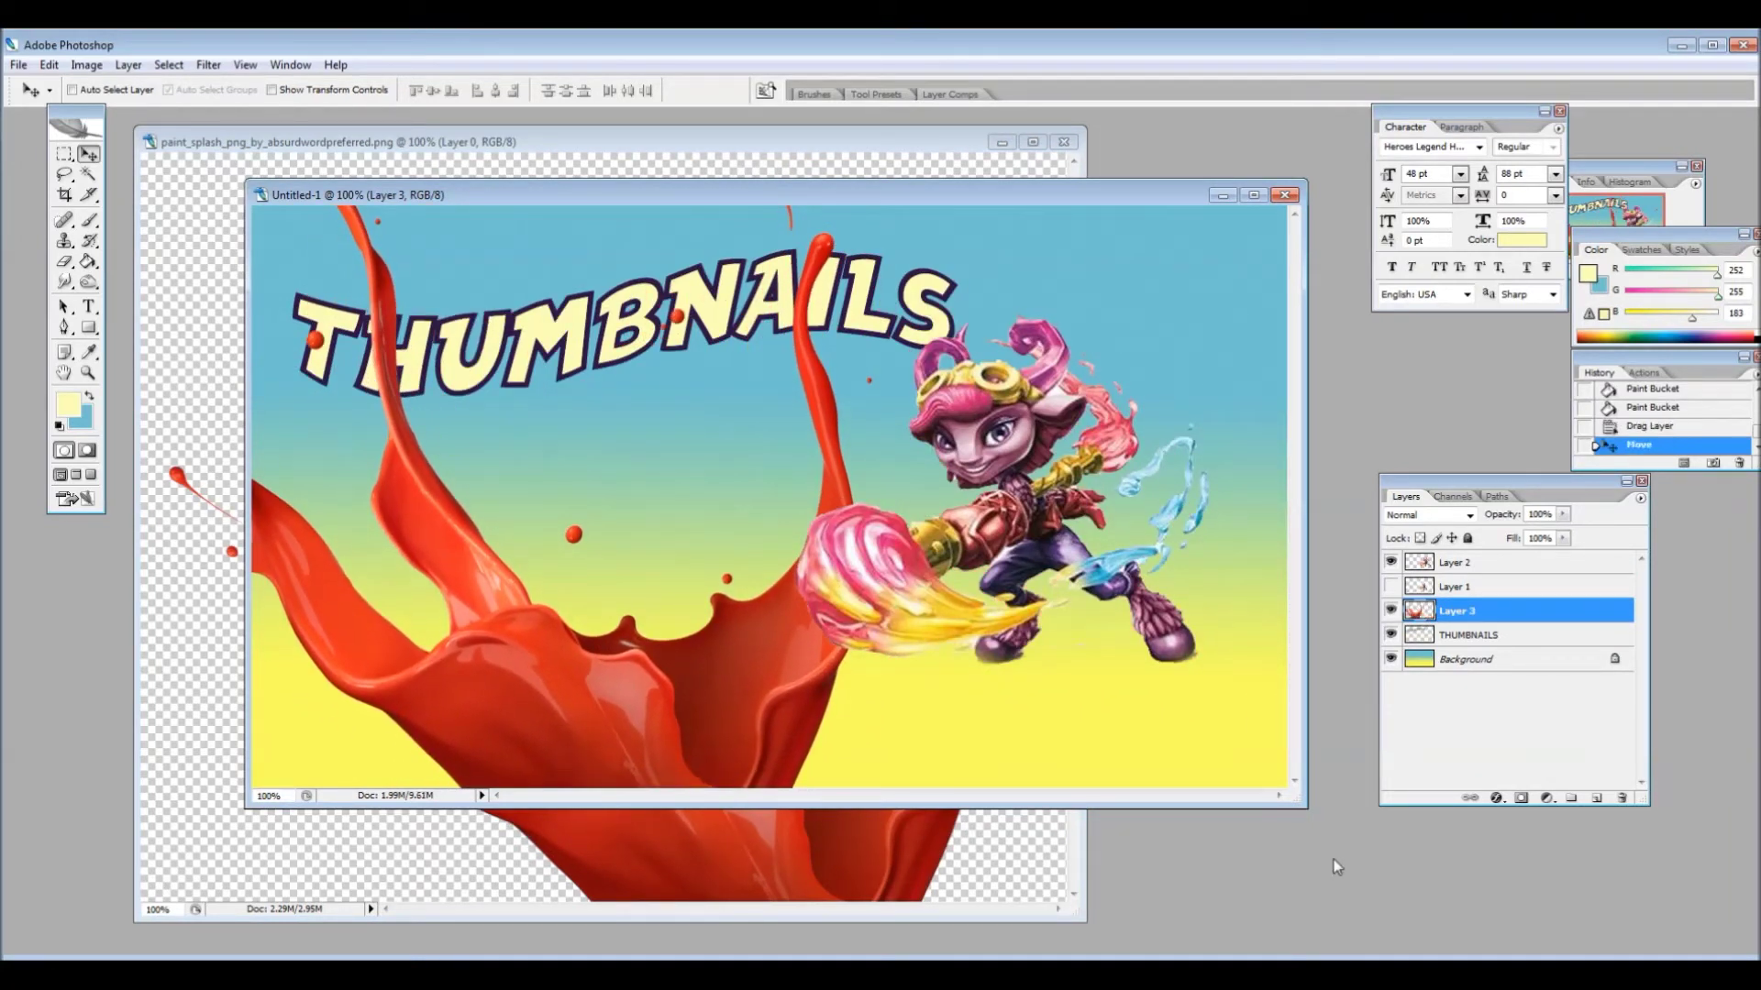
drag(1462, 616, 1462, 650)
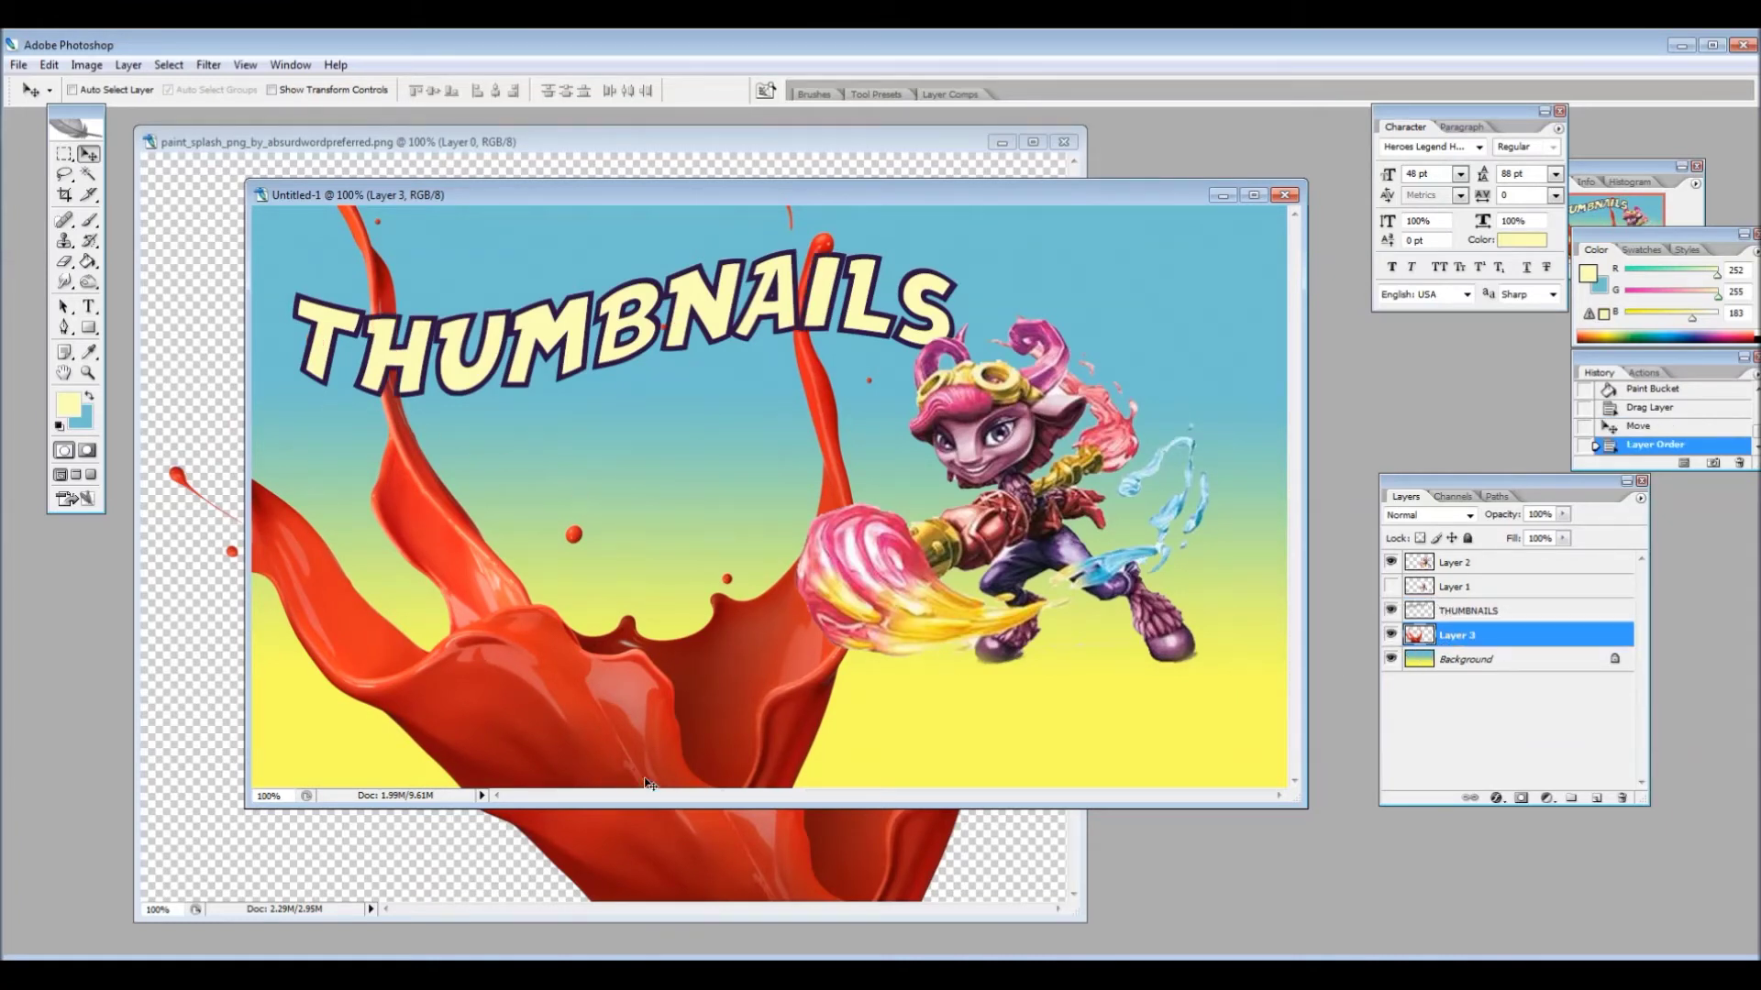
Step: Move the character slightly down and to the right, and lower the THUMBNAILS title on the canvas
click(1461, 563)
drag(1052, 582, 1085, 606)
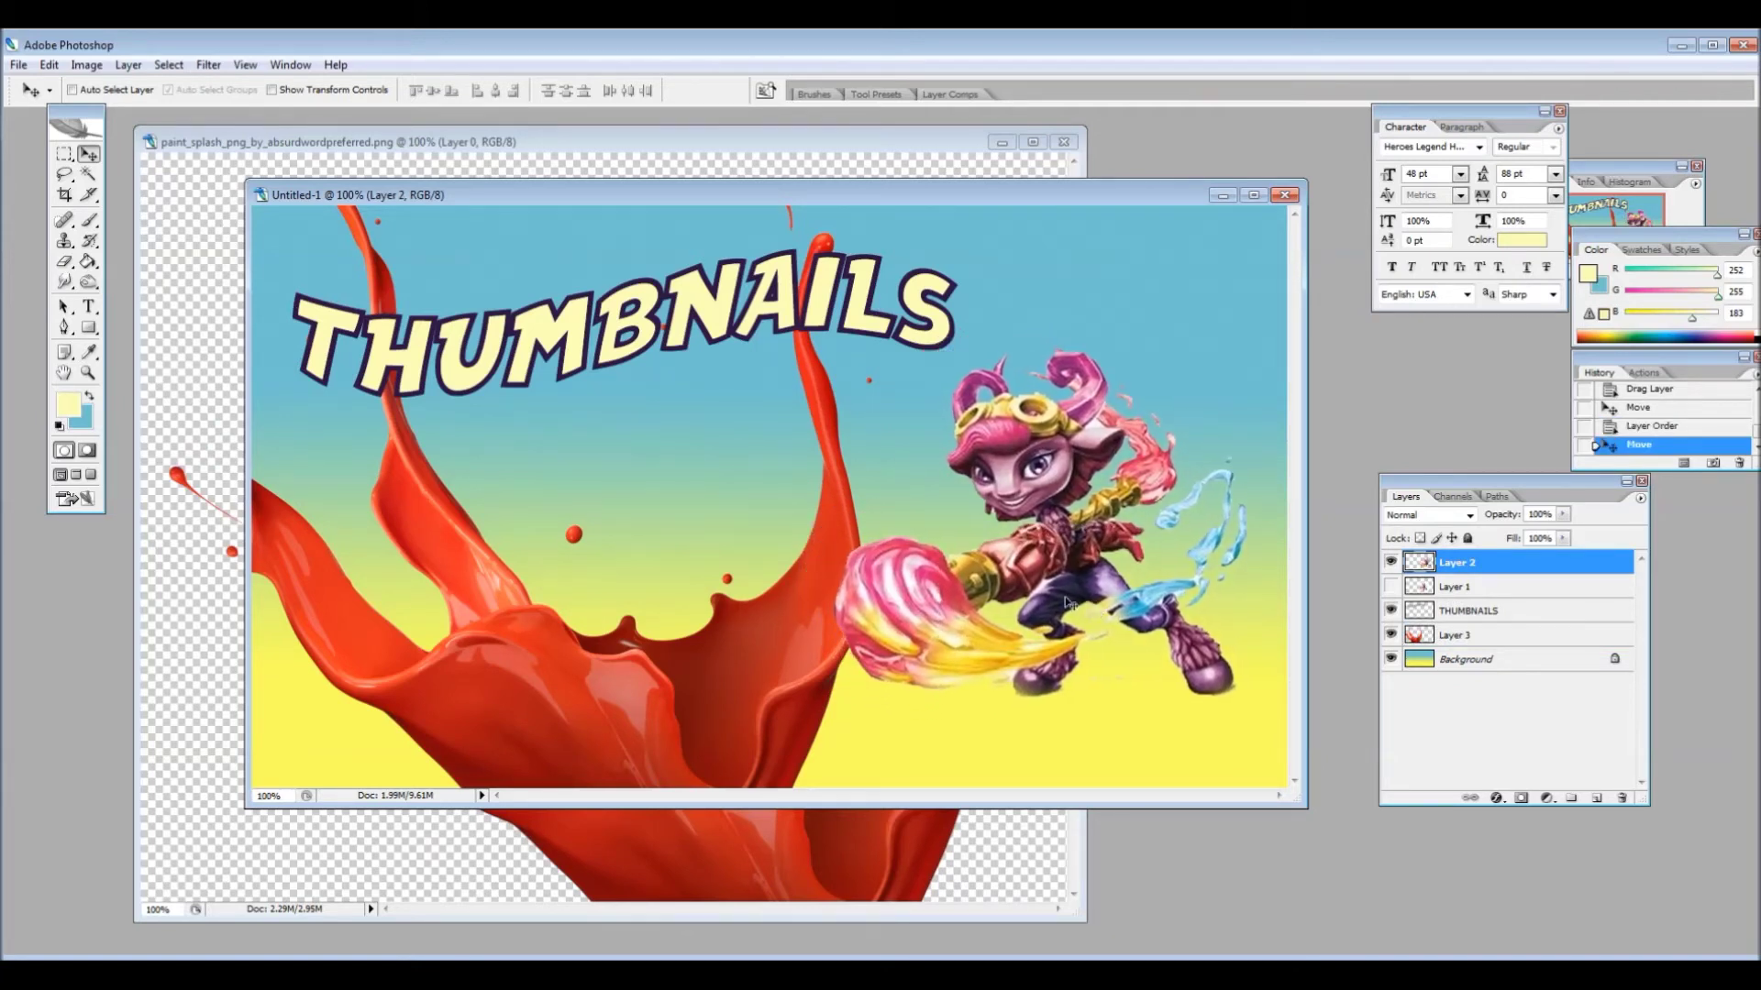
click(1472, 613)
drag(660, 337, 652, 400)
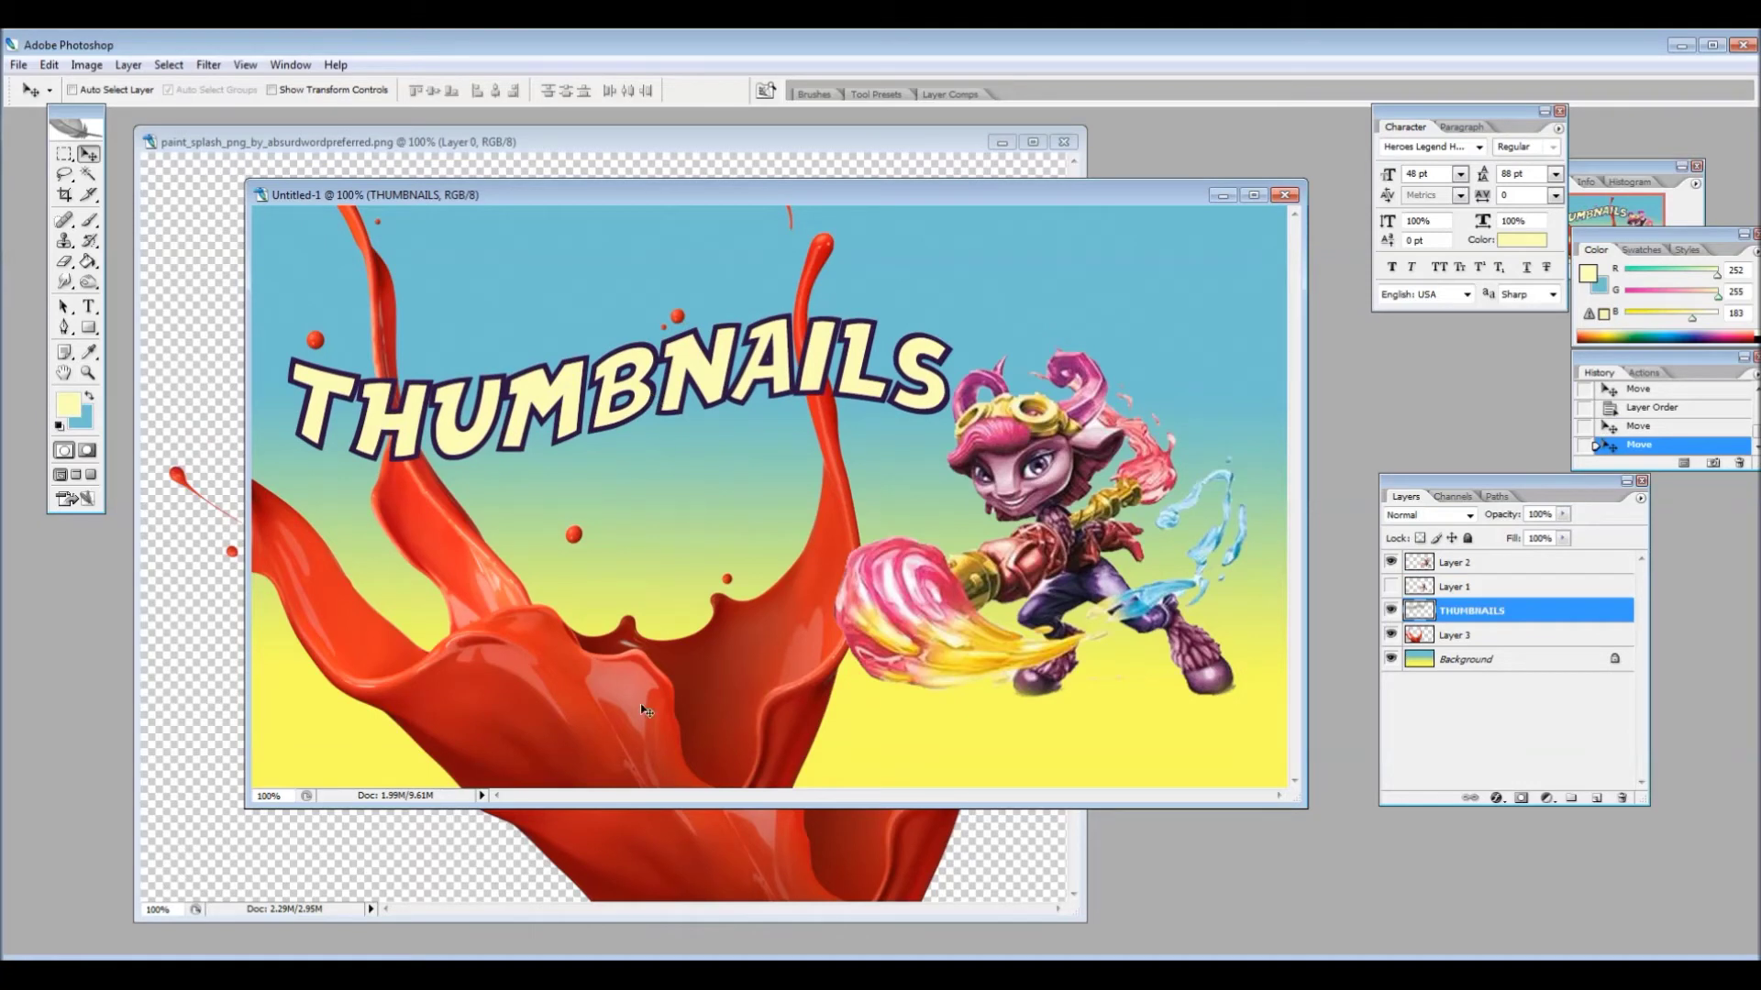
Step: Recolor the red paint splash to magenta pink with Hue/Saturation, and nudge it slightly left
click(1467, 637)
click(86, 64)
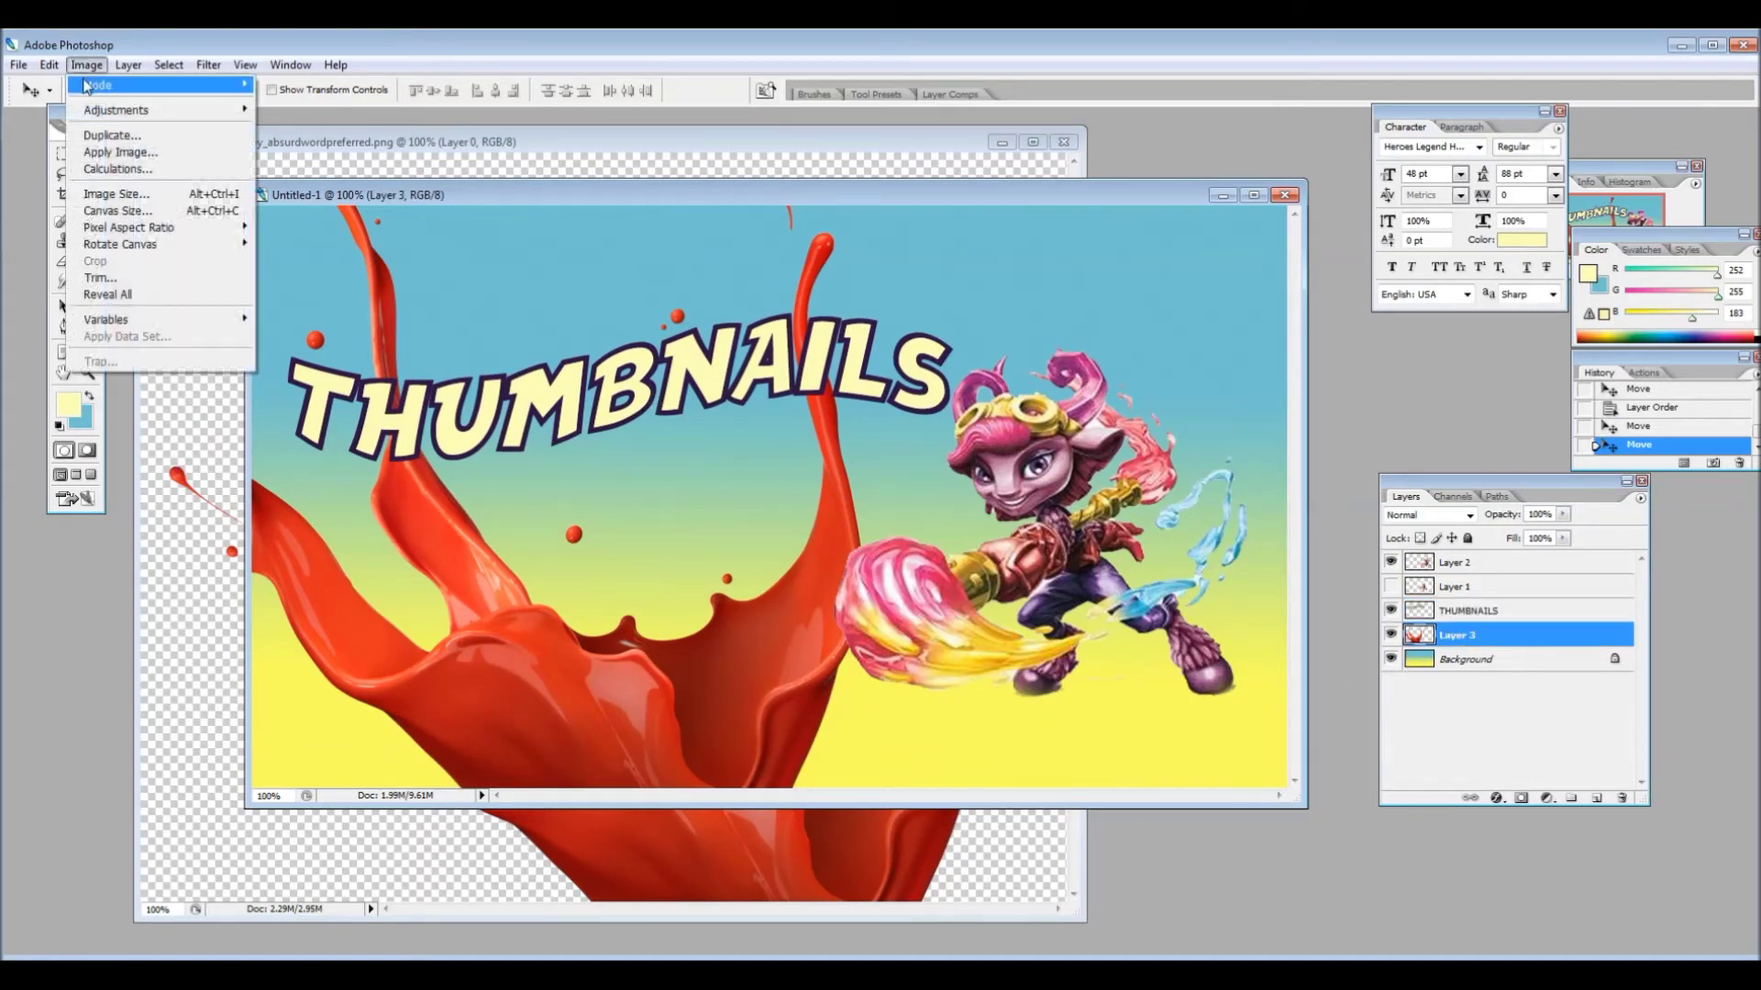
mouse_move(147, 109)
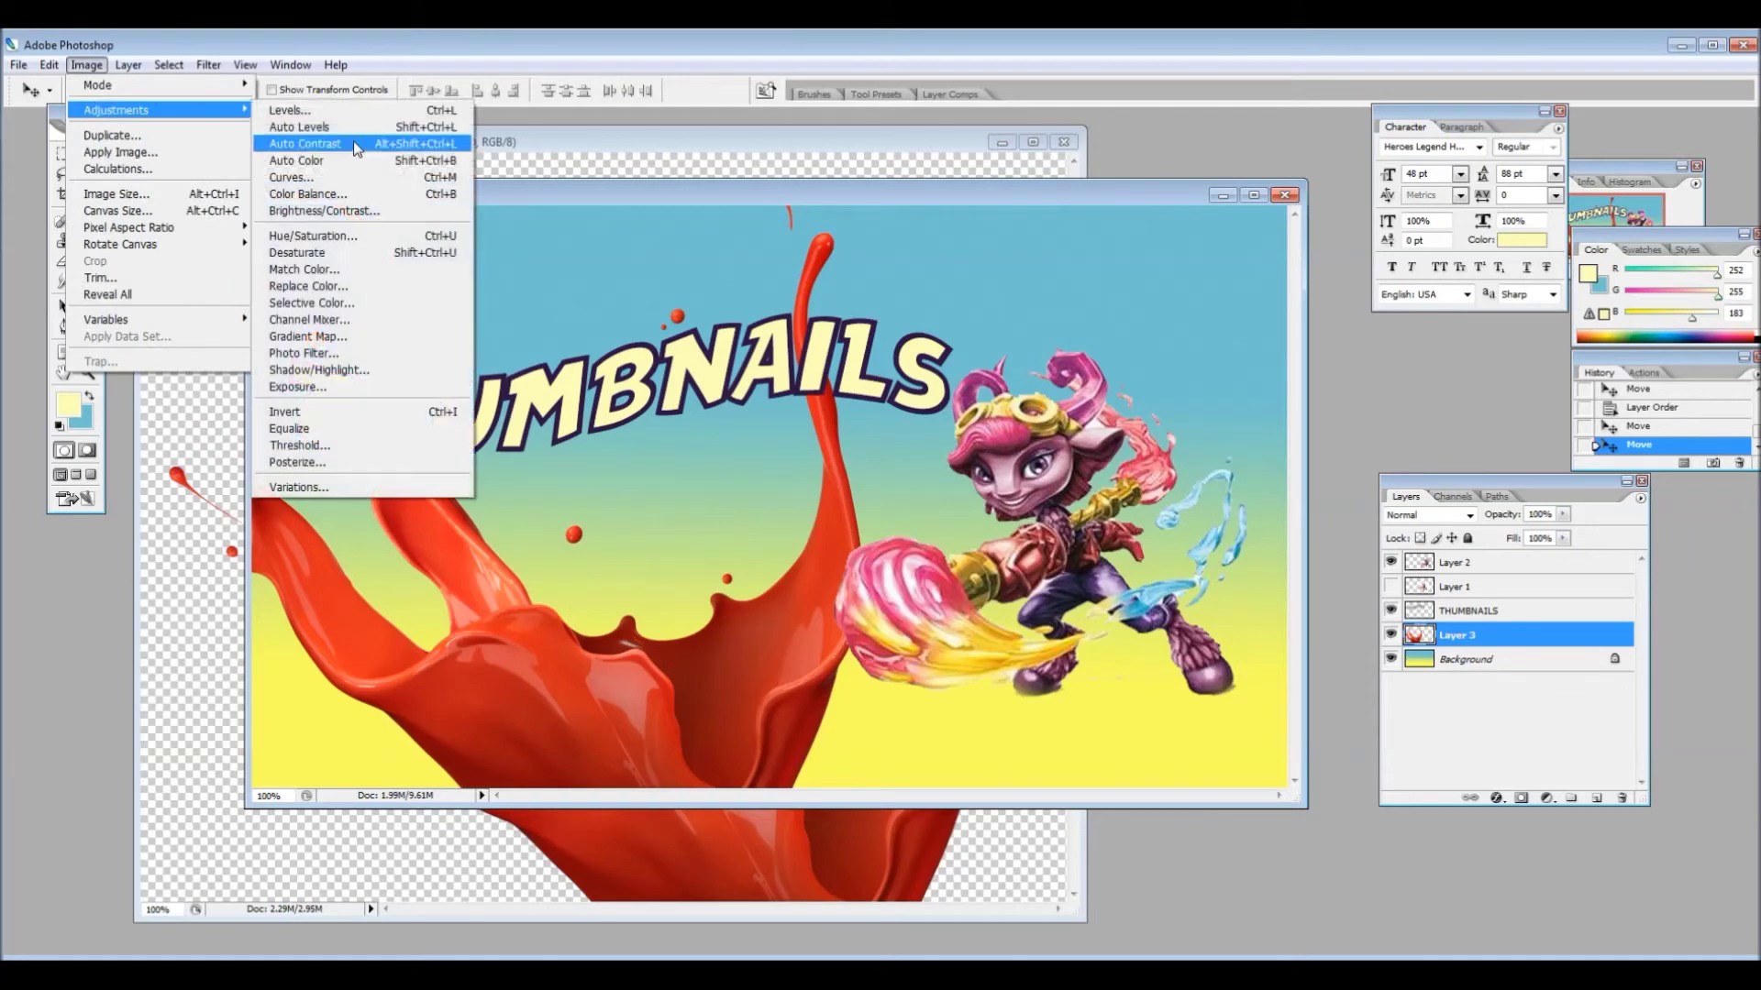
click(311, 236)
drag(1153, 561, 1115, 573)
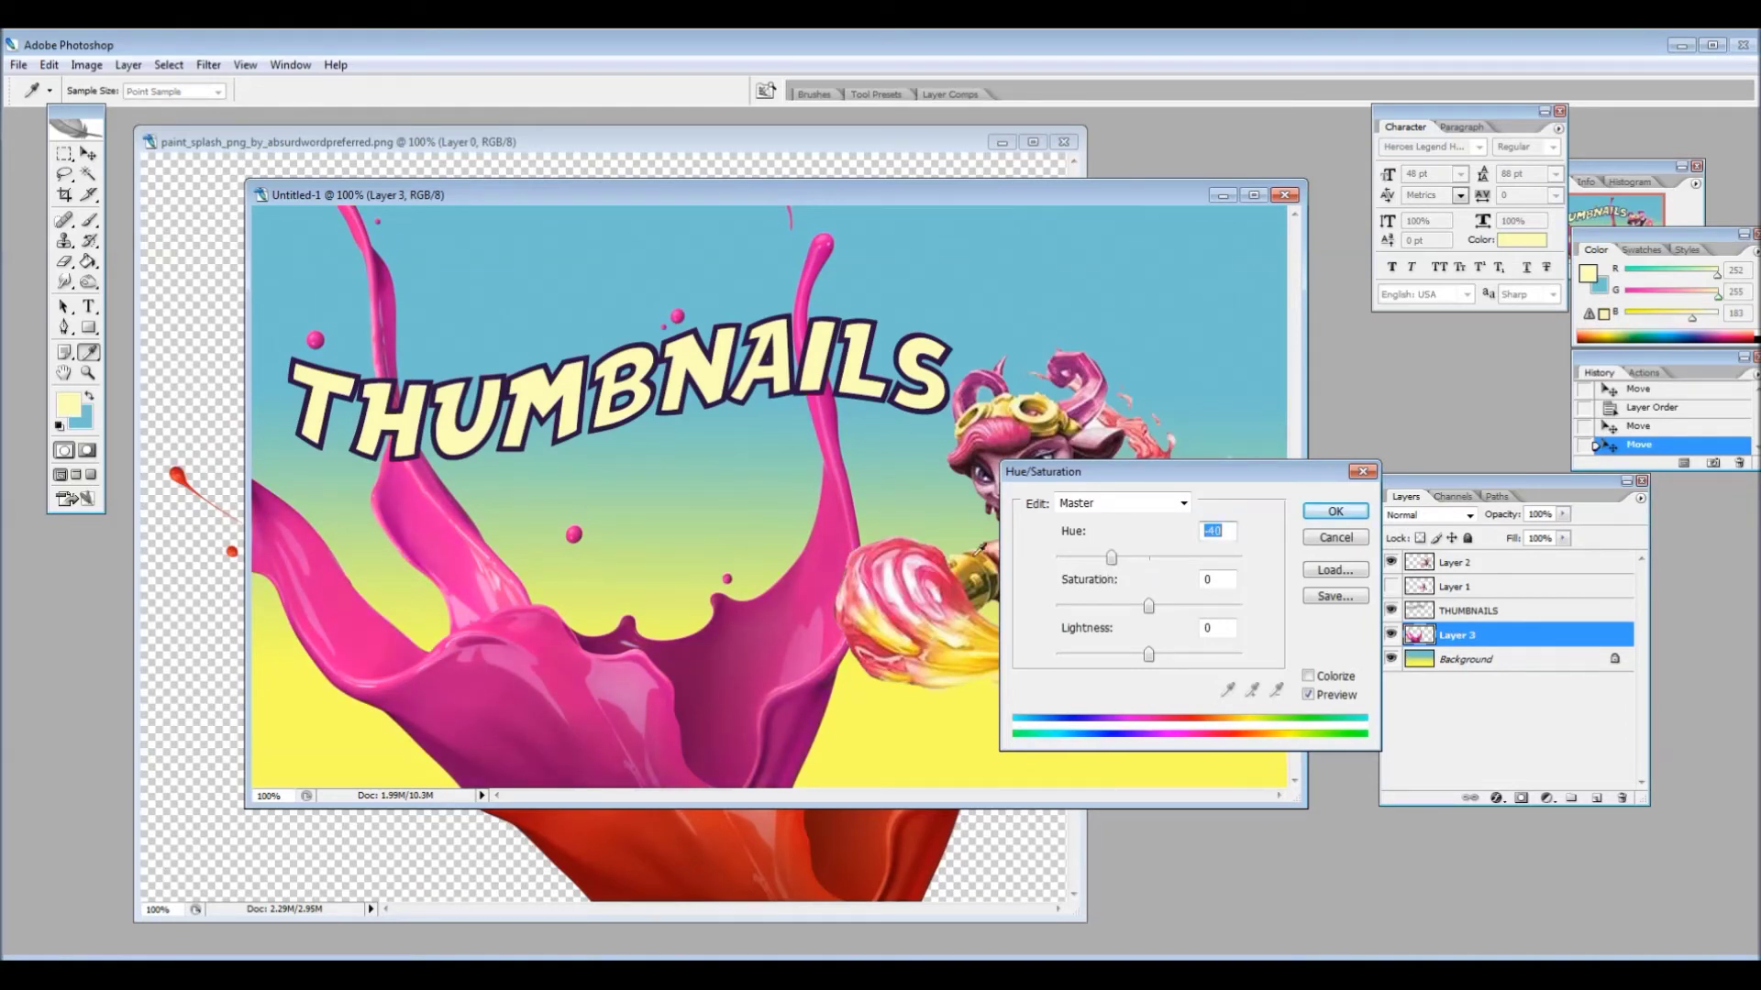
click(1312, 513)
drag(754, 676, 732, 676)
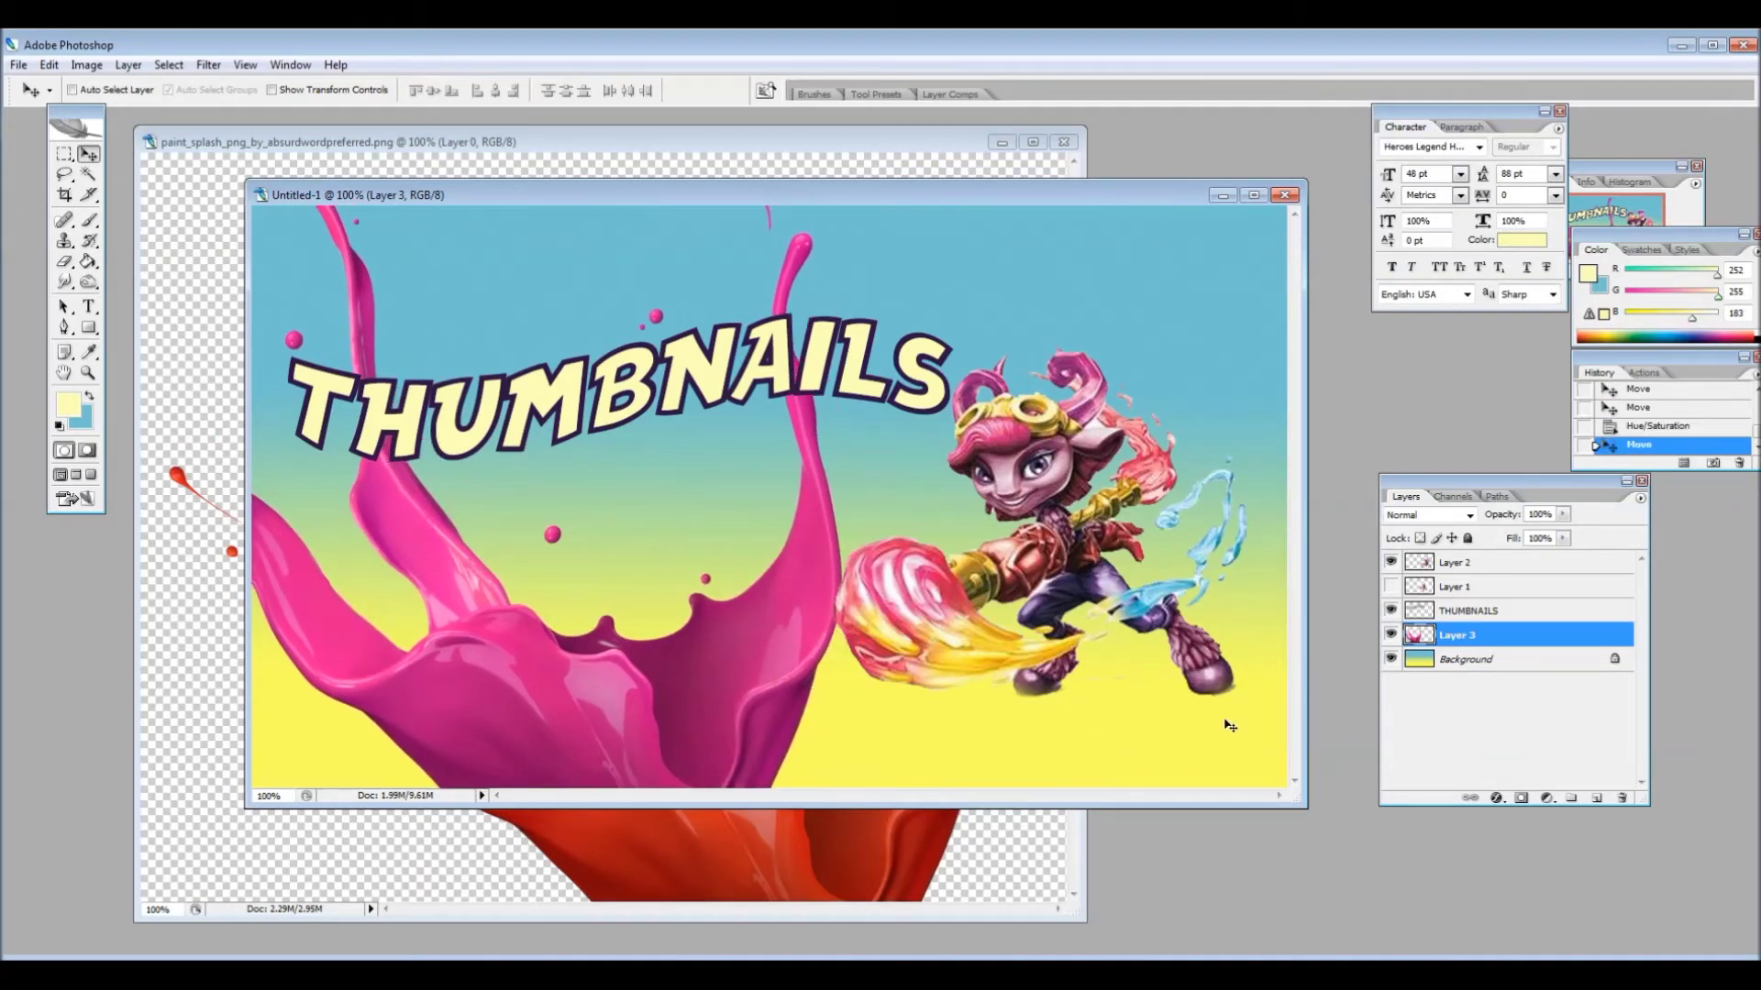
Step: Duplicate the pink splash layer within the same document, and move the copy up and to the right
right_click(1493, 637)
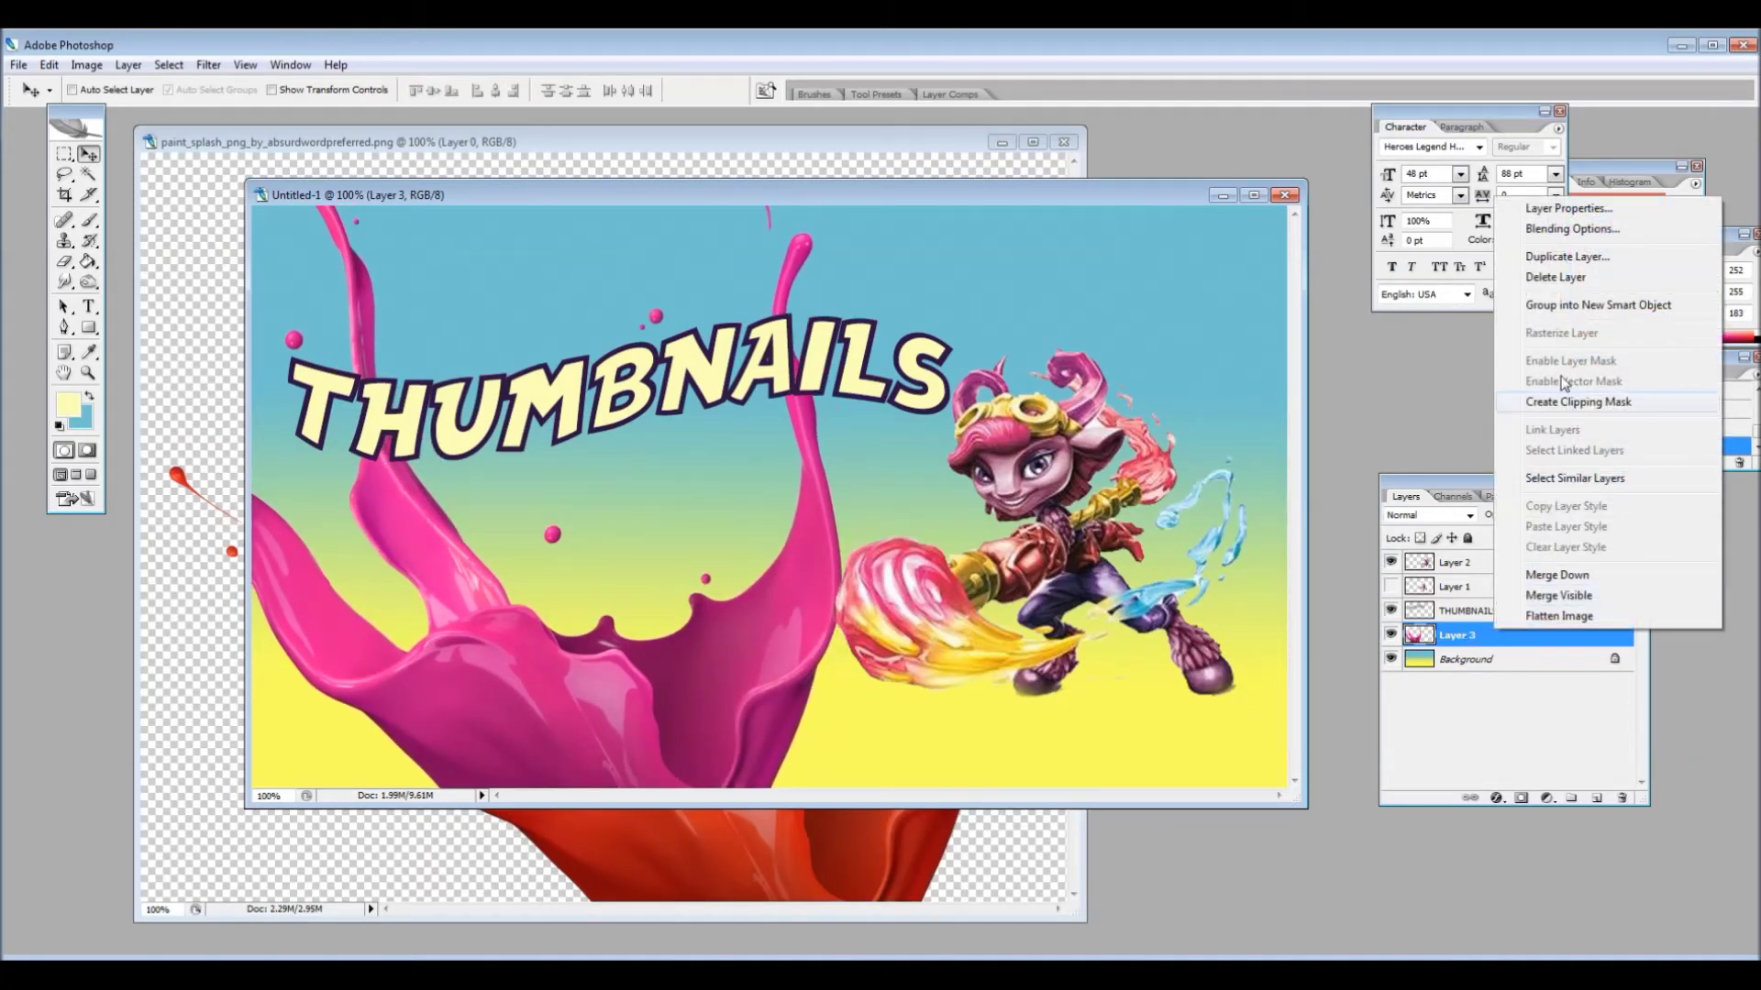
click(1563, 257)
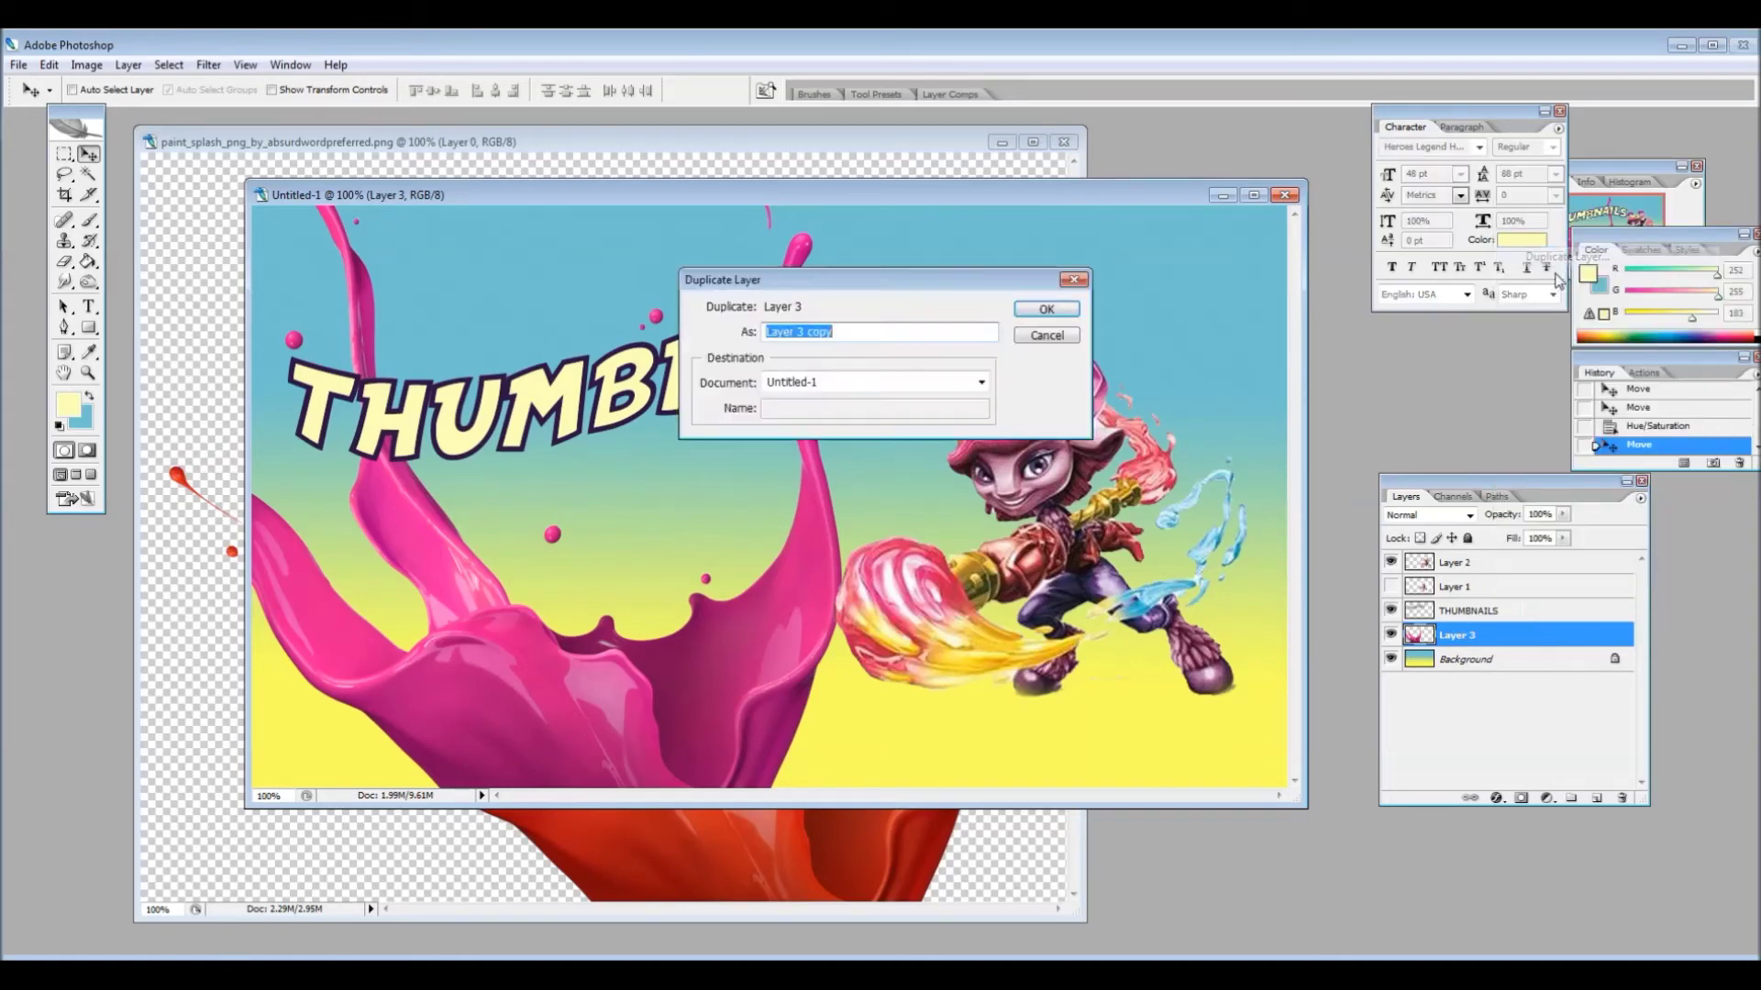
click(1044, 301)
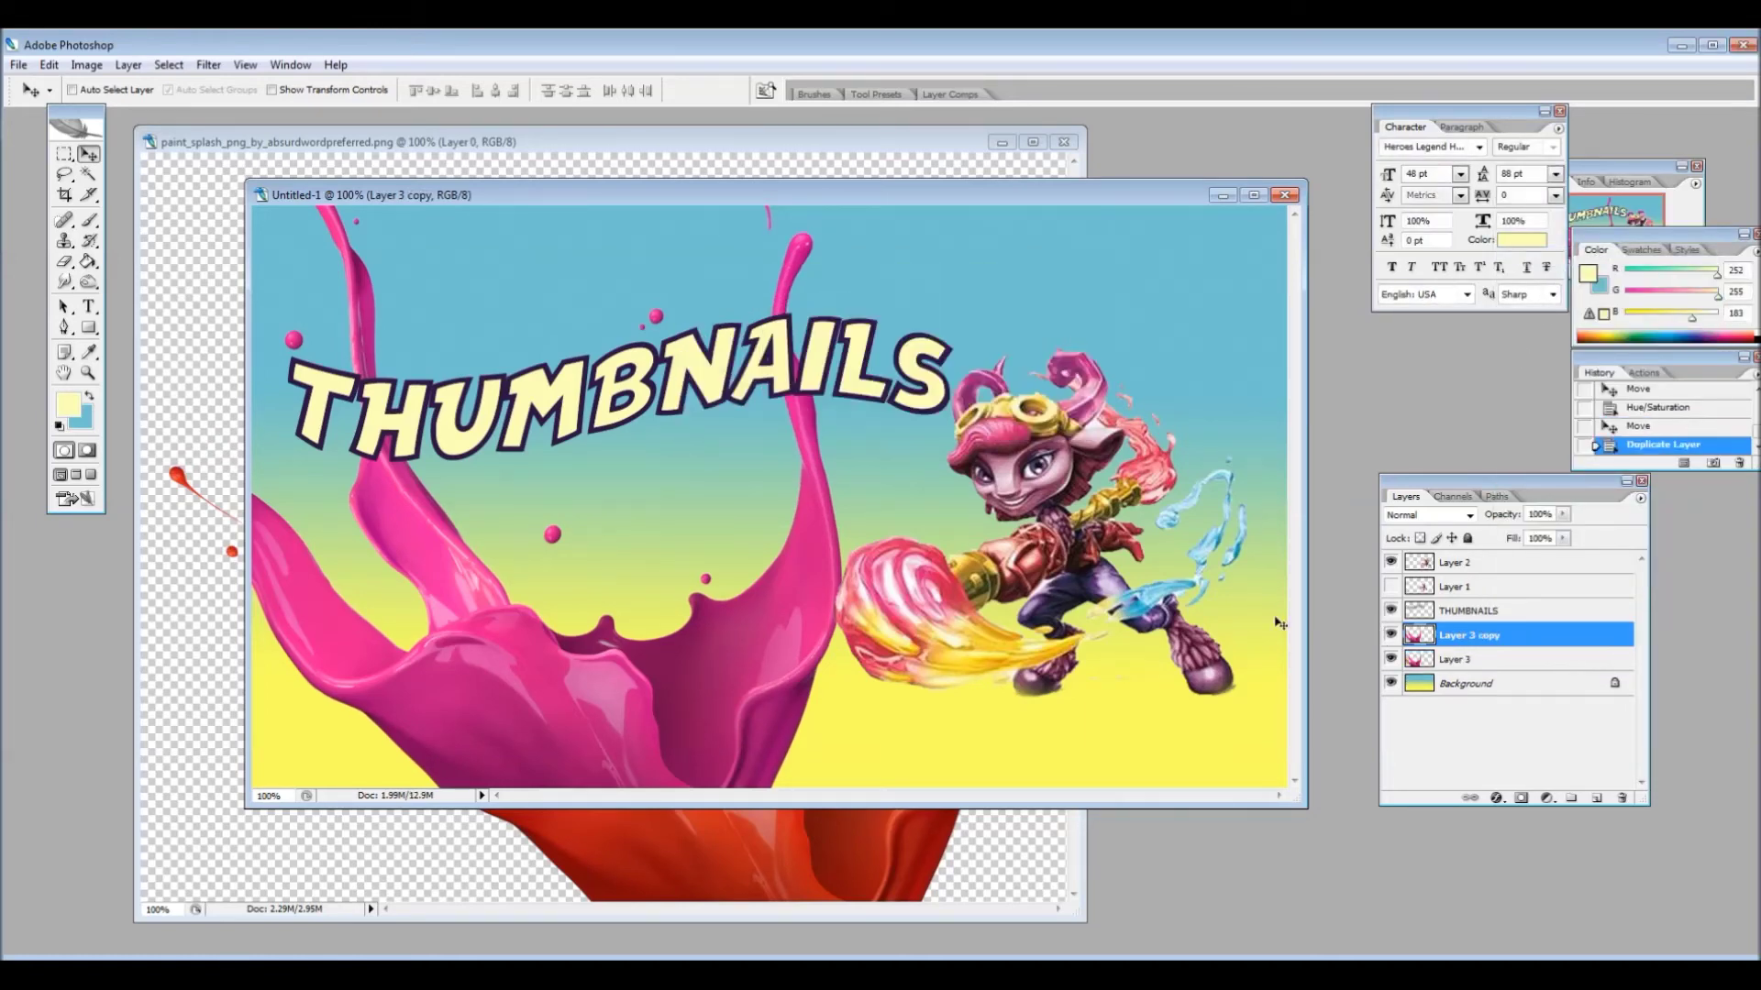
drag(629, 703, 737, 641)
Step: Flip the copied splash horizontally and move it down to the canvas's lower-left corner
click(48, 64)
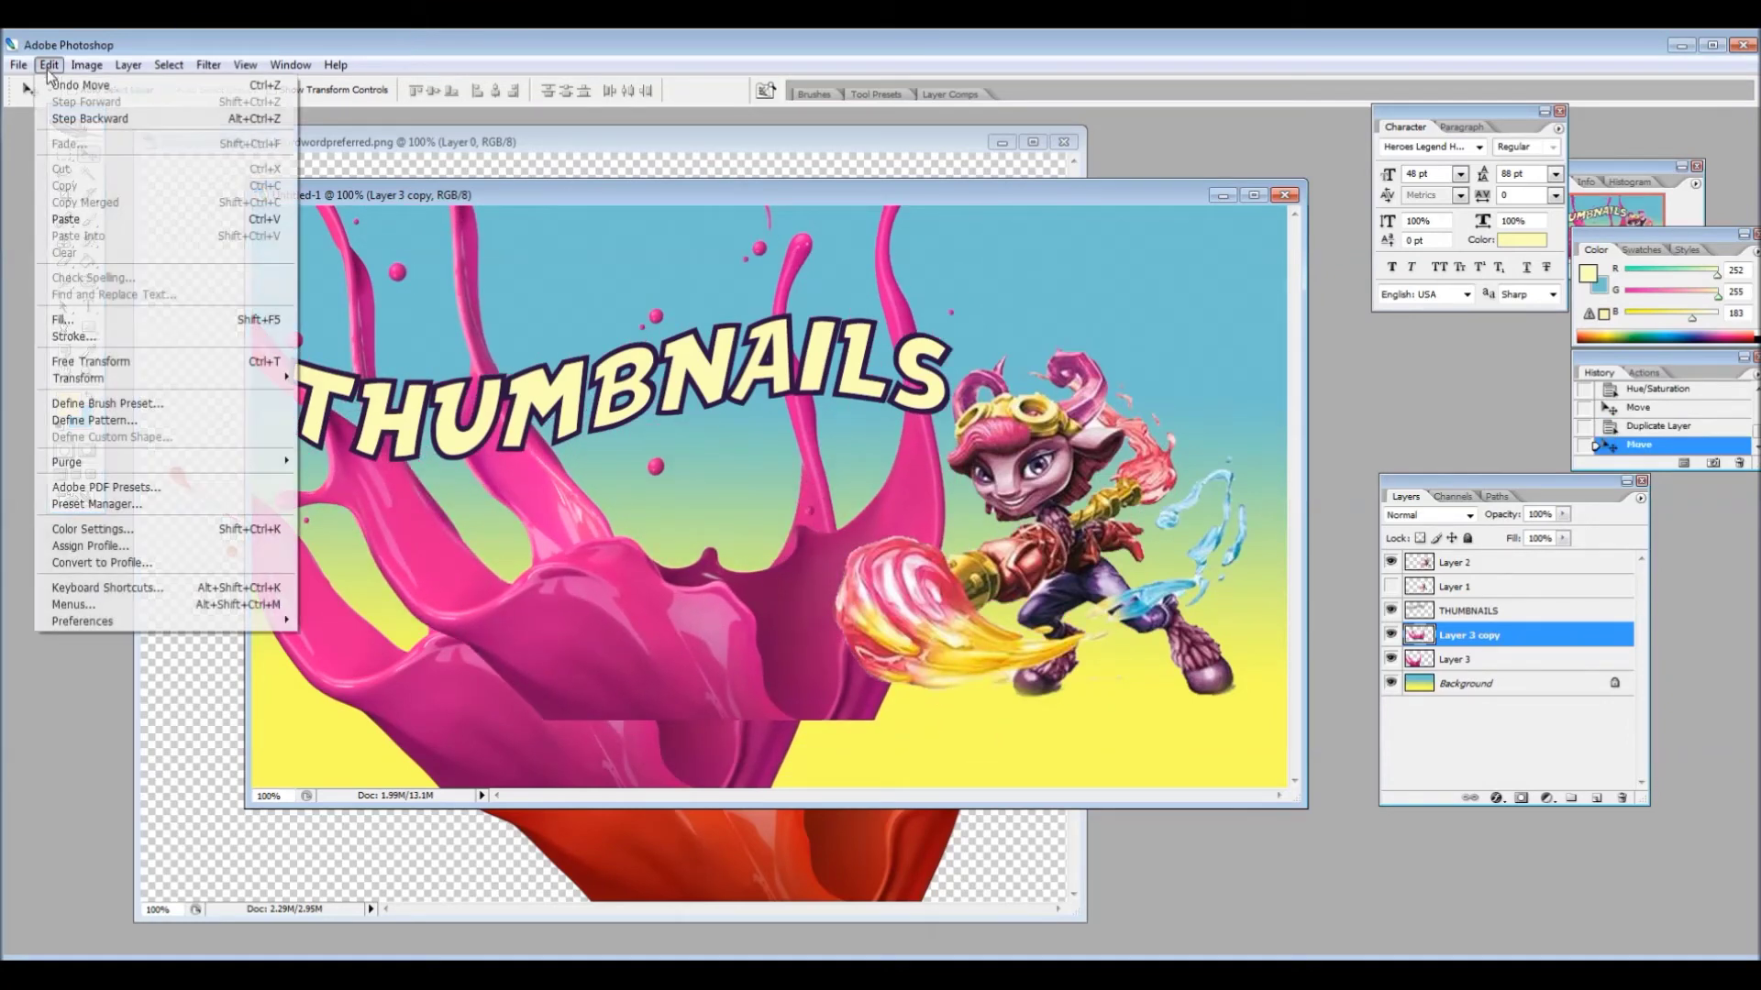
mouse_move(81, 379)
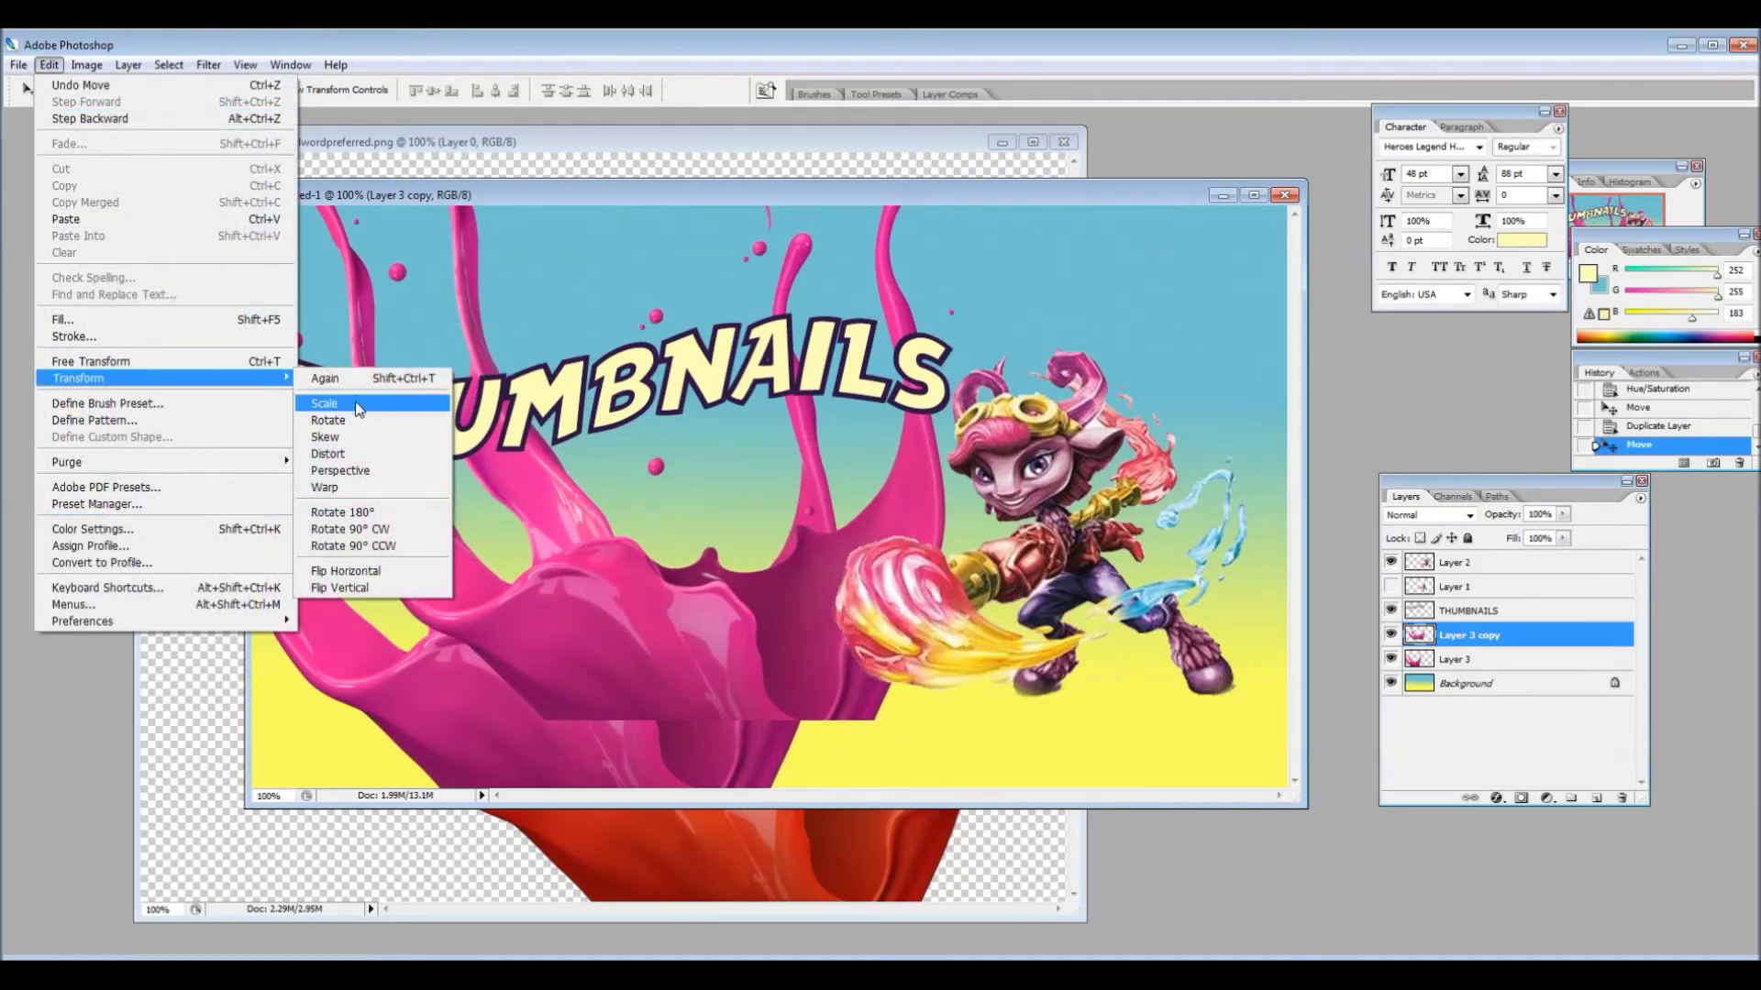
click(347, 573)
drag(348, 586, 389, 761)
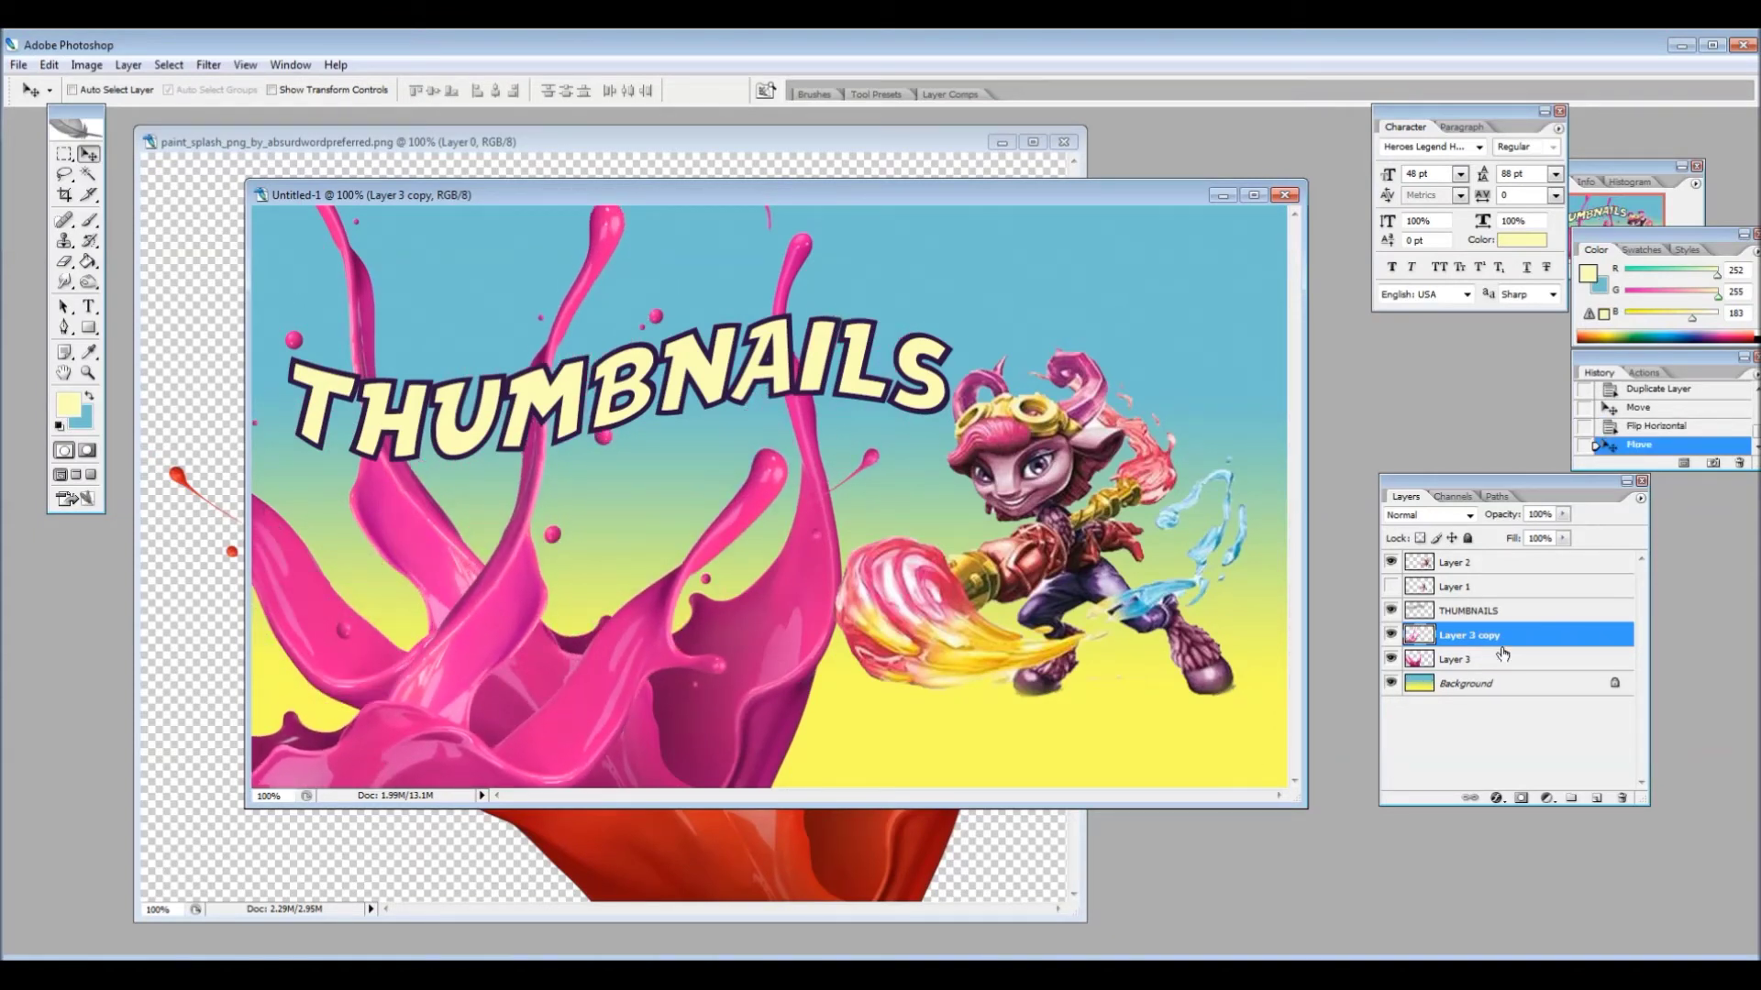
Step: Recolor the flipped splash copy from pink to golden yellow by shifting its hue with Hue/Saturation
click(92, 65)
mouse_move(138, 110)
click(308, 236)
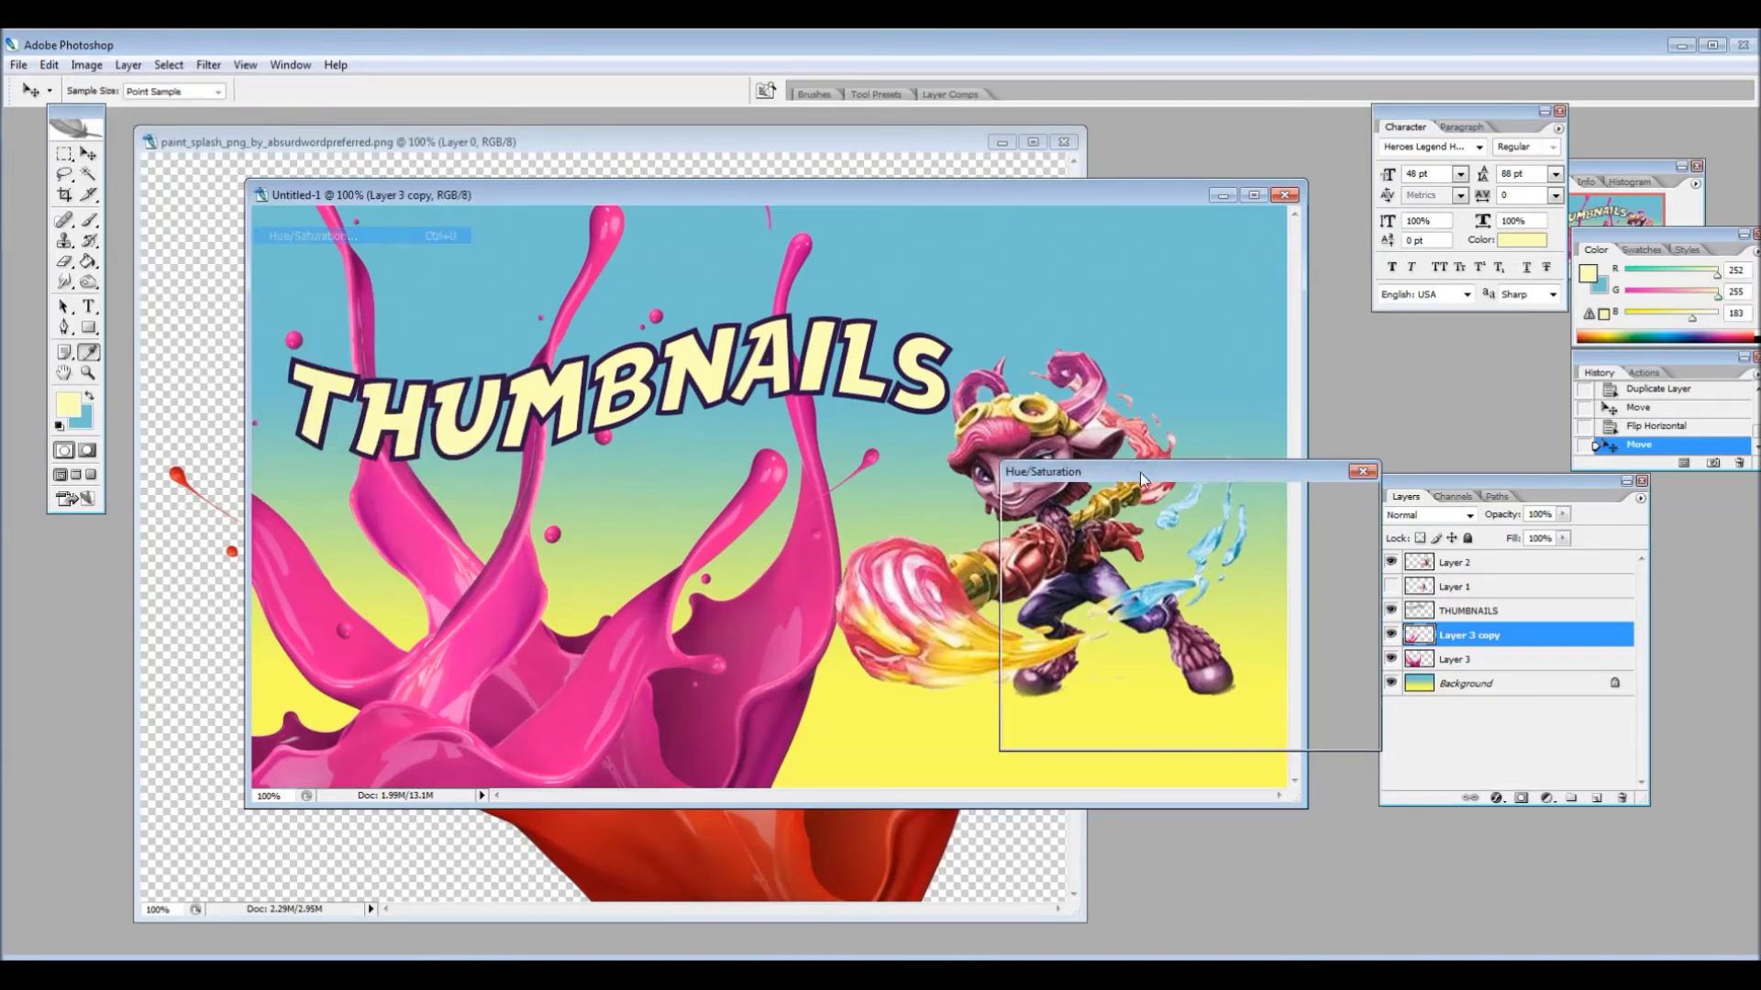
drag(1156, 564, 1208, 571)
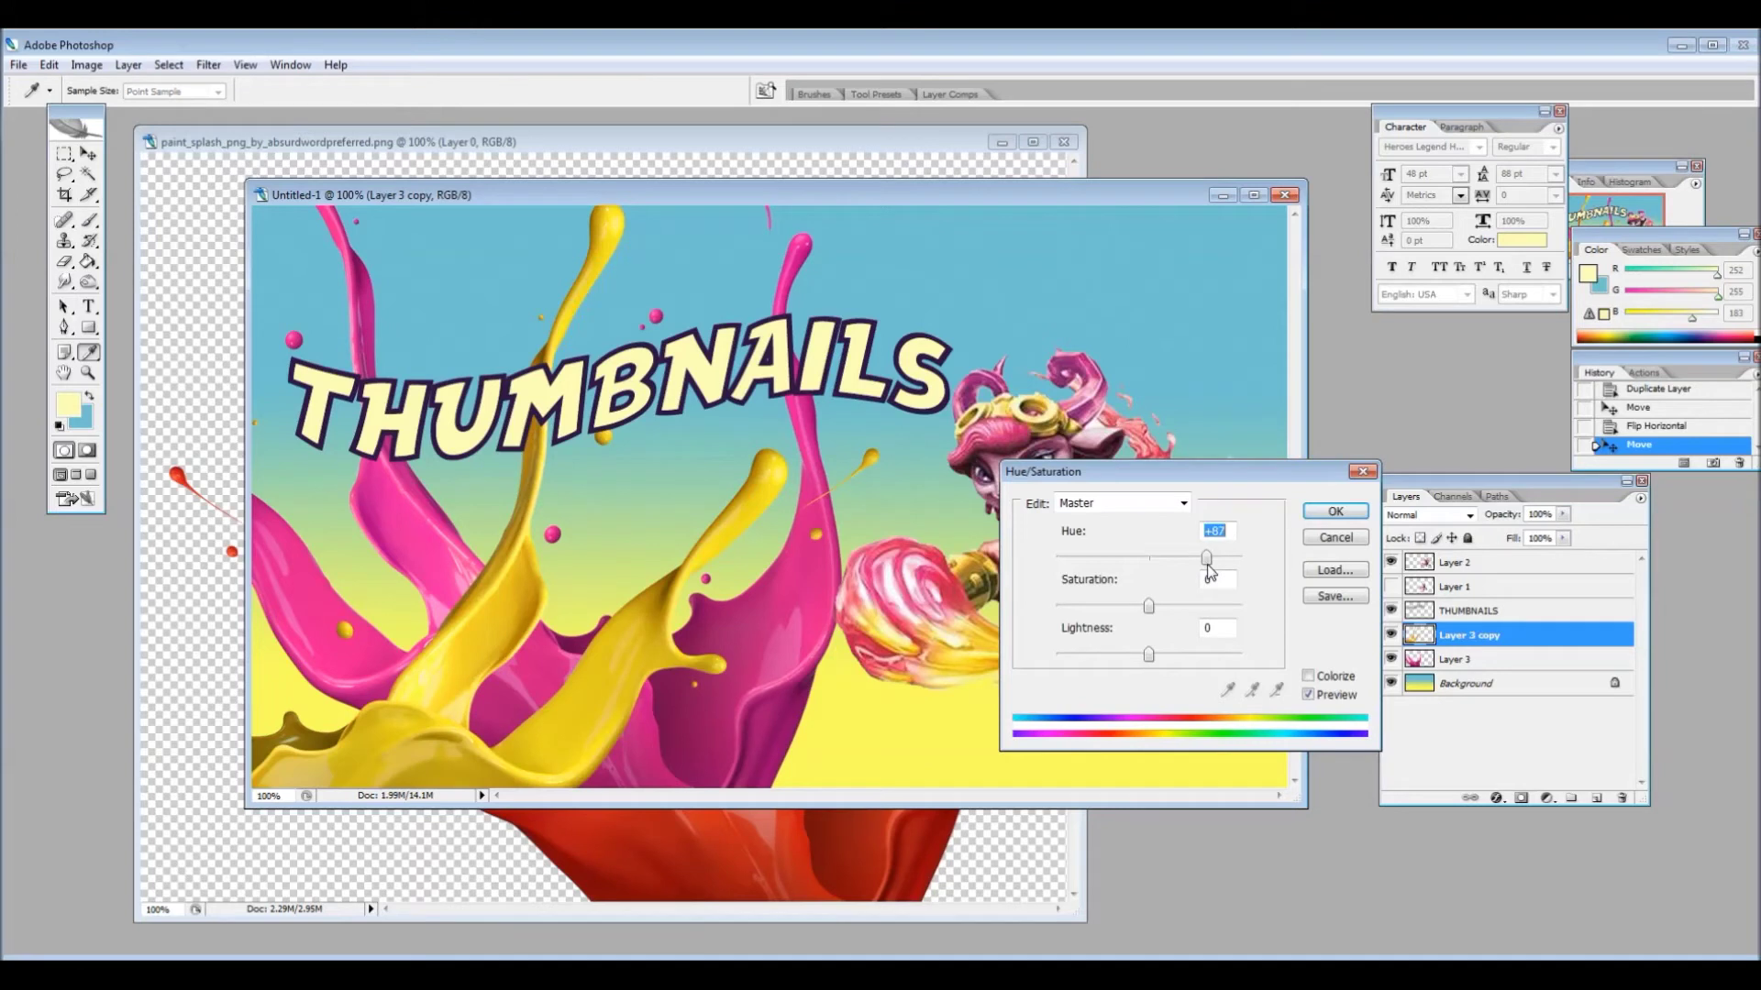
click(1337, 510)
key(v)
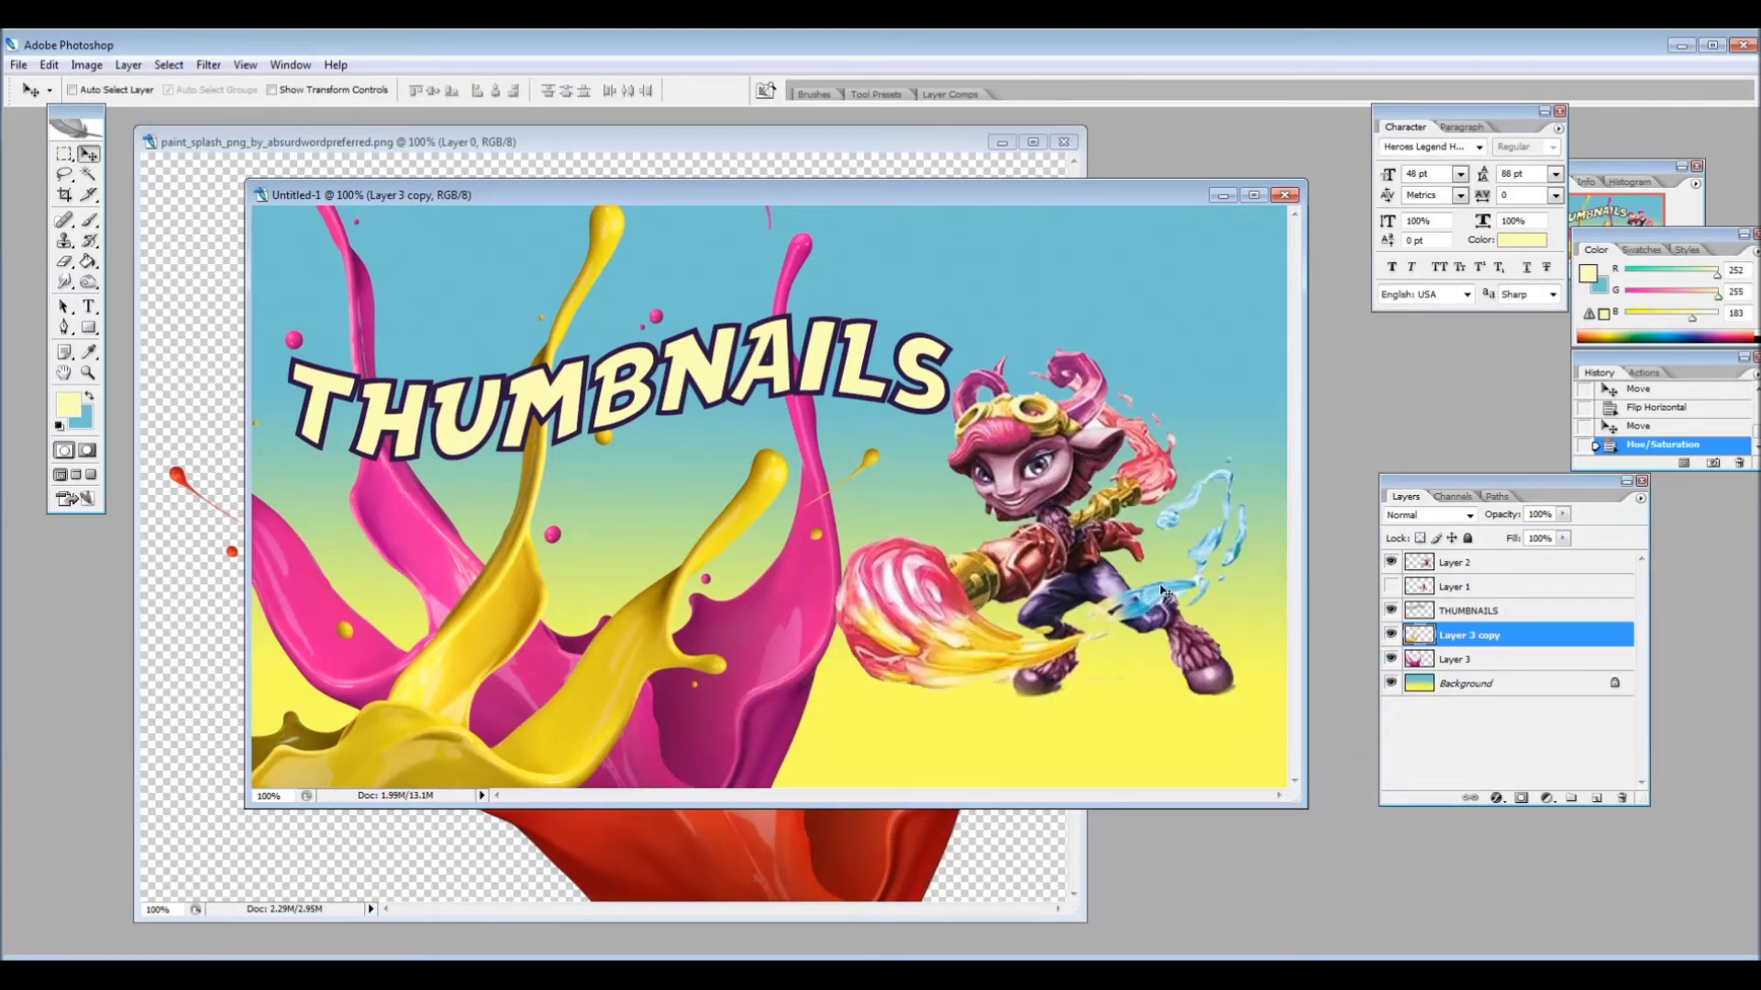
Step: Scale the character on Layer 2 up proportionally to about 122%, and move it to the canvas's lower right
click(1472, 564)
click(50, 64)
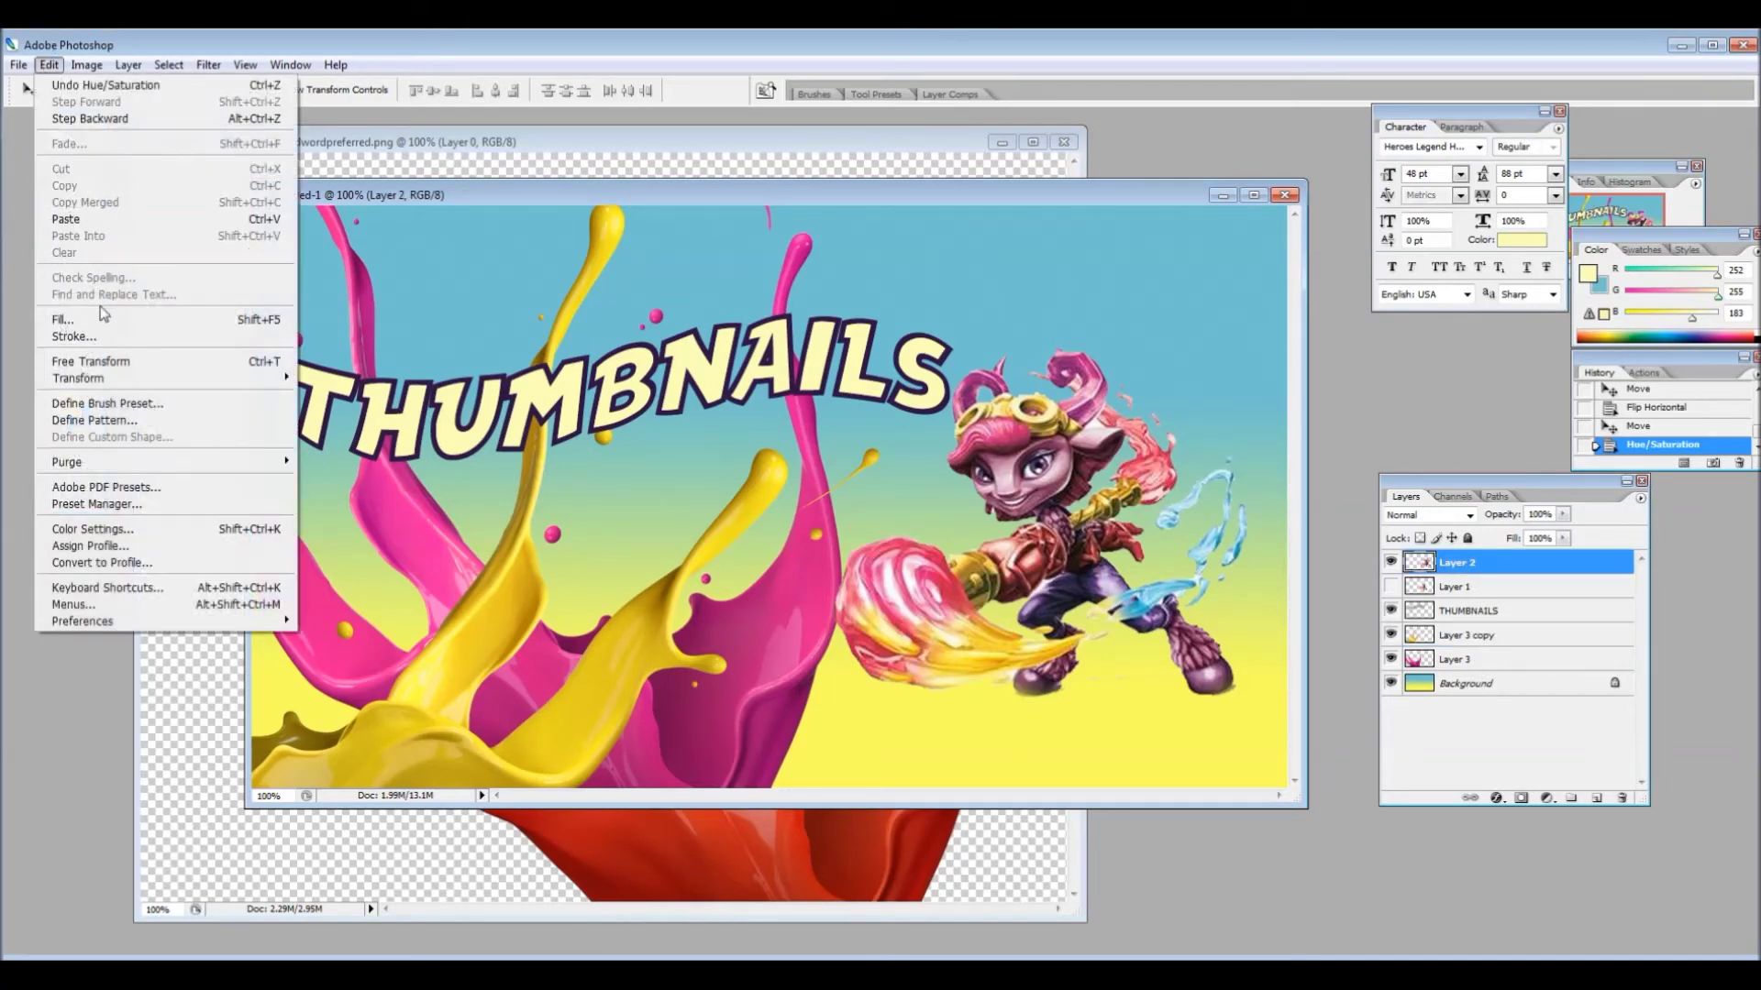
mouse_move(108, 383)
click(445, 405)
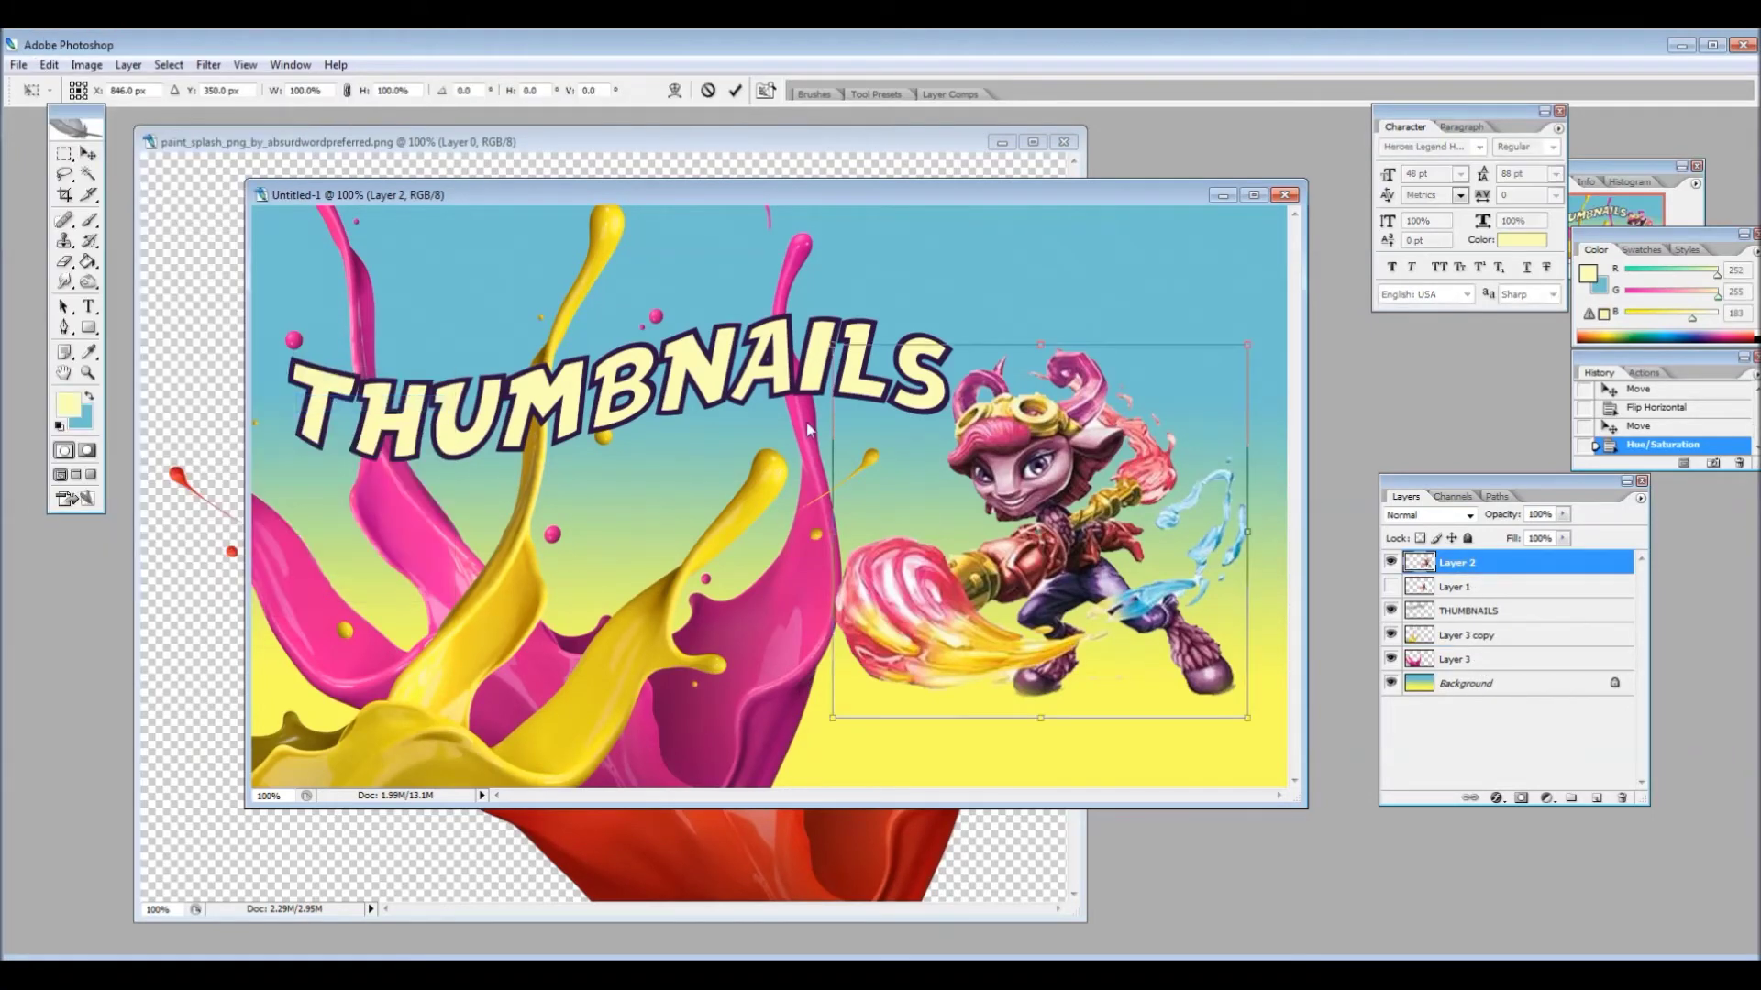
drag(835, 345, 729, 259)
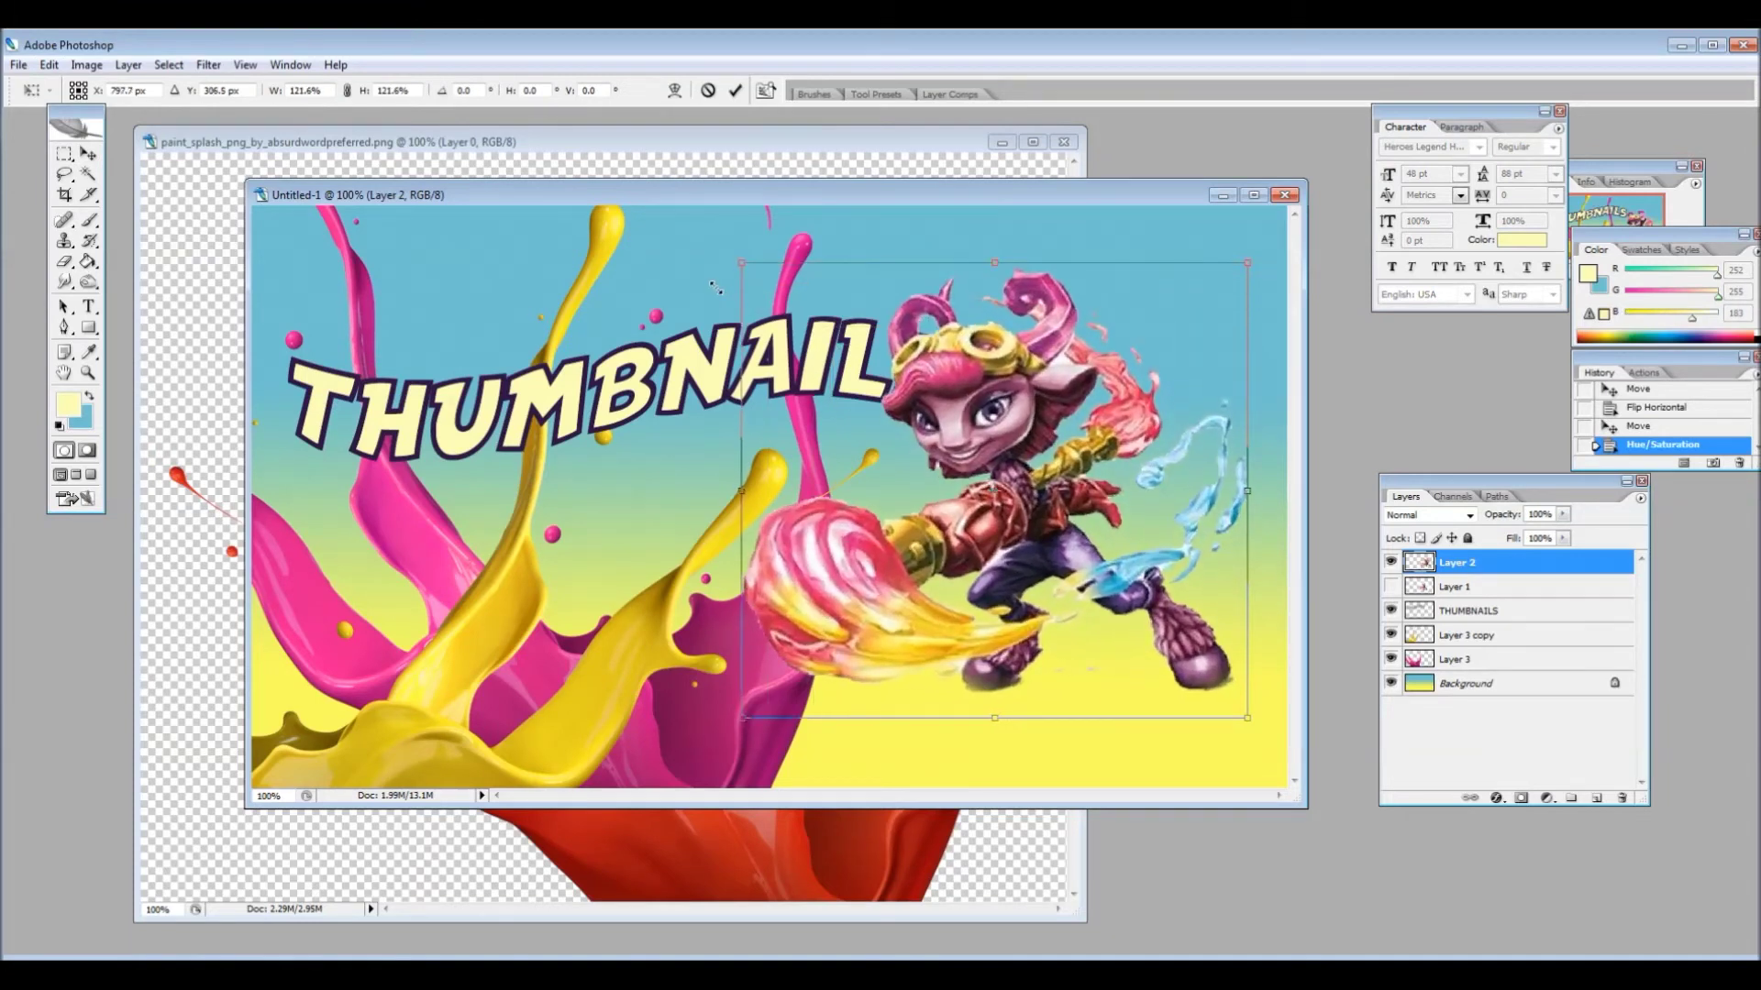
key(Return)
drag(933, 501, 1045, 575)
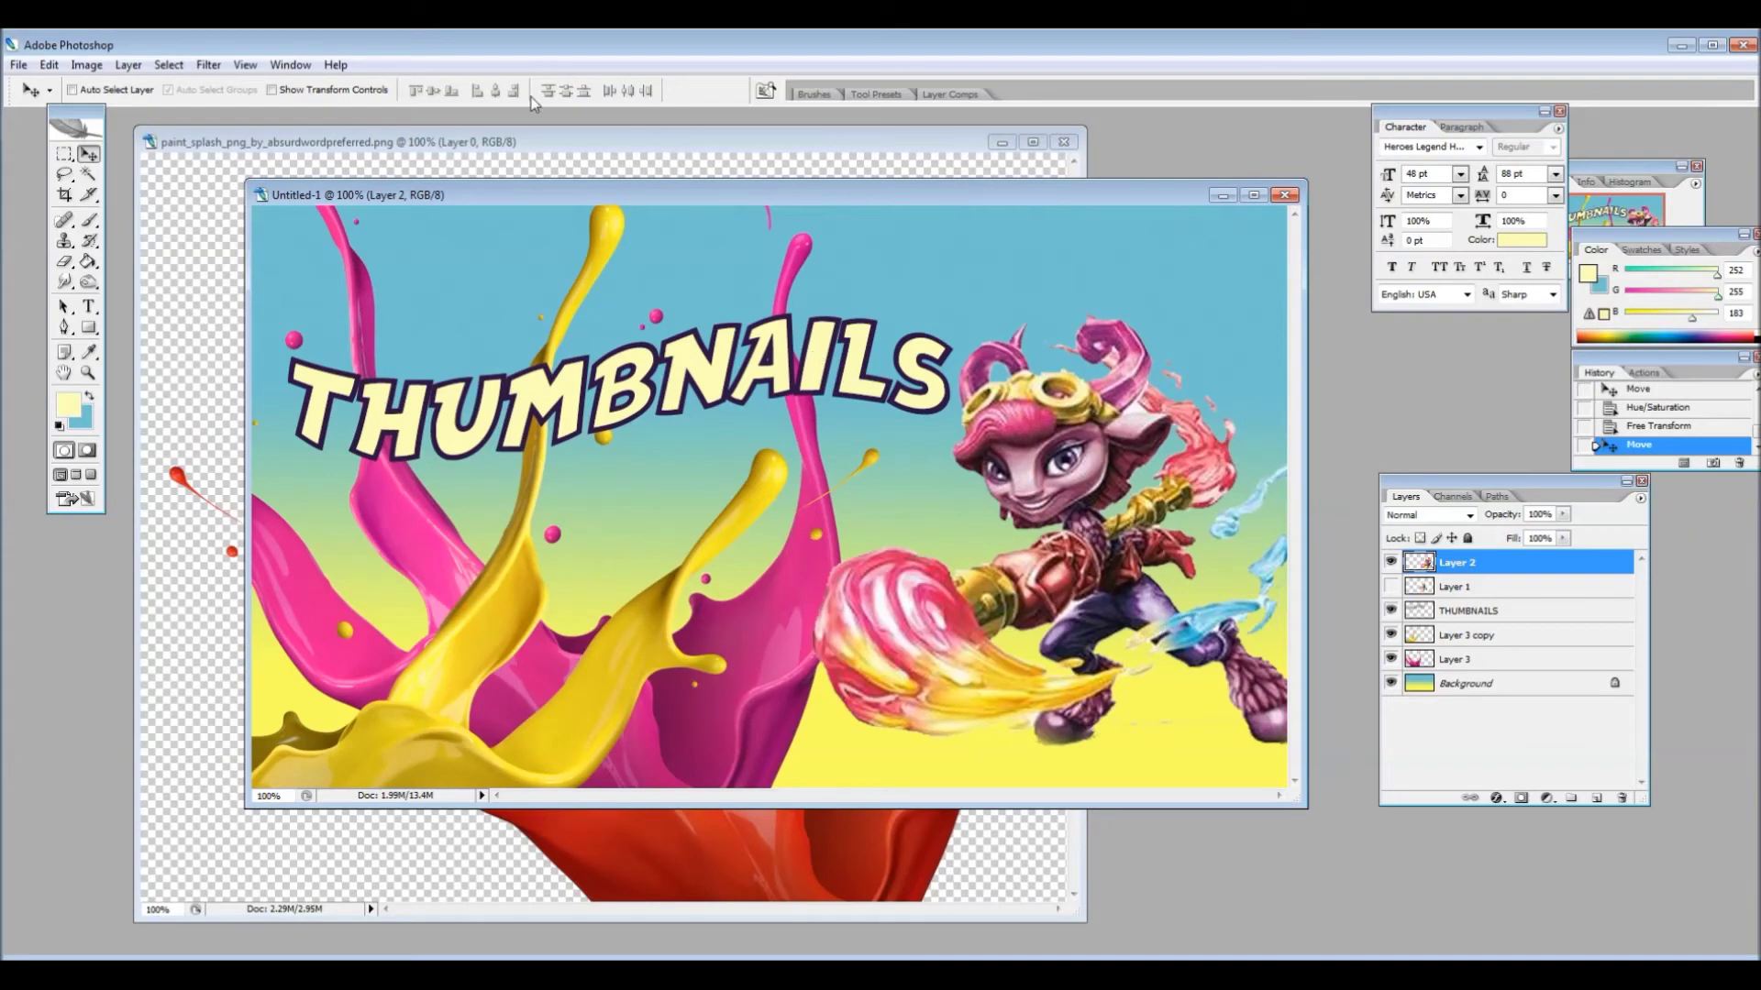
Step: Add a new empty layer above the character layer with the default name
click(127, 65)
mouse_move(276, 84)
click(371, 85)
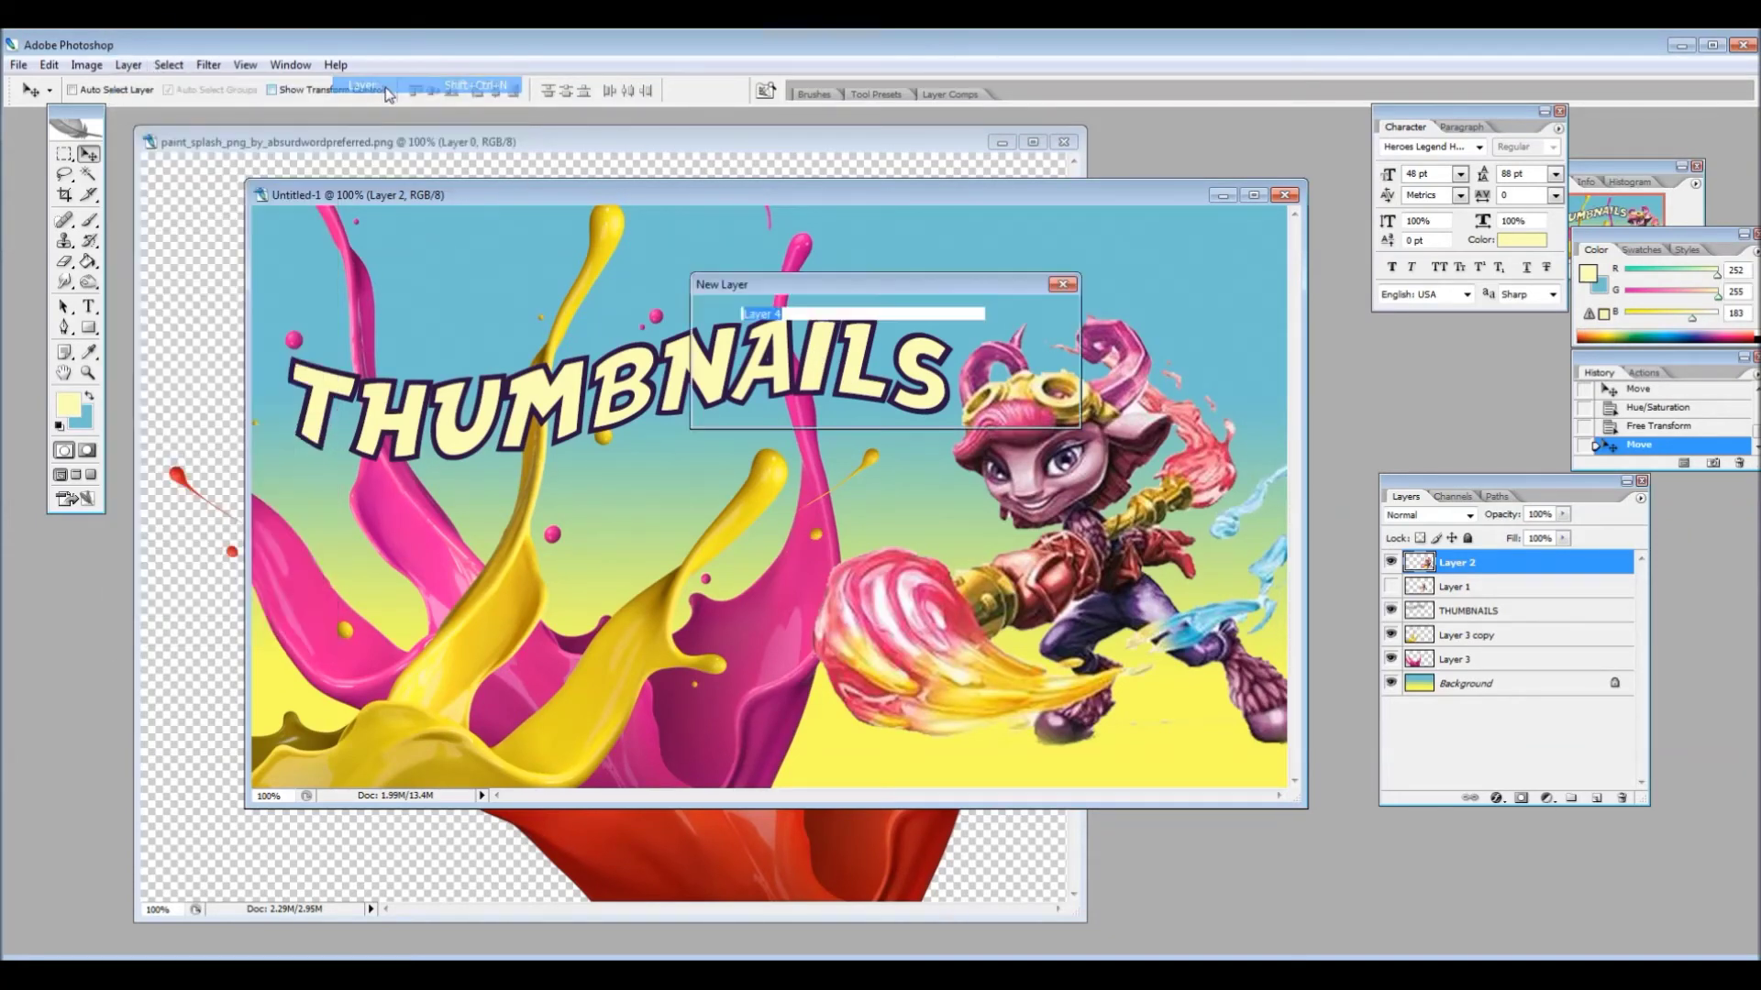
click(1061, 314)
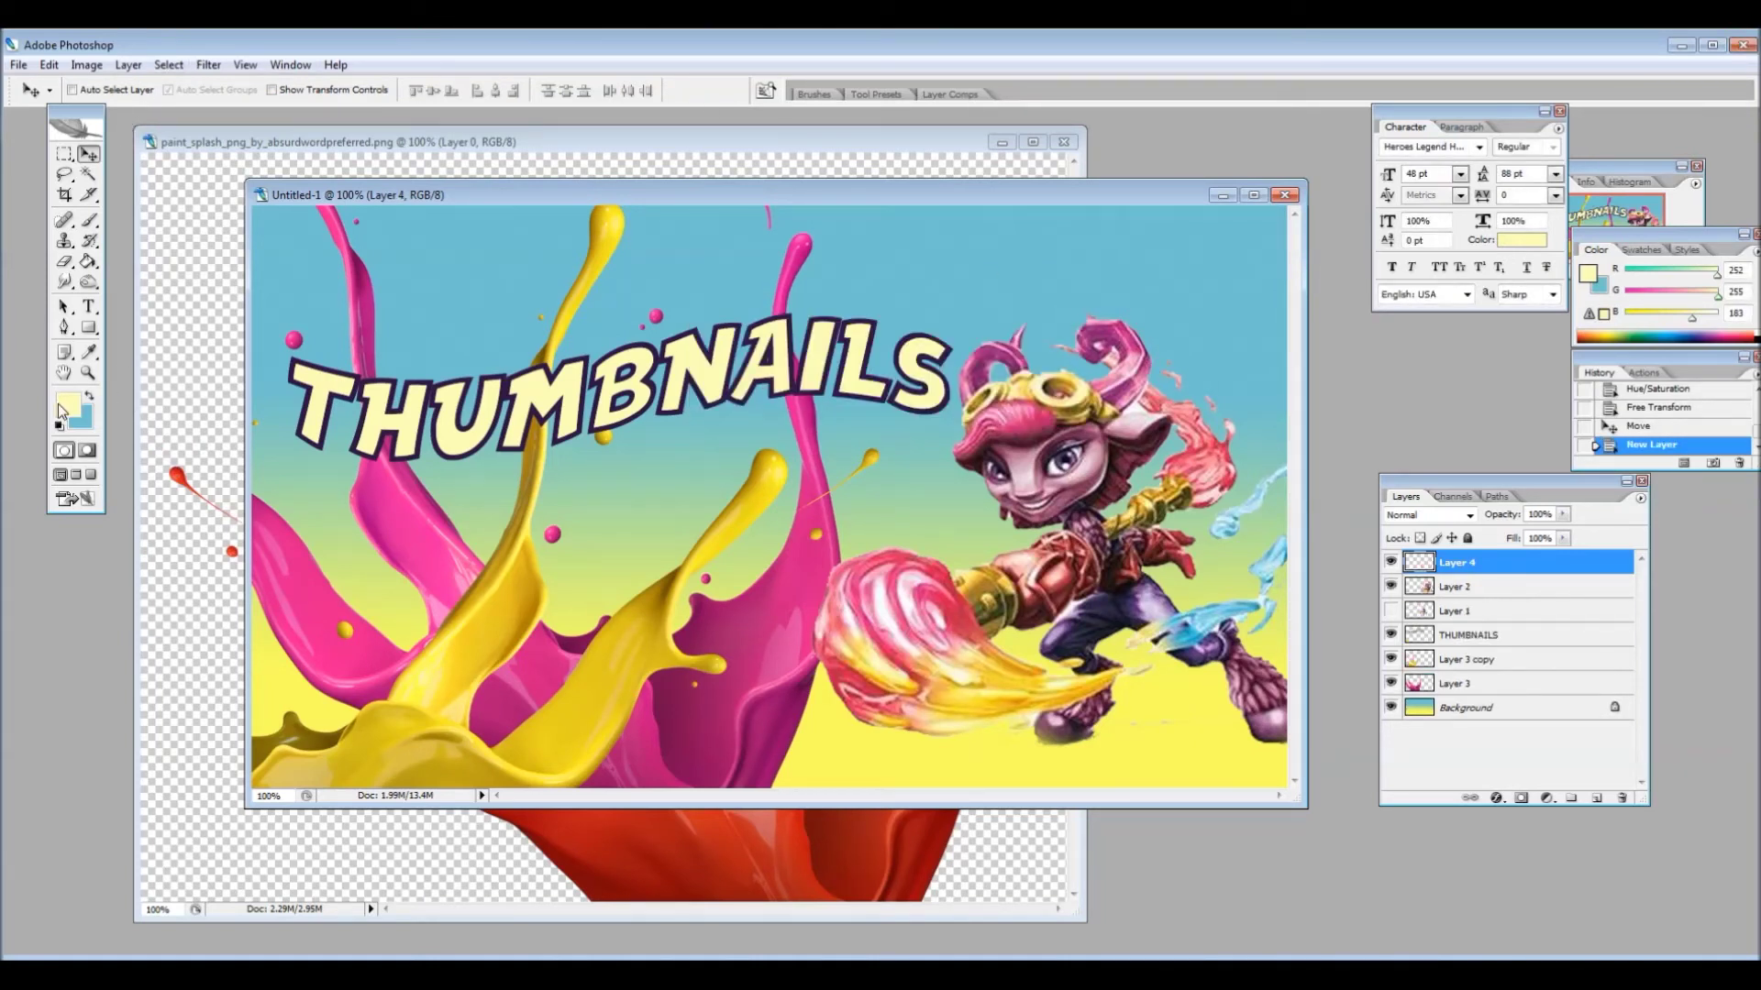
Step: Set the foreground color to a very pale cream yellow (RGB 254, 255, 223)
click(62, 405)
drag(767, 347, 763, 249)
click(1152, 244)
key(v)
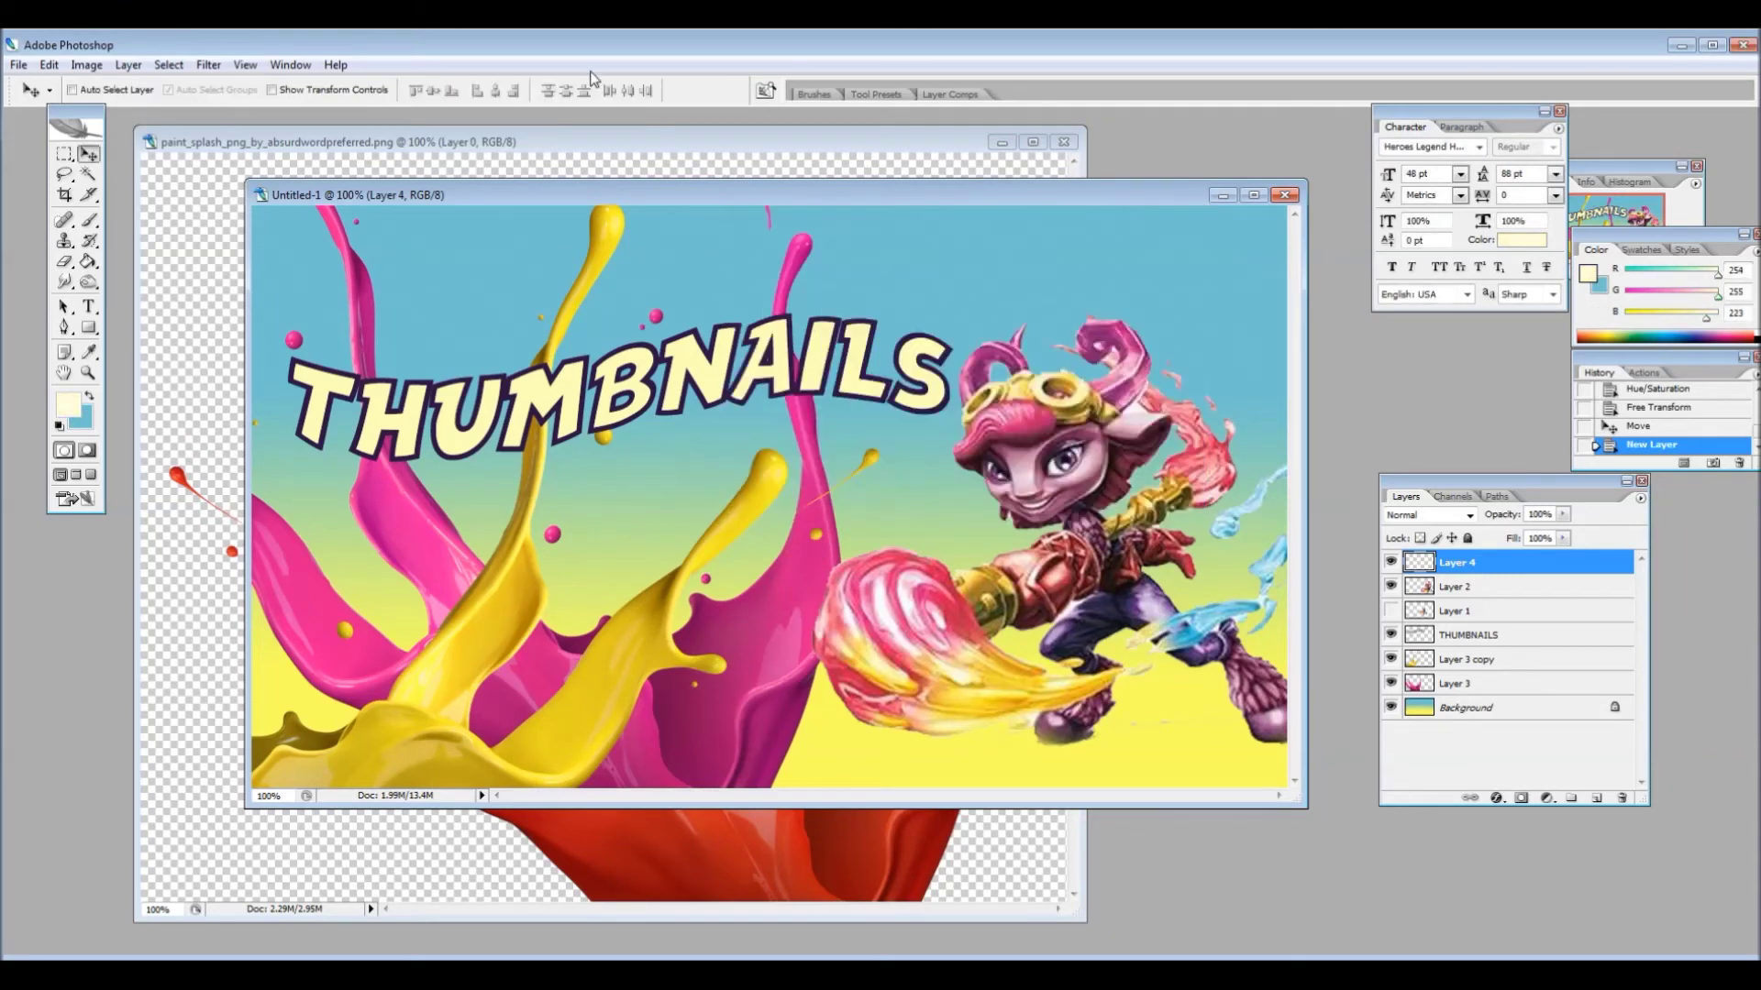
Step: Try a loose freehand stroke across the artwork with a 41 px Brush at 0% hardness and 75% opacity, and undo it
click(89, 220)
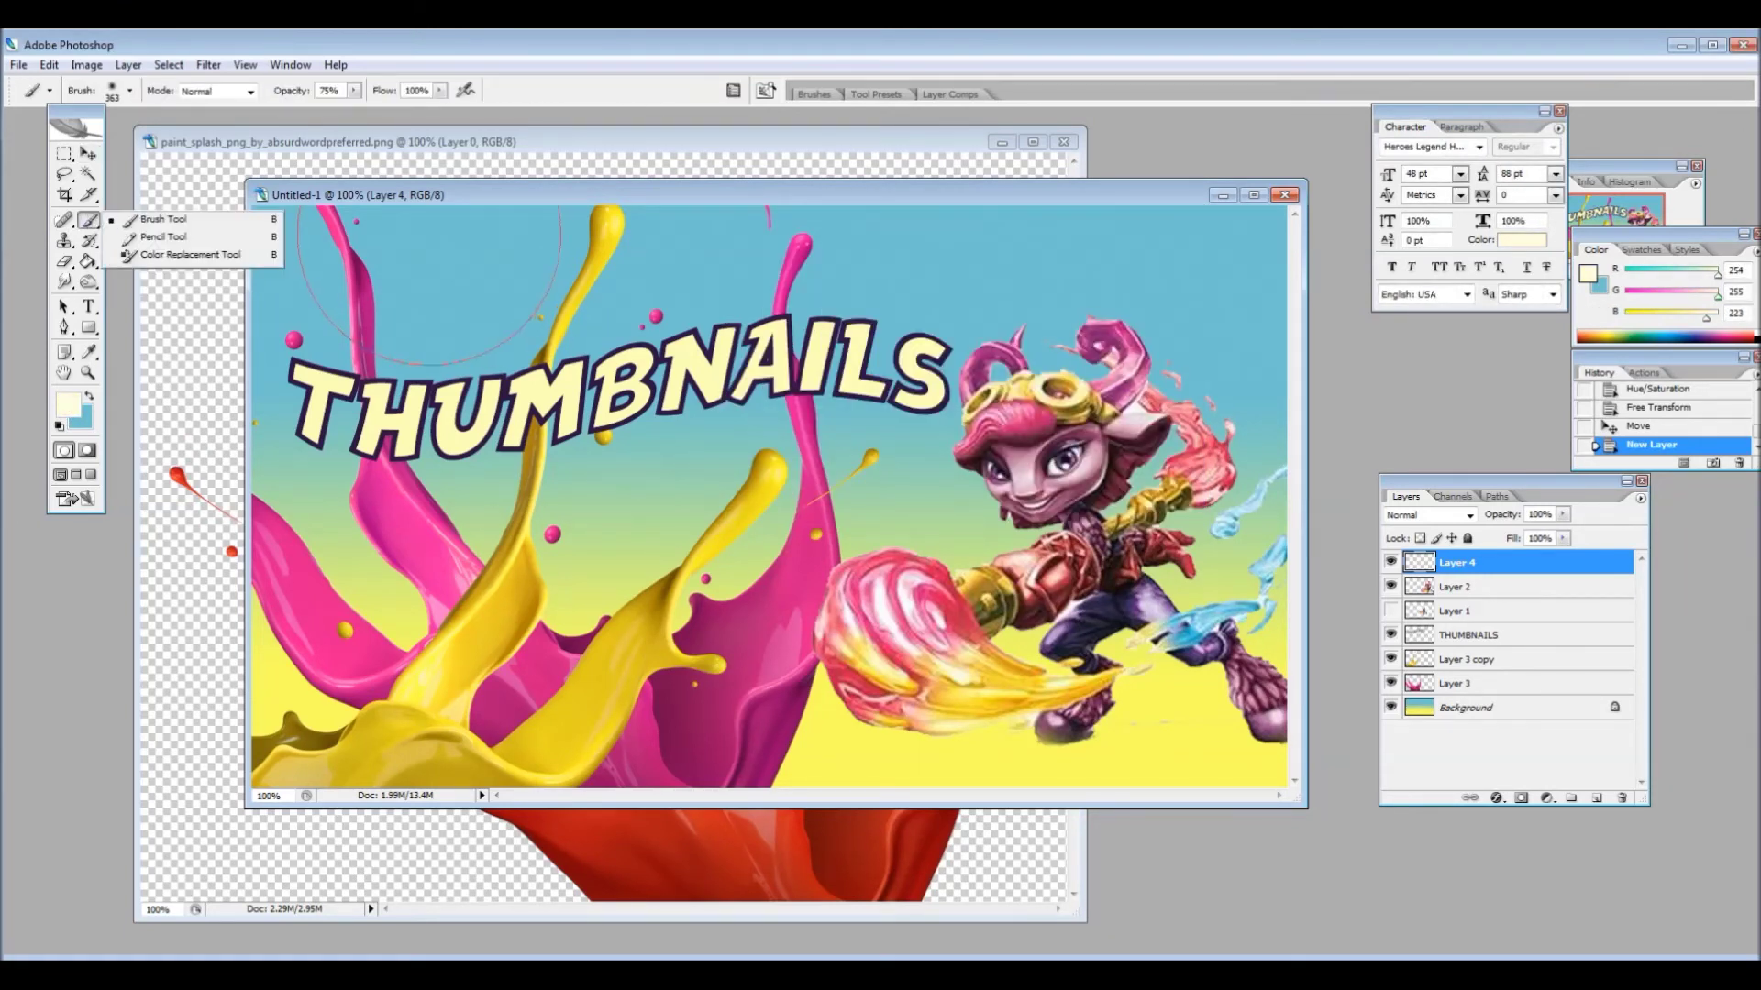
click(131, 91)
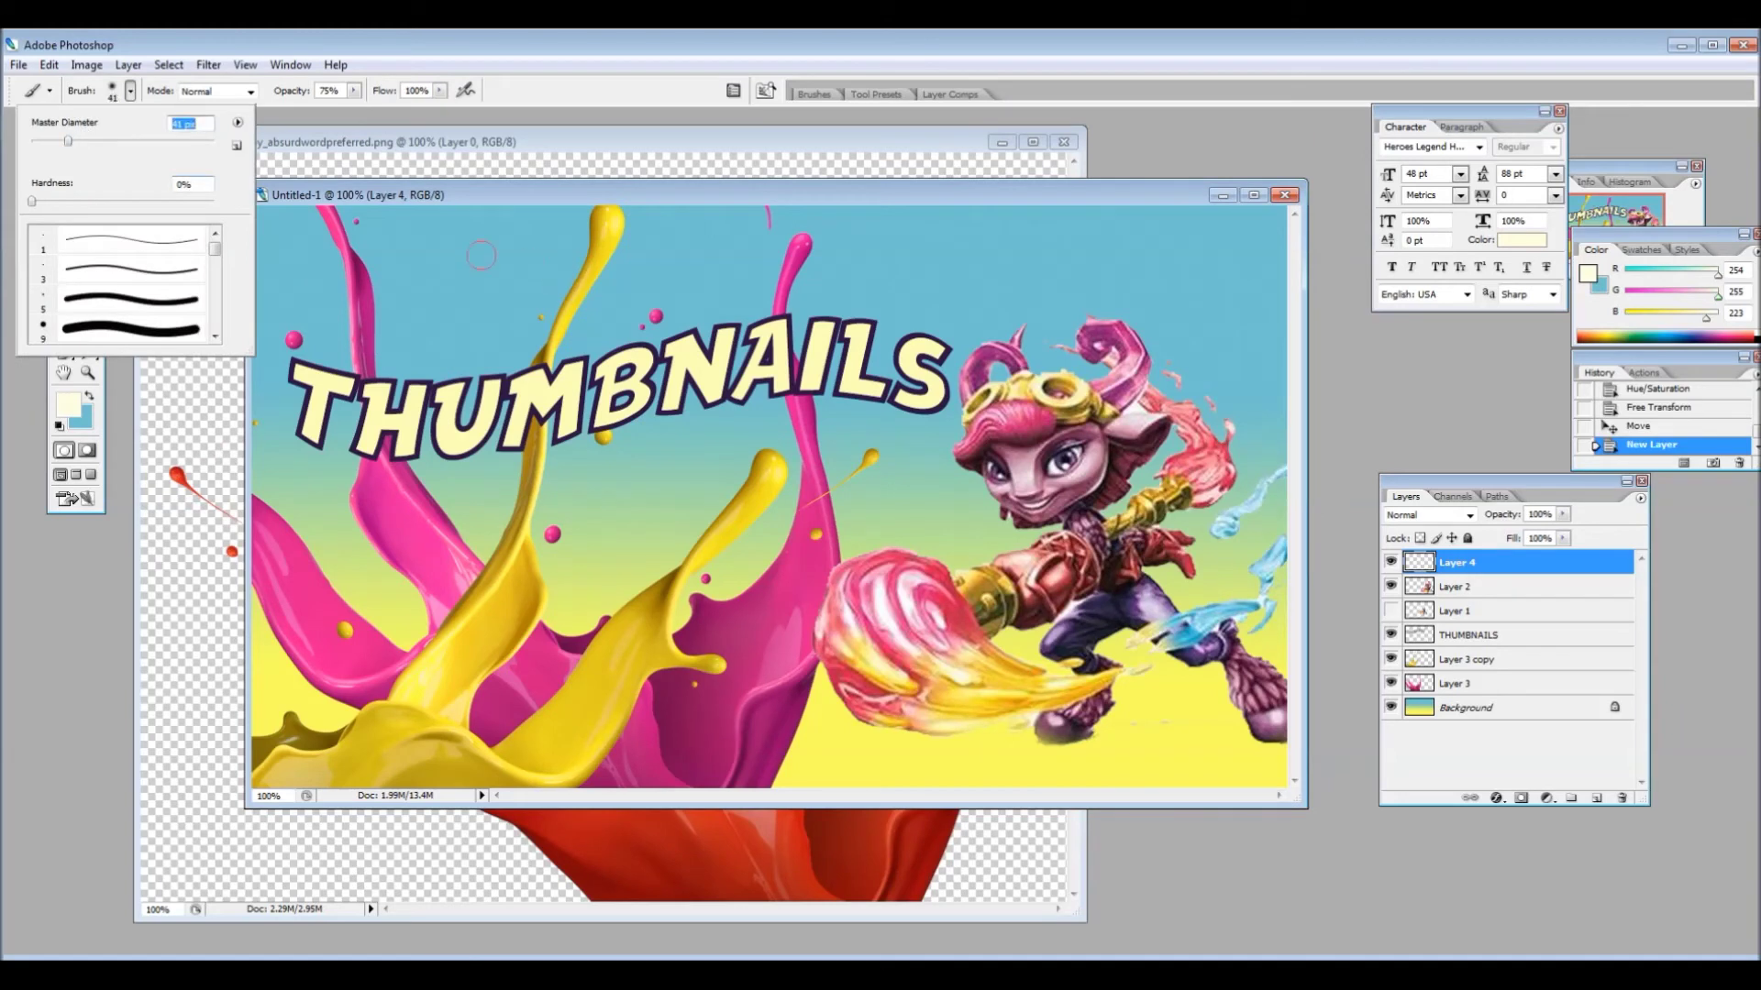
click(562, 326)
mouse_move(562, 325)
mouse_down()
mouse_move(669, 266)
mouse_move(1128, 541)
mouse_move(412, 752)
mouse_move(1135, 626)
mouse_up()
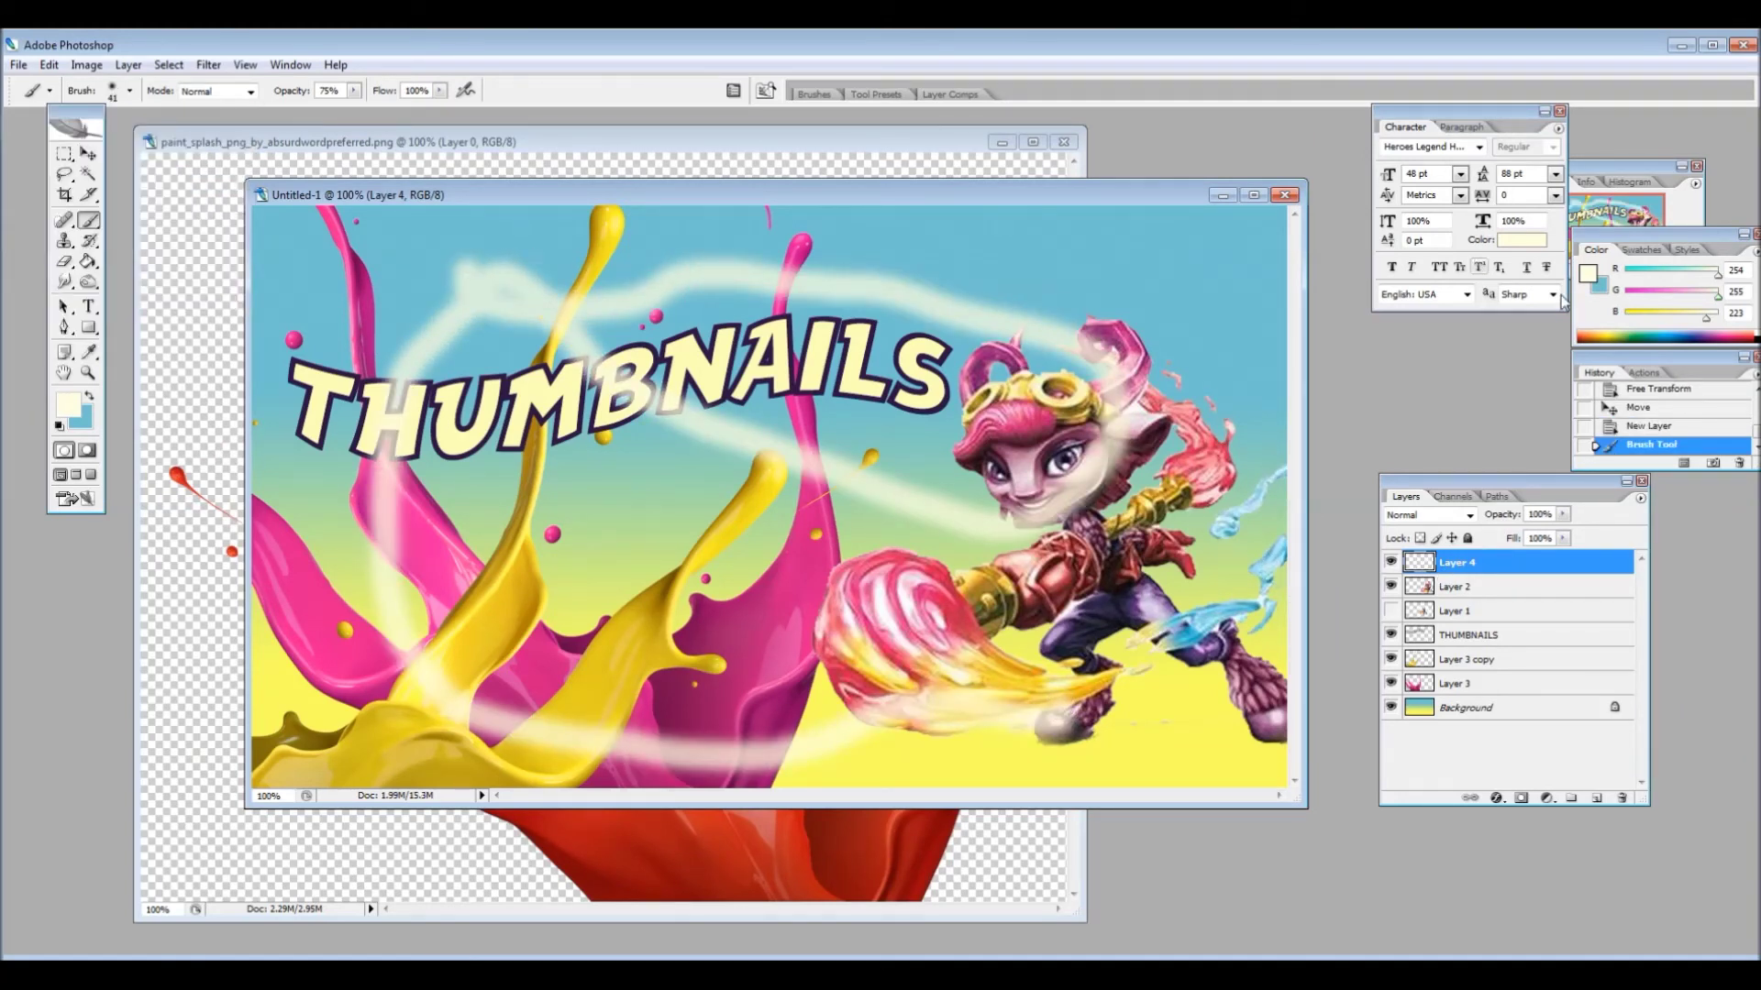
click(1630, 427)
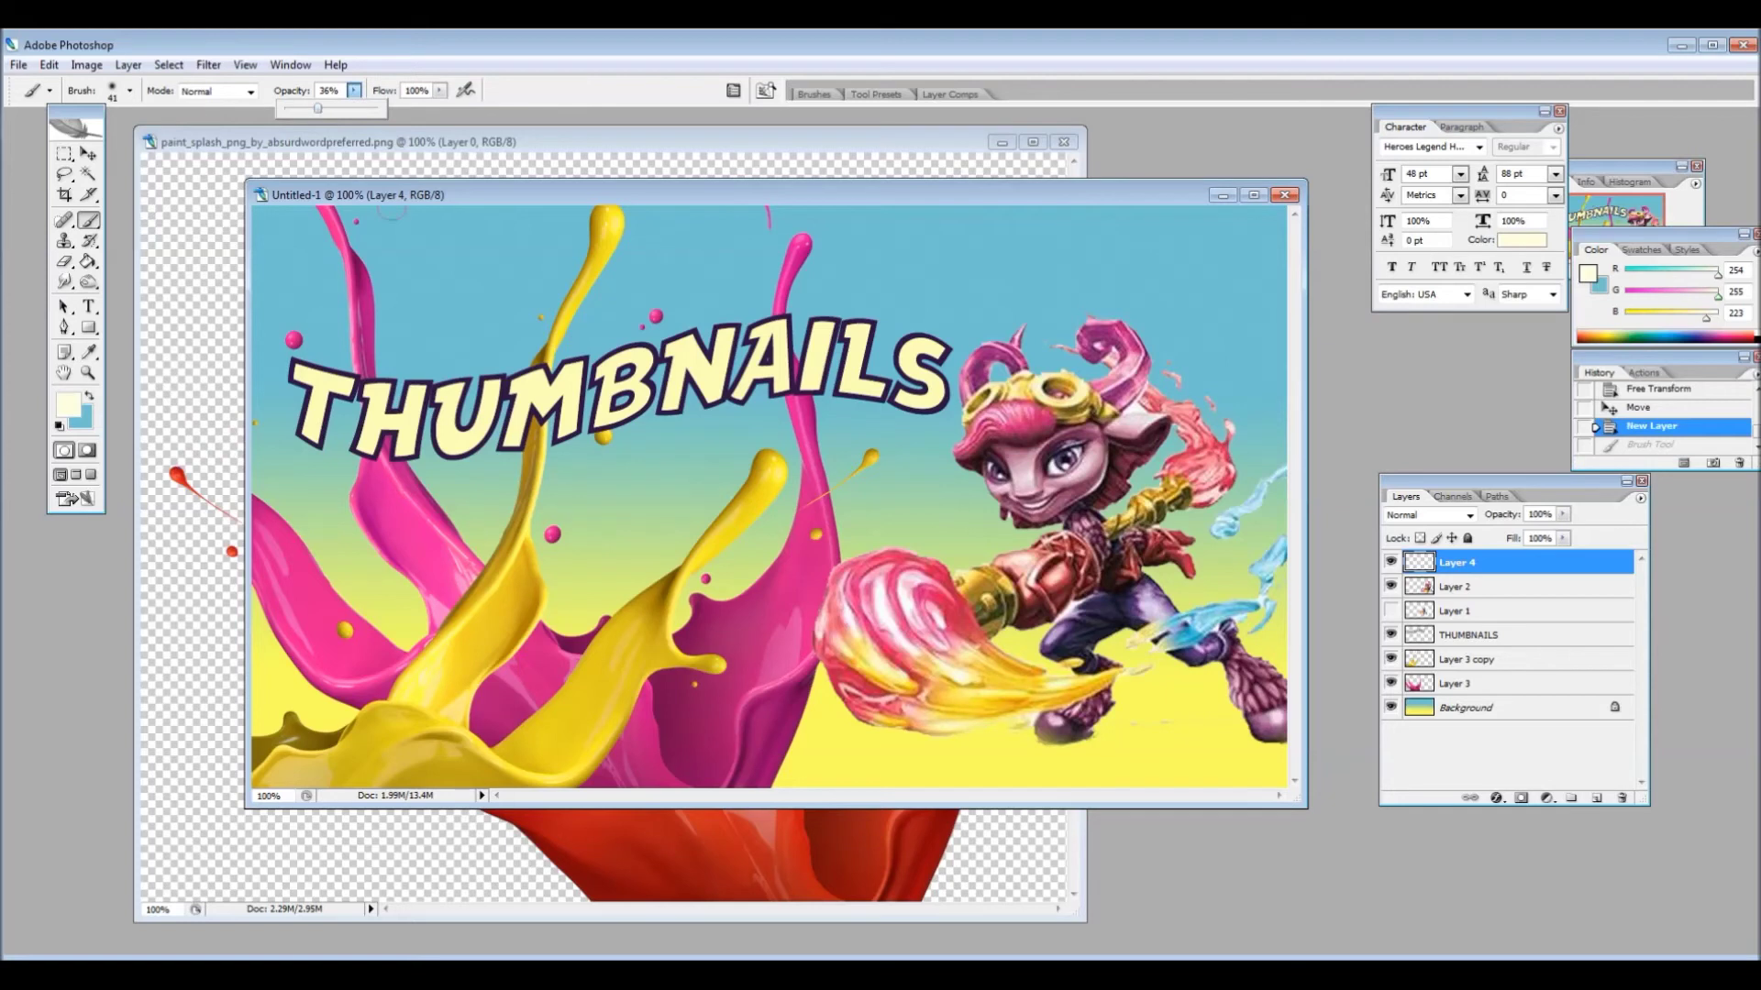
Step: Enlarge the soft brush to 72 px and dab faint glow spots at 36% opacity around the title and above the character
click(130, 91)
drag(89, 140, 97, 140)
click(561, 494)
click(629, 476)
click(1009, 261)
click(1205, 341)
click(1263, 241)
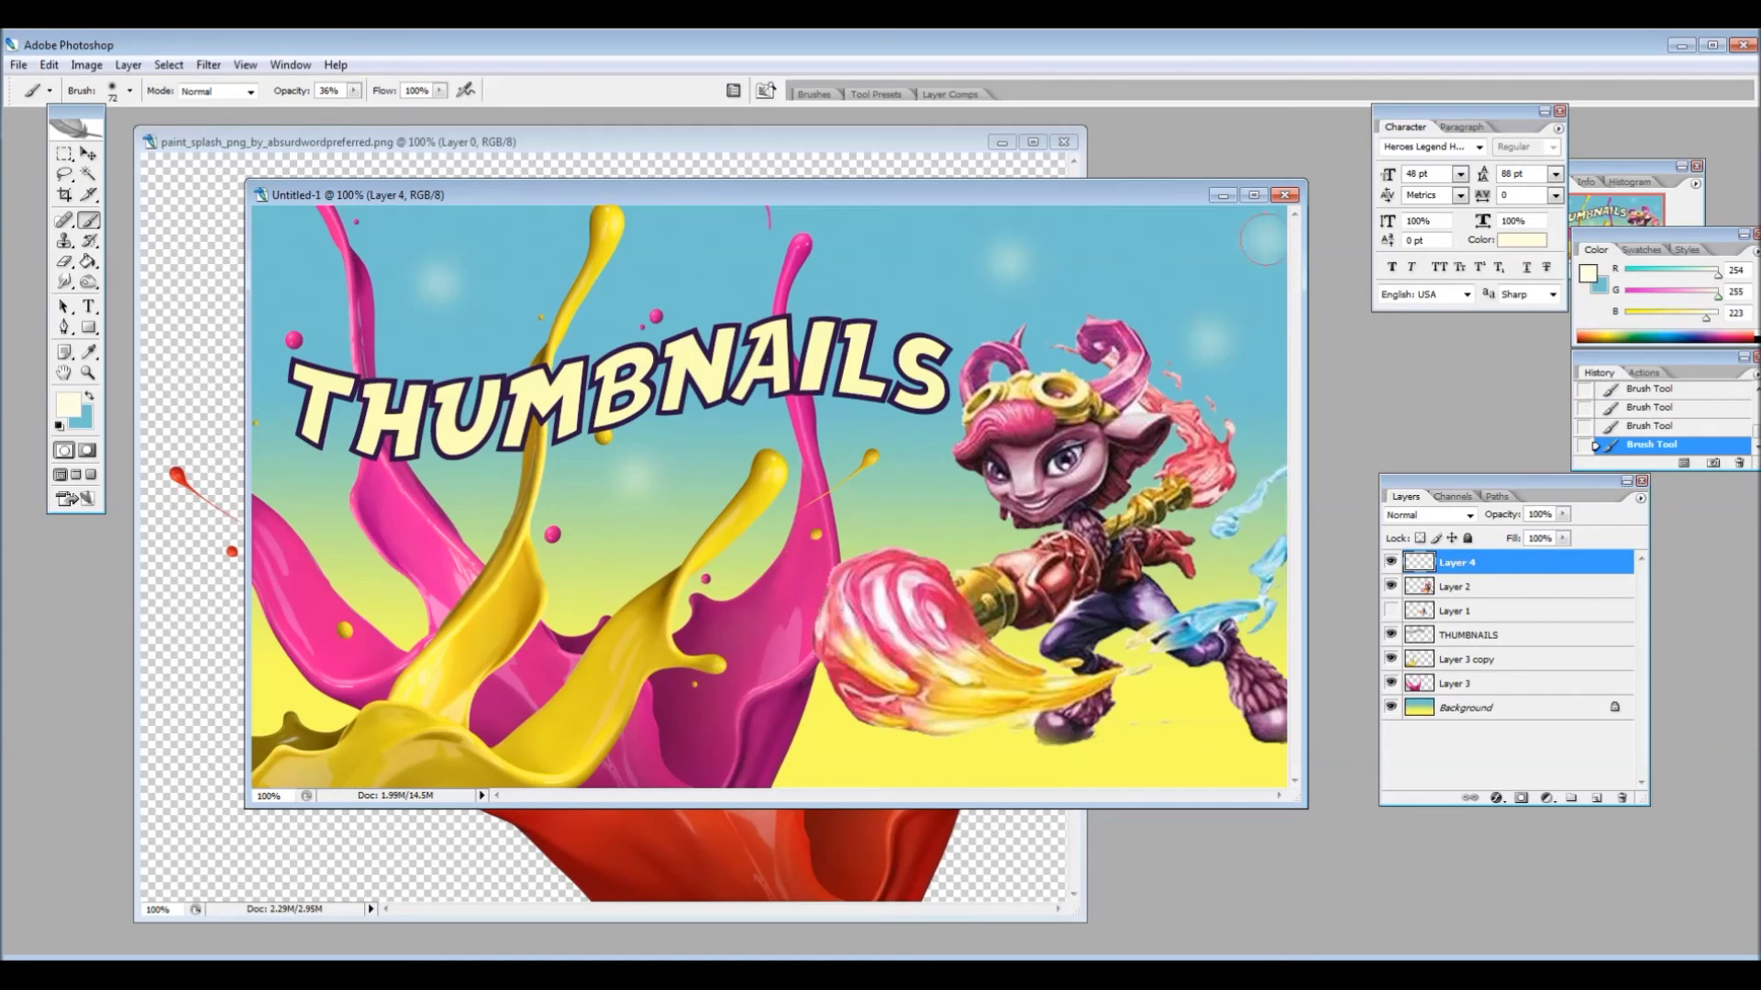
Step: Dab a faint glow between the character's feet, and add small bright dots to the glow spots with a 14 px soft brush at 79% opacity
click(1191, 737)
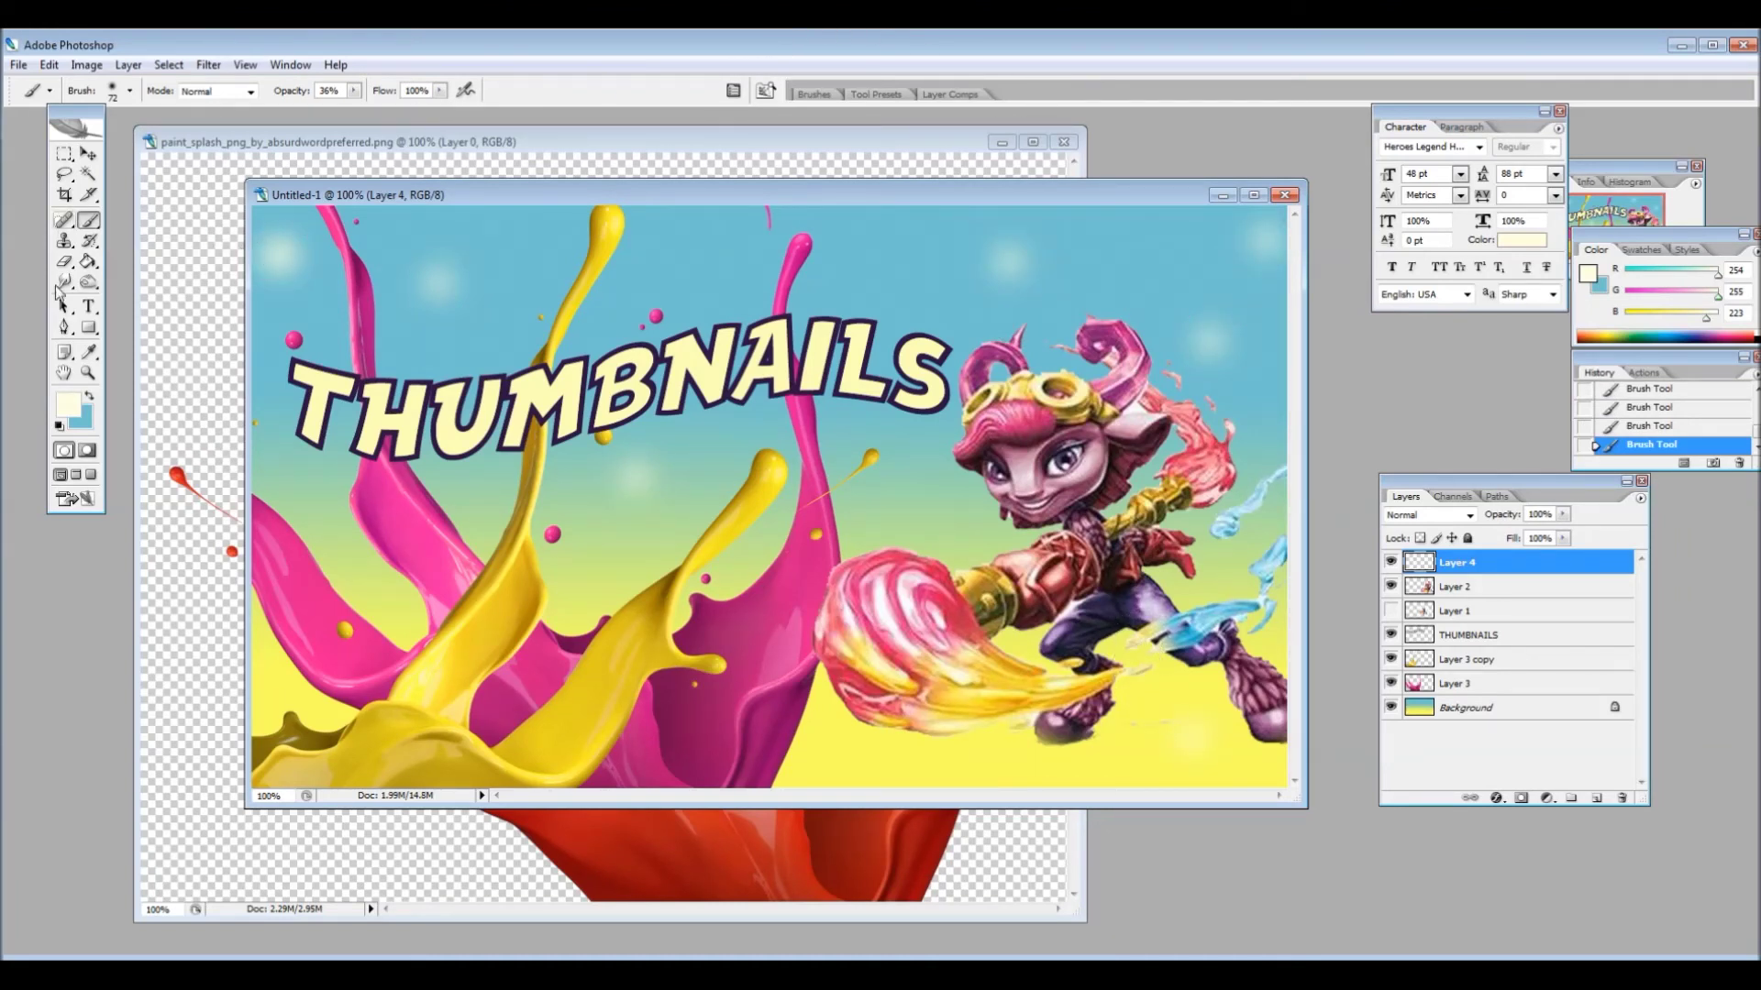
click(129, 90)
click(47, 141)
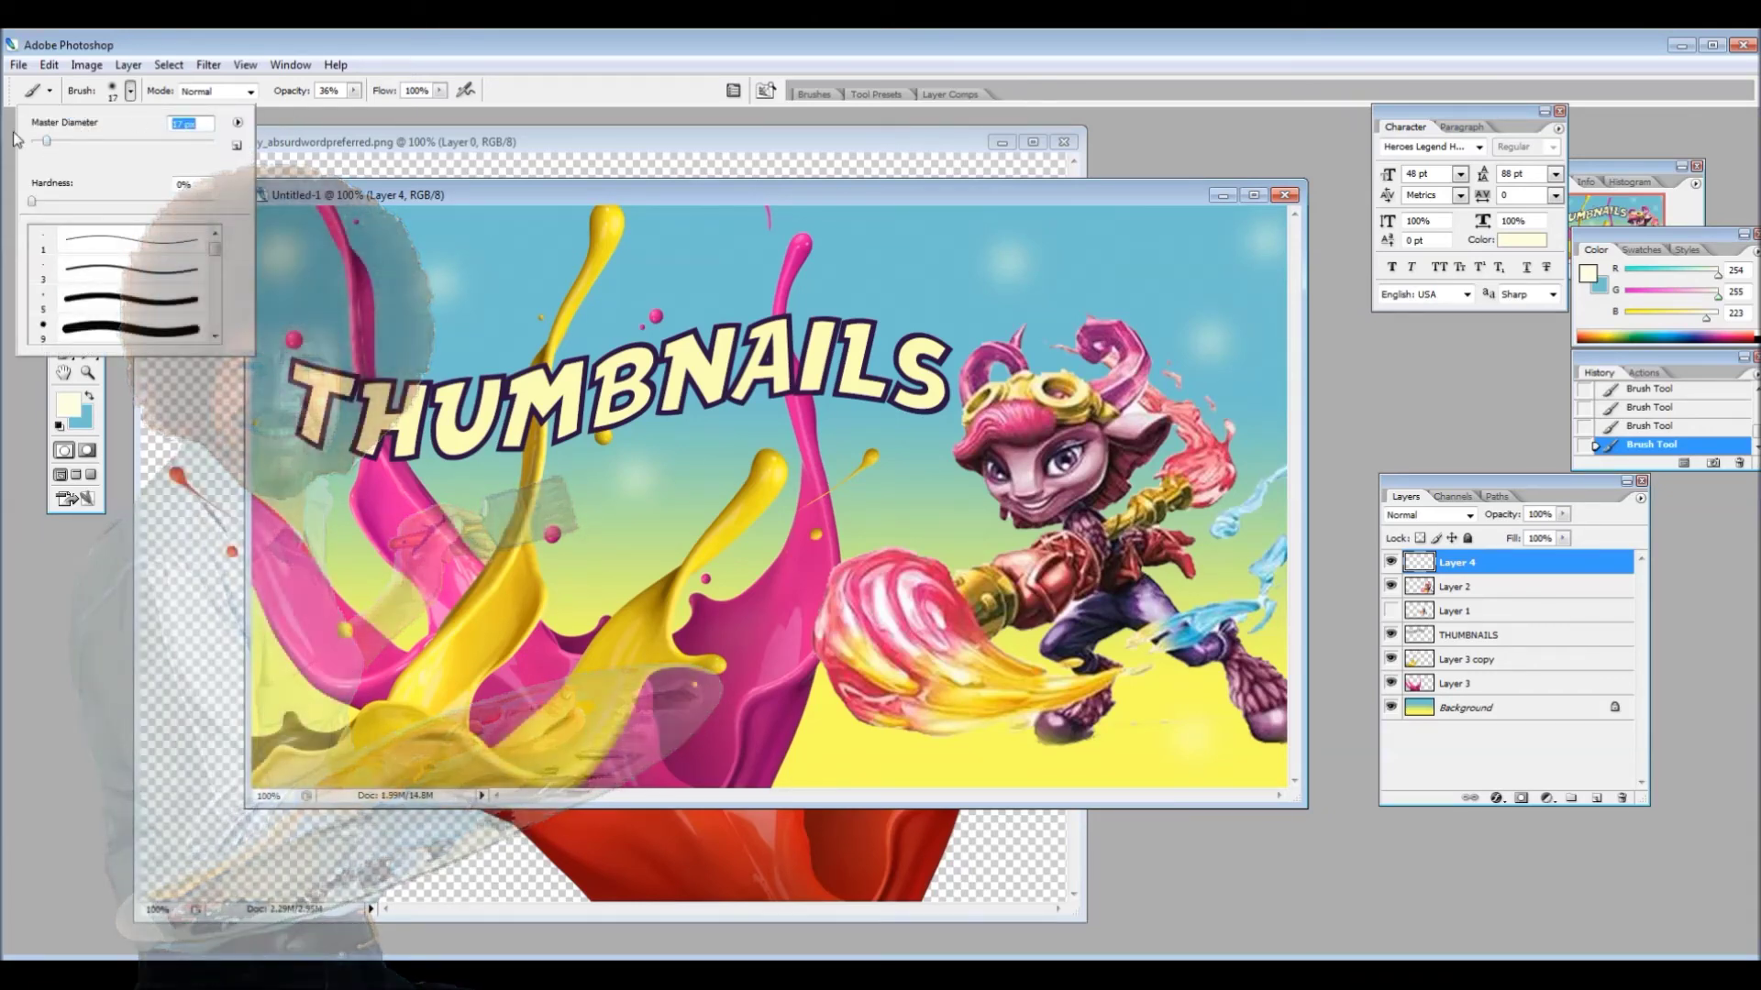
drag(47, 140, 43, 140)
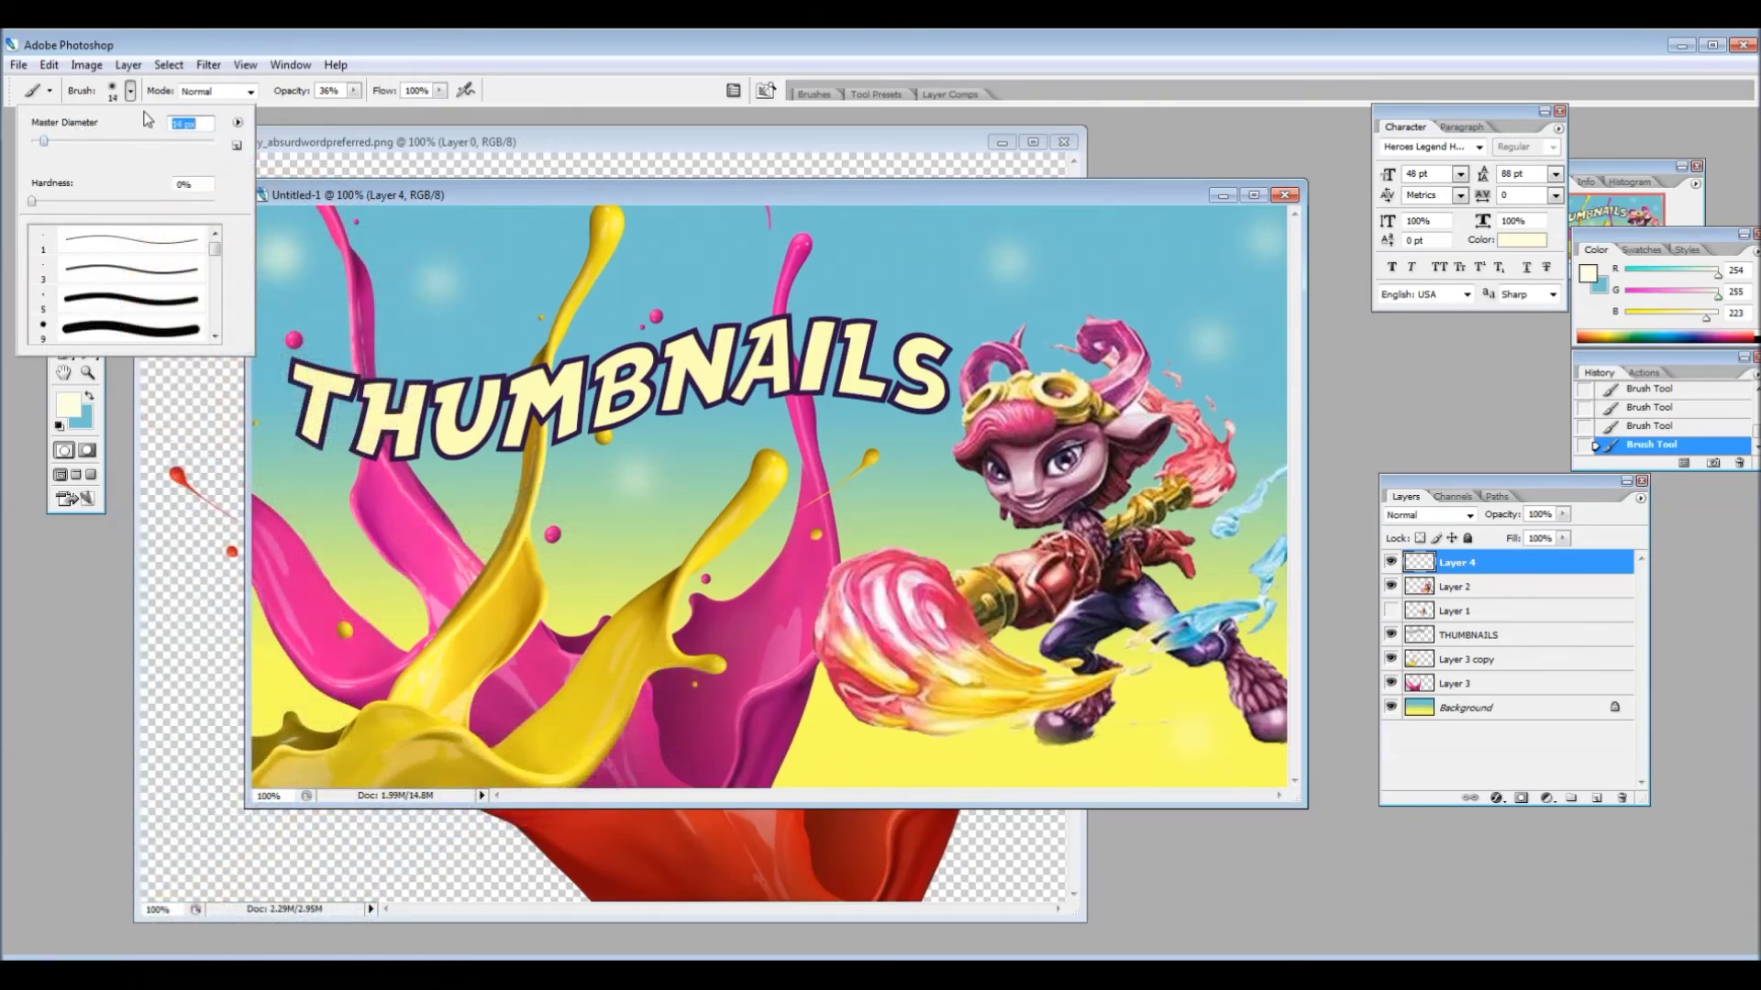
click(354, 91)
drag(352, 109, 395, 120)
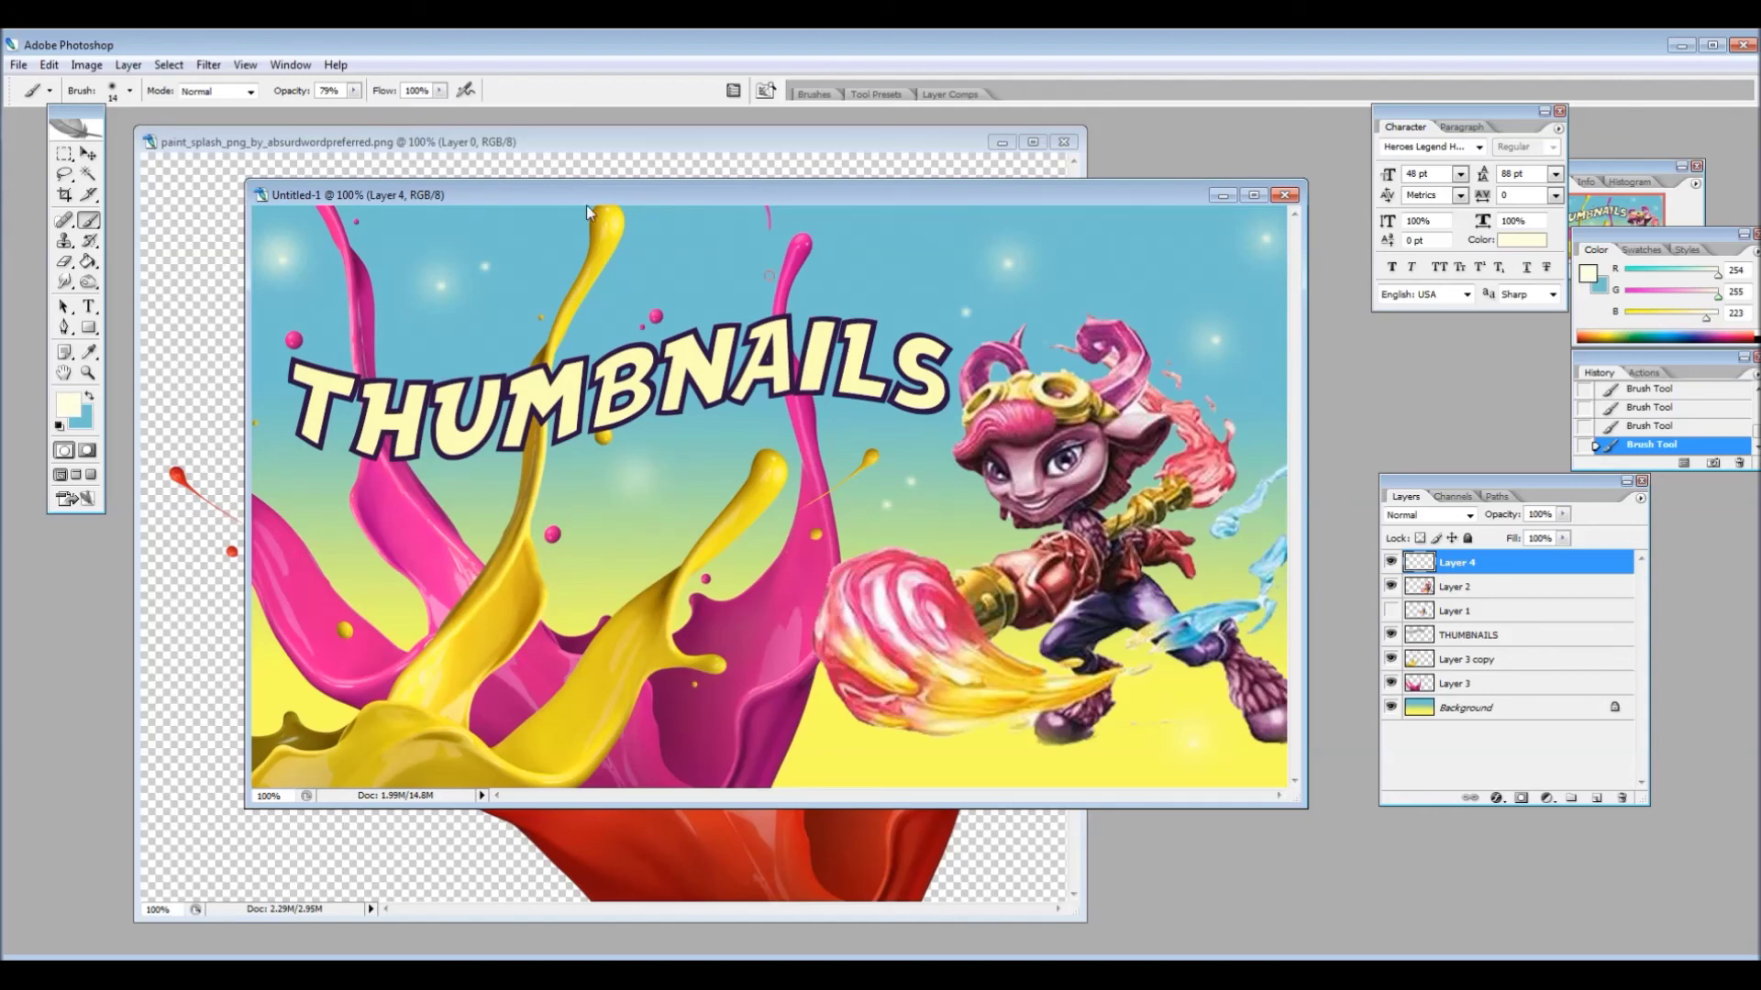
Step: Save the artwork to the Desktop as a JPEG named thumb, with Maximum quality 12 and Progressive format with 3 scans
click(18, 64)
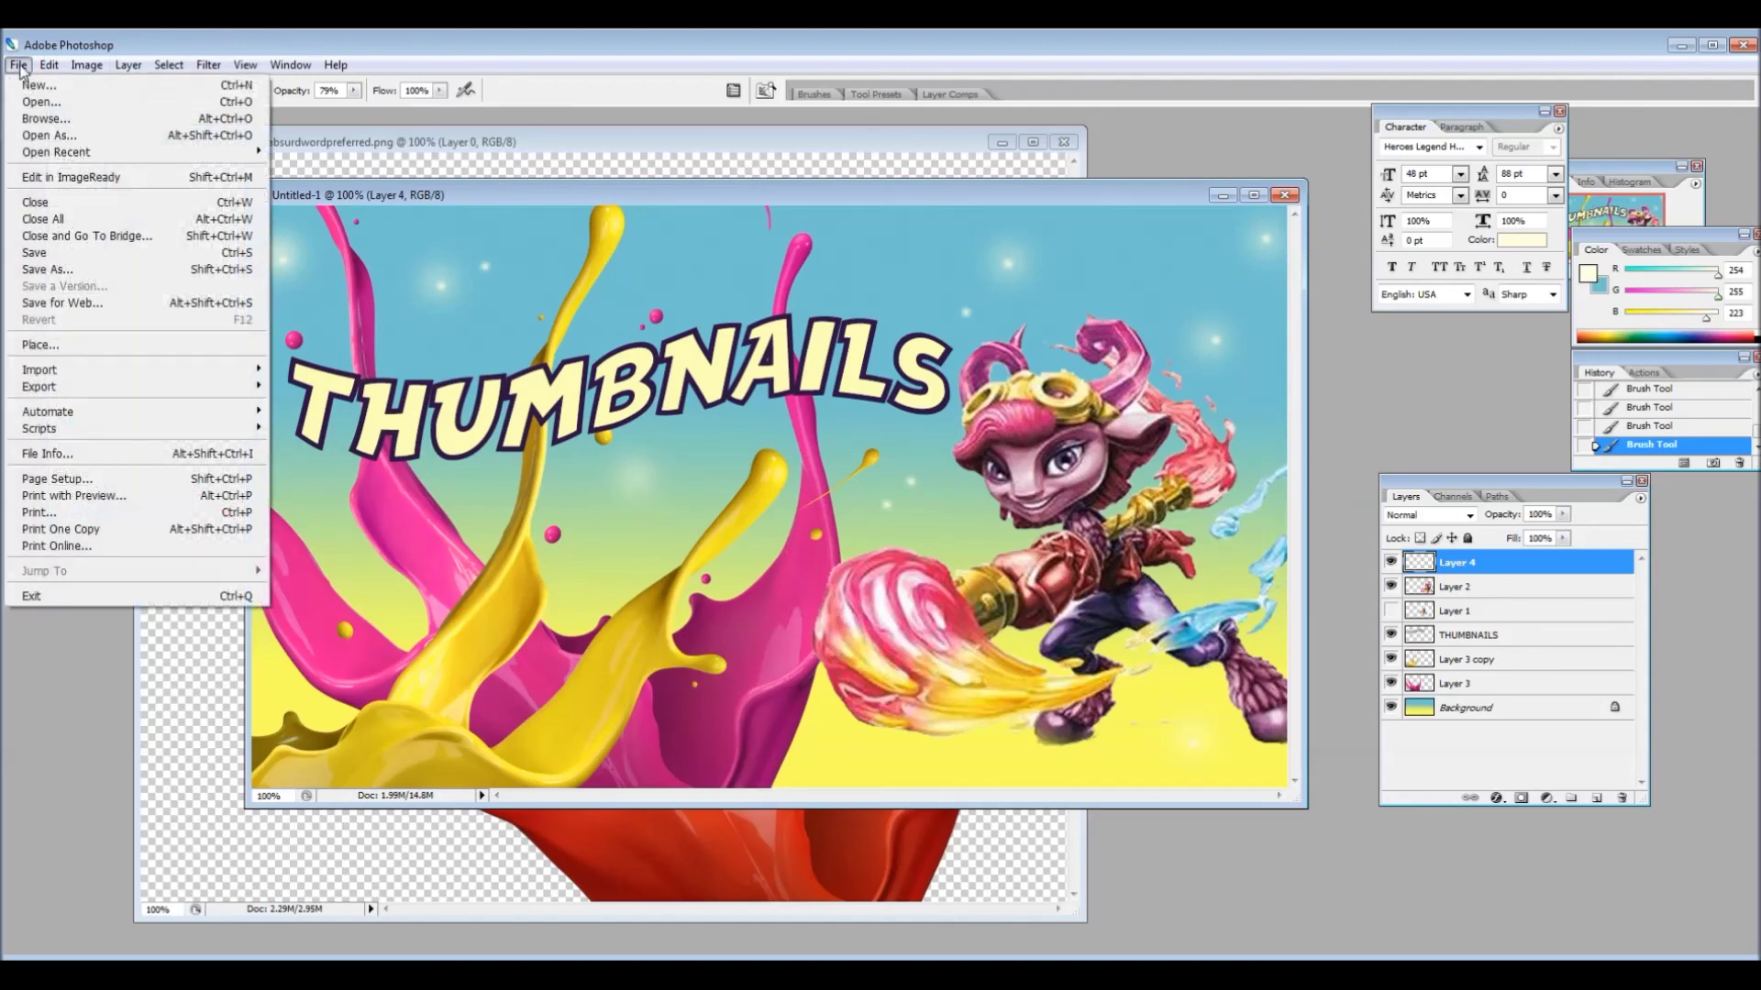
click(37, 253)
click(1146, 465)
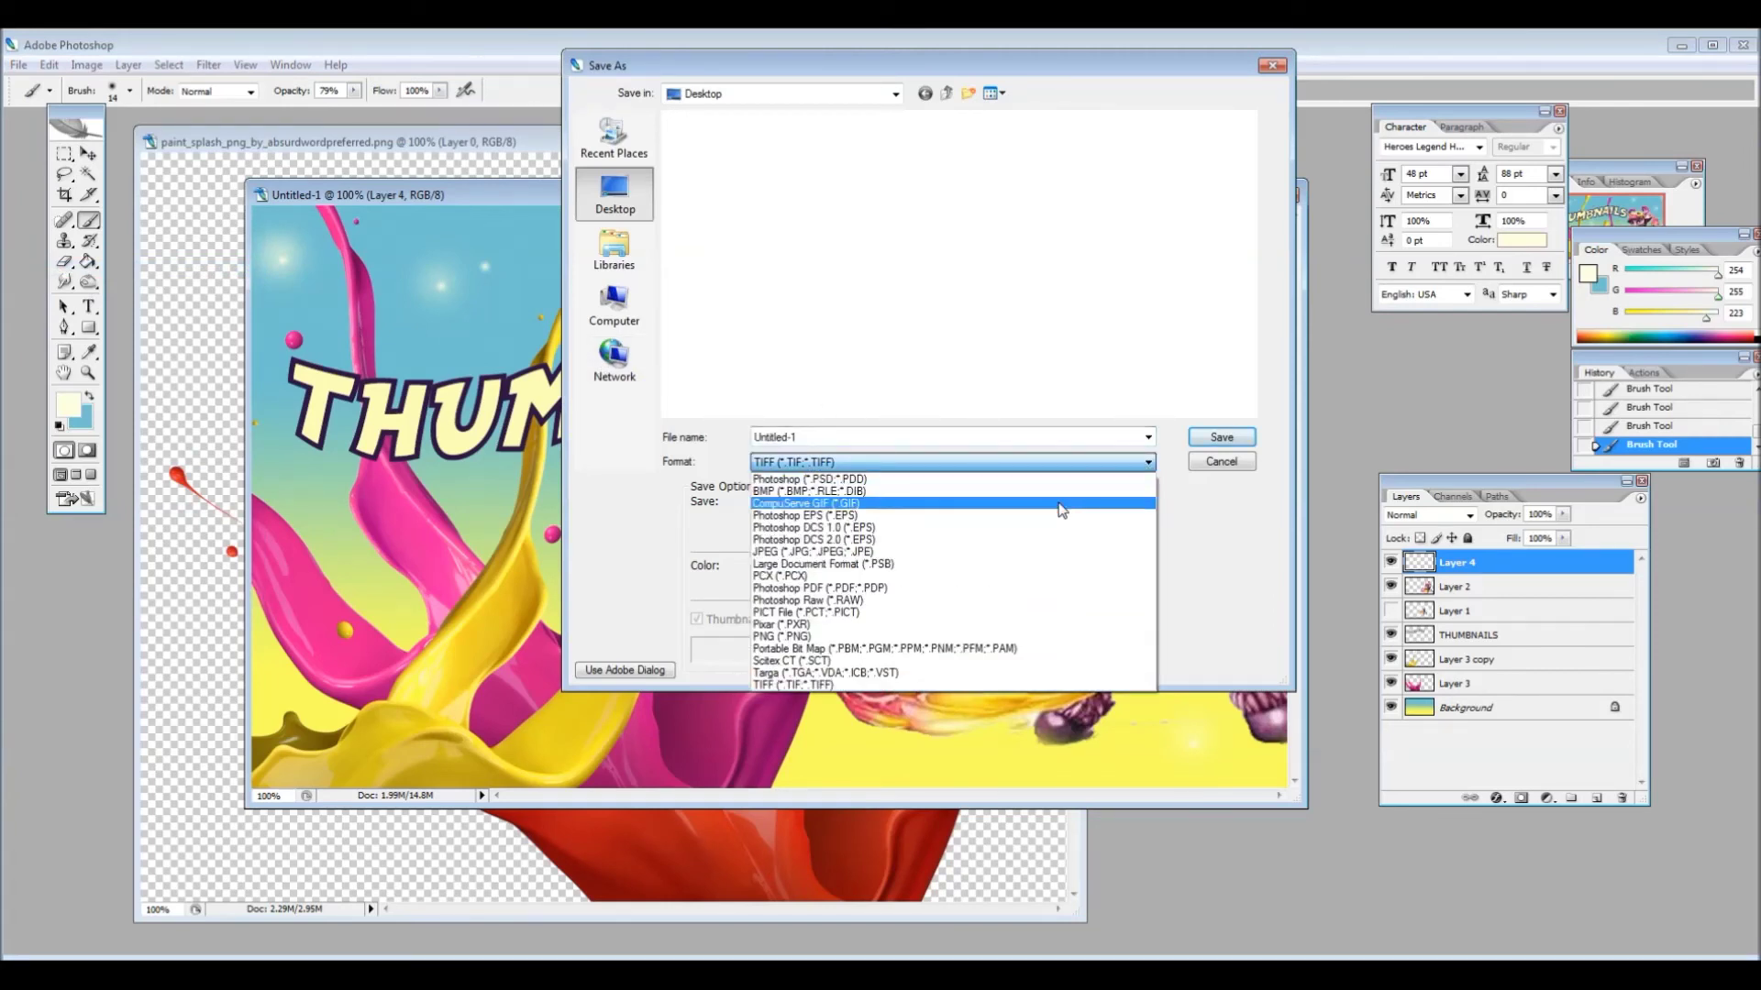
click(936, 551)
double_click(807, 438)
text(thumb)
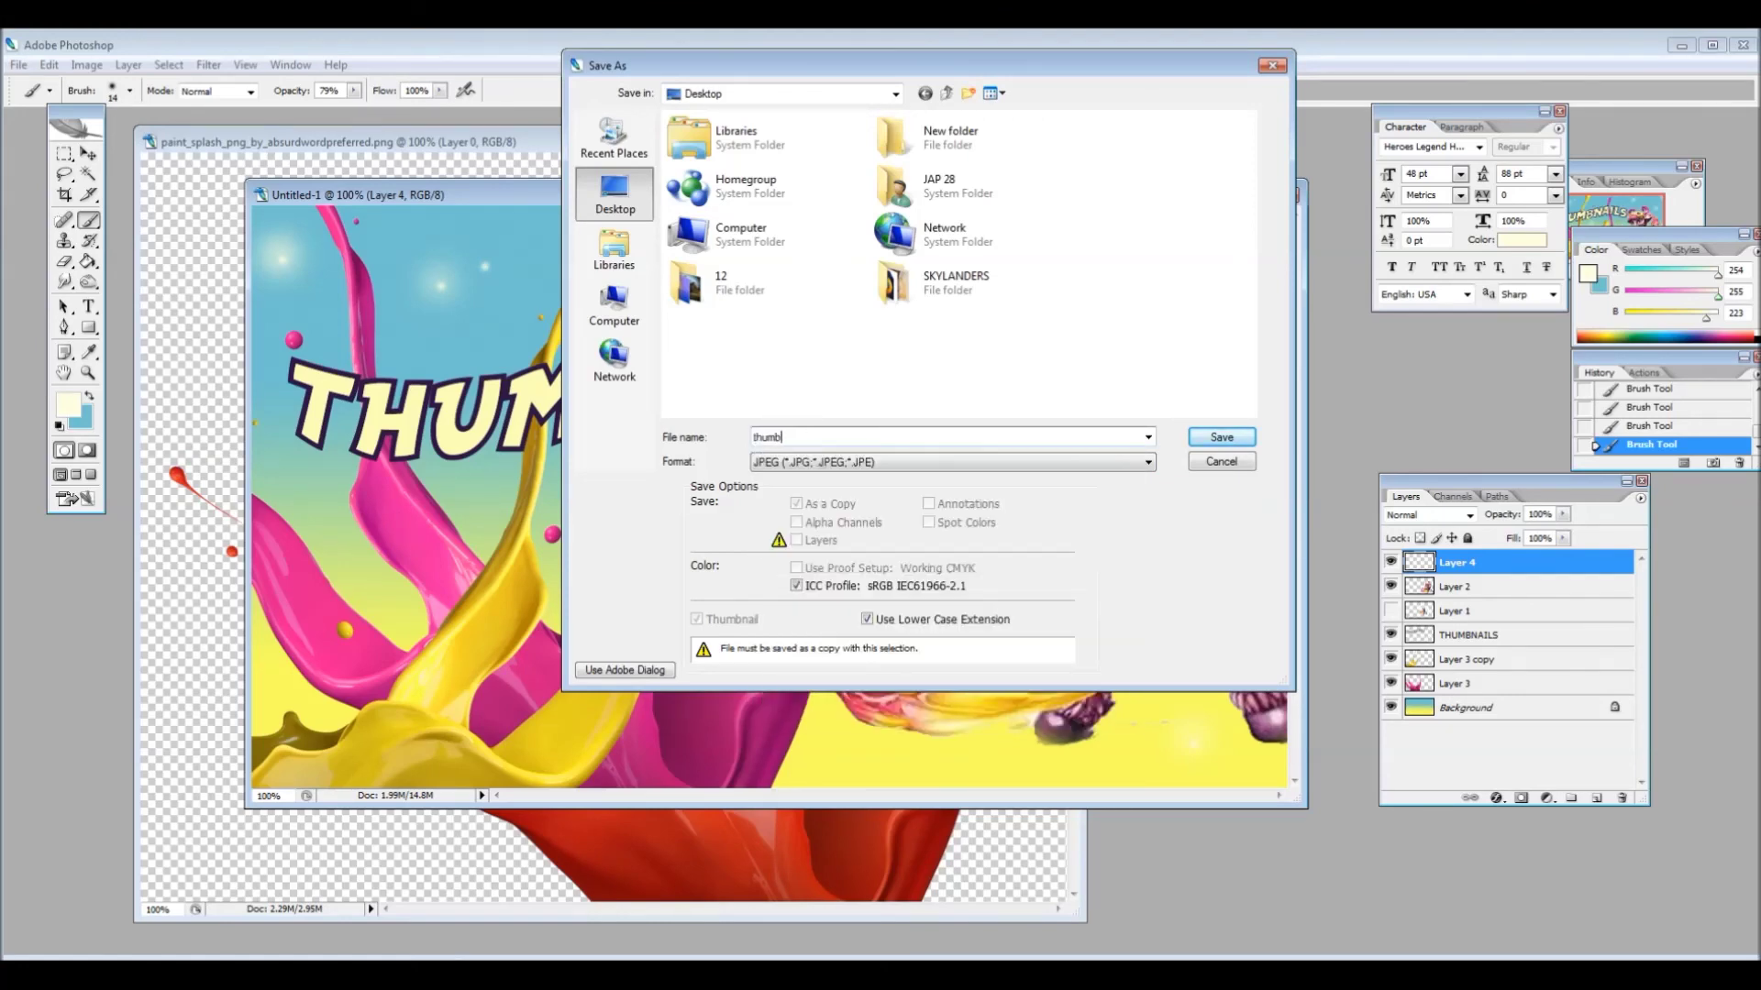
click(1220, 438)
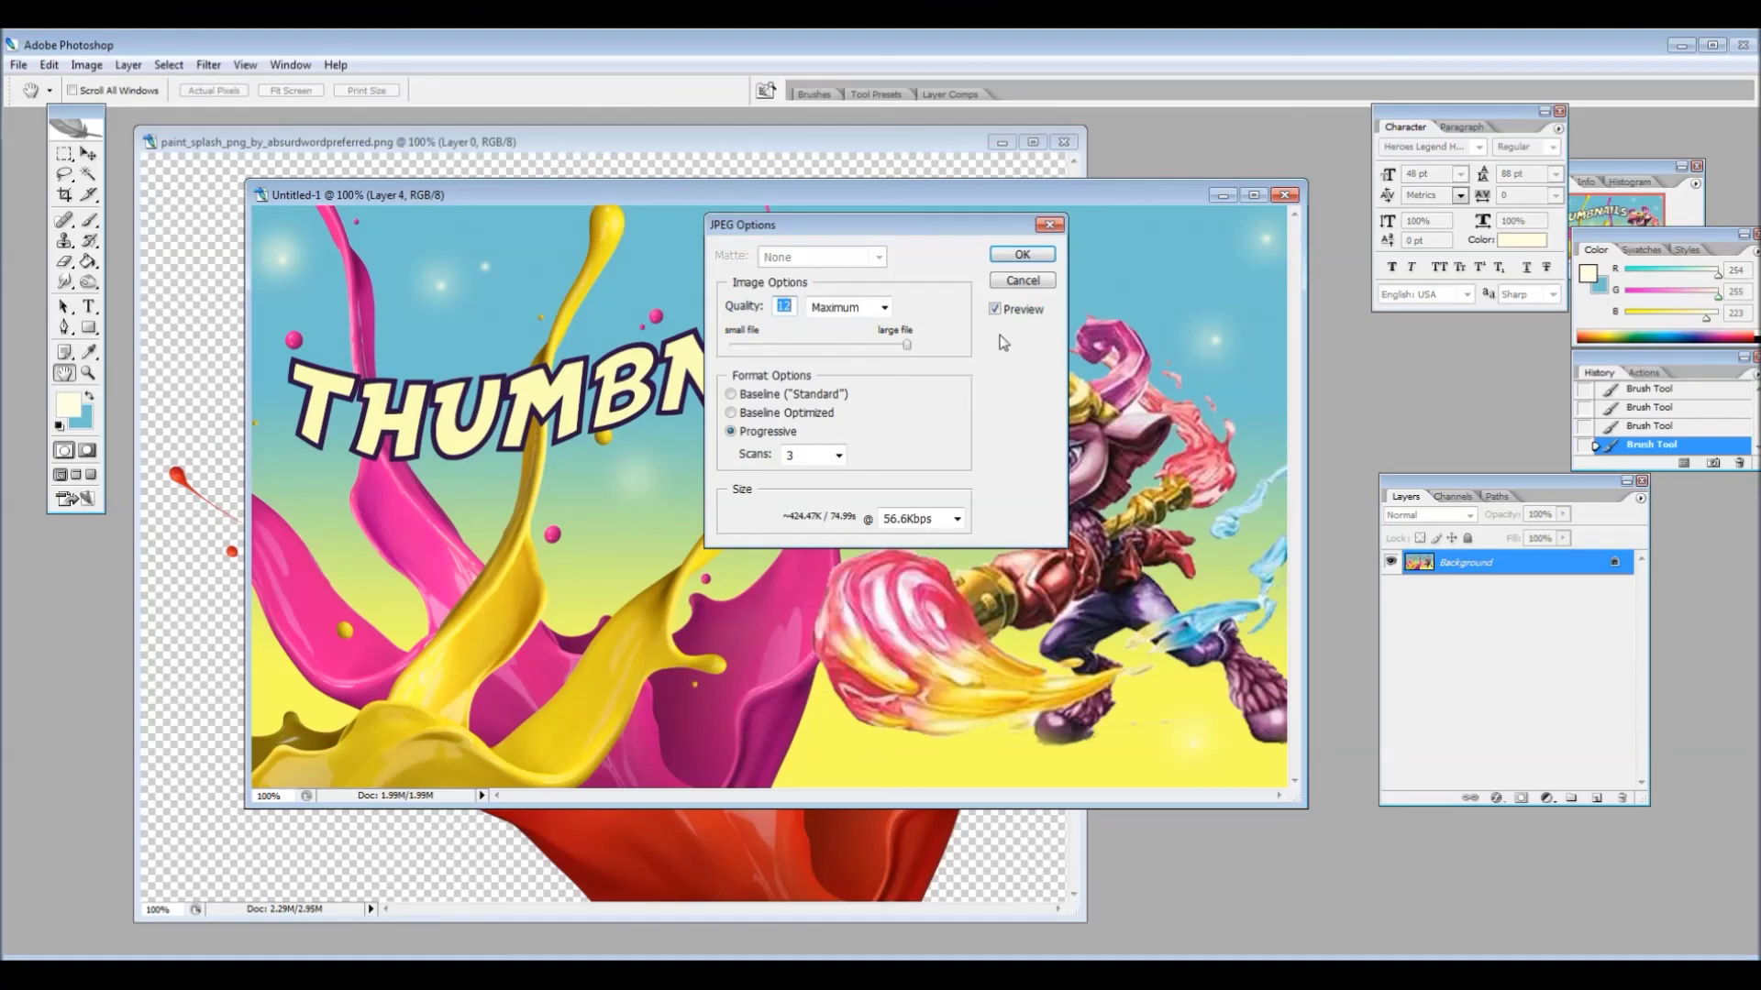
click(1022, 254)
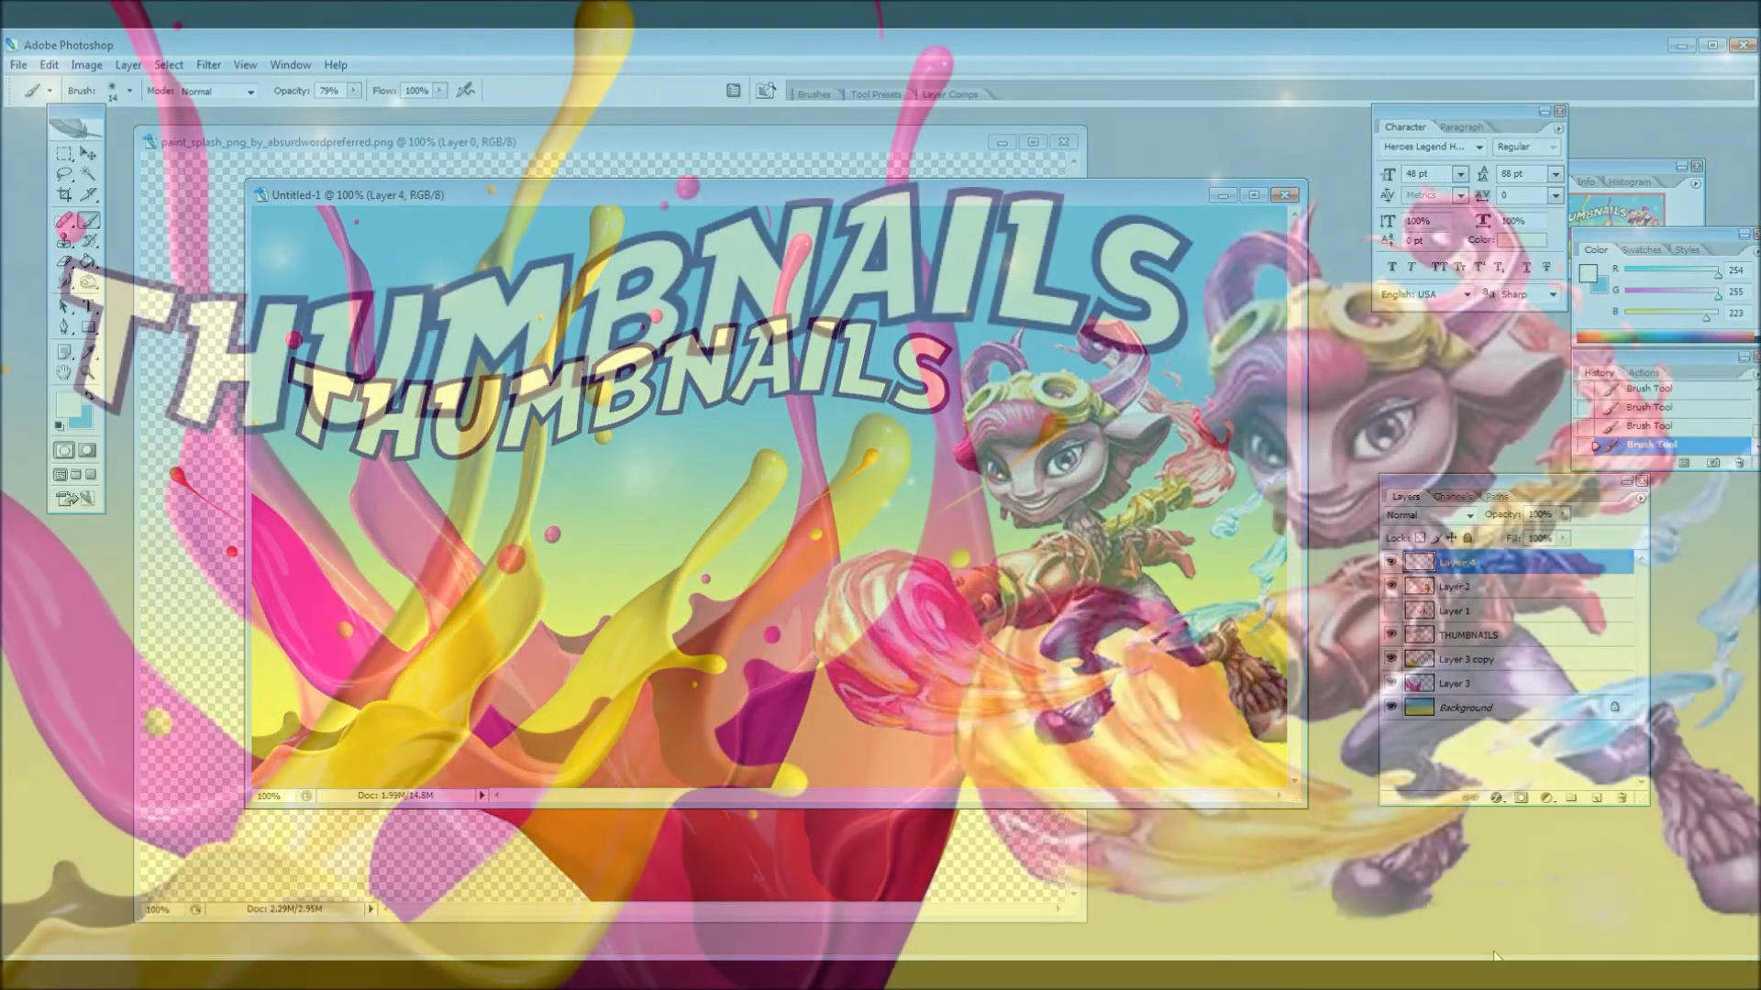